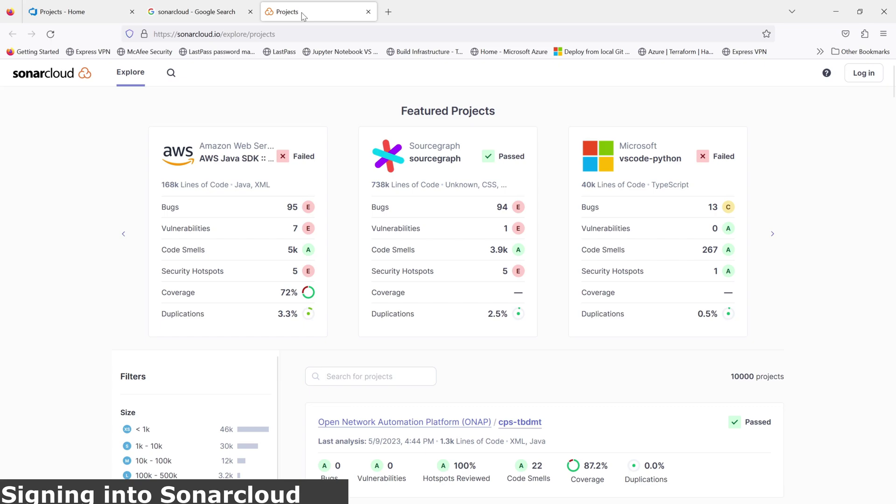
Step: Open the SonarQube - SonarCloud search result in a new tab and switch to it
{"action": "middle_click", "coordinate": [303, 14]}
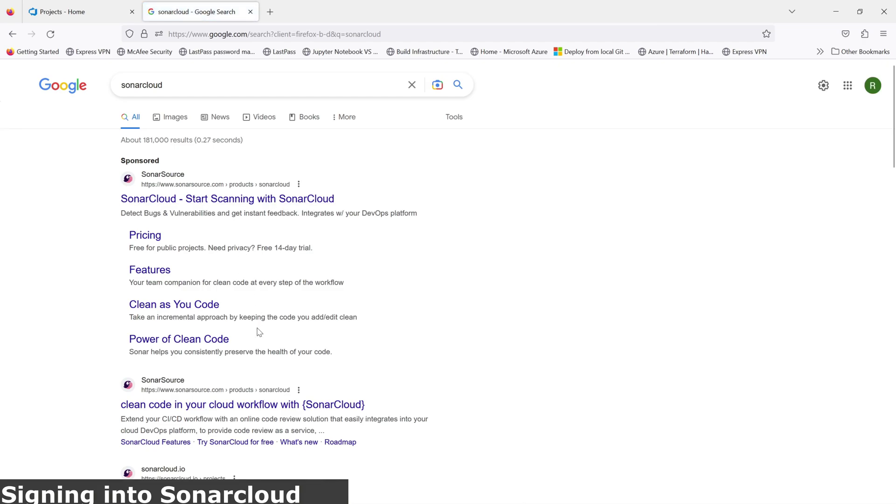
{"action": "scroll", "coordinate": [257, 332], "scroll_direction": "down", "scroll_amount": 5}
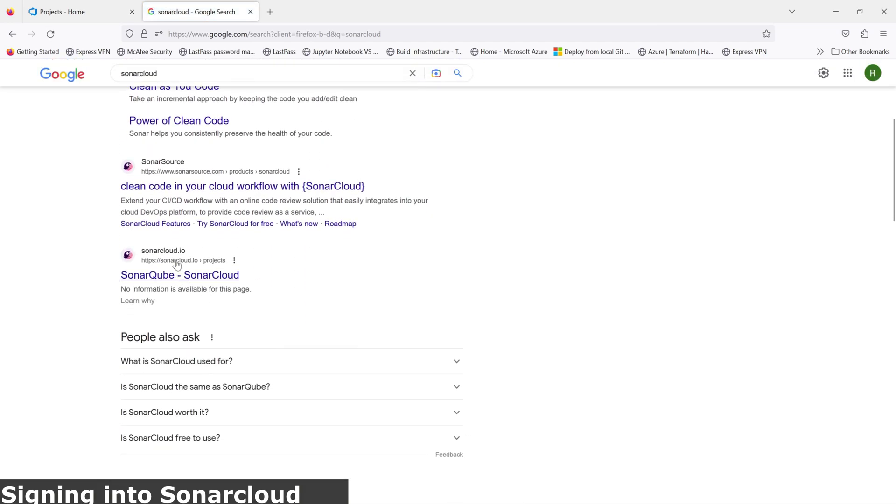
{"action": "right_click", "coordinate": [211, 282]}
{"action": "left_click", "coordinate": [213, 288]}
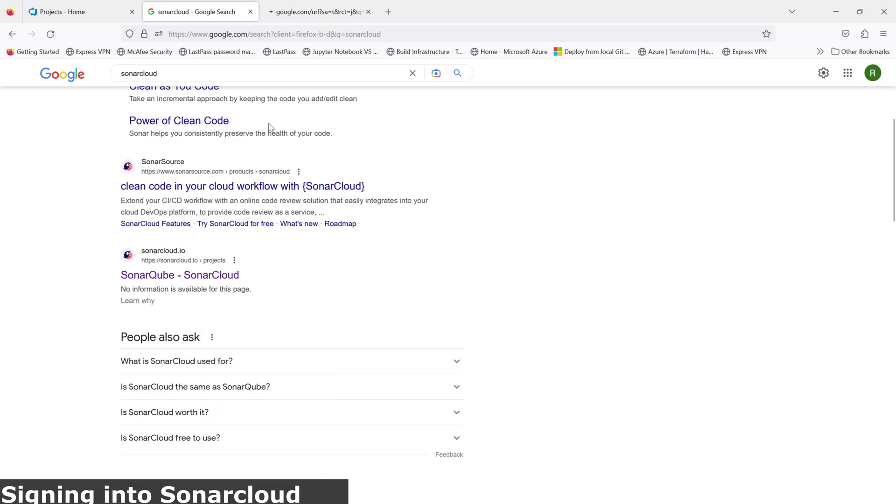
{"action": "left_click", "coordinate": [304, 16]}
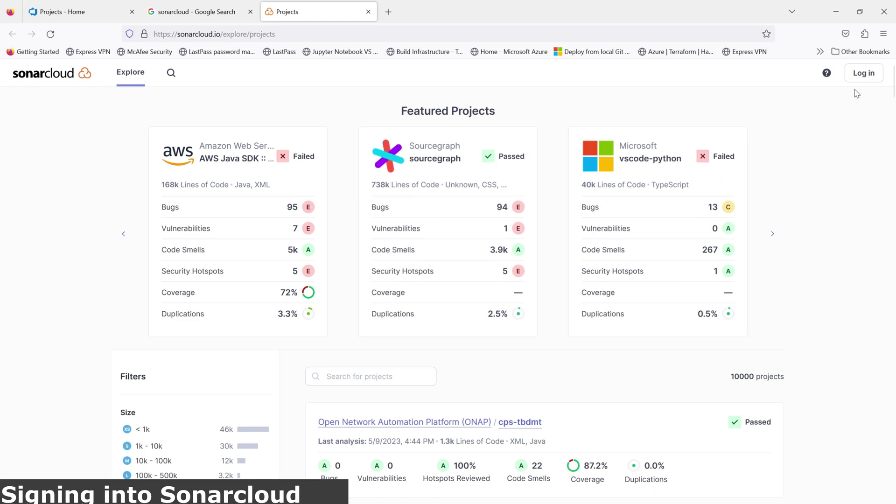
Step: Log in to SonarCloud via Azure DevOps with the account e-mail and accept the consent request
{"action": "left_click", "coordinate": [862, 75]}
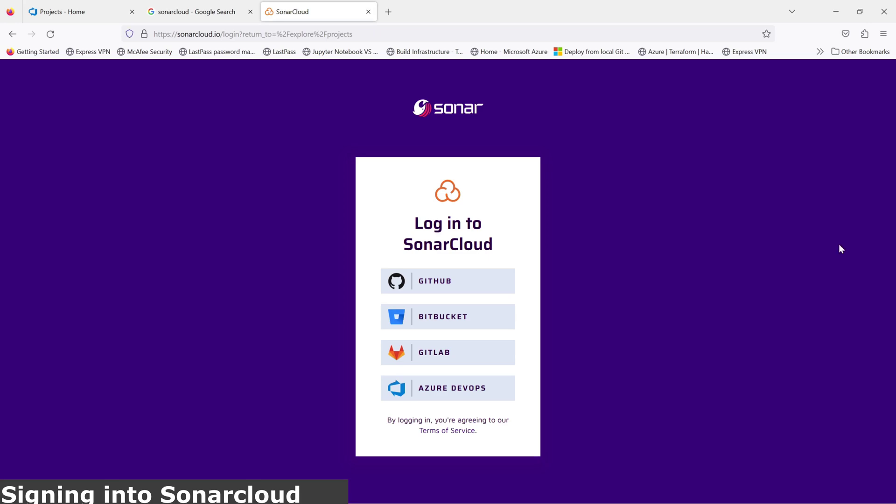
{"action": "left_click", "coordinate": [451, 401]}
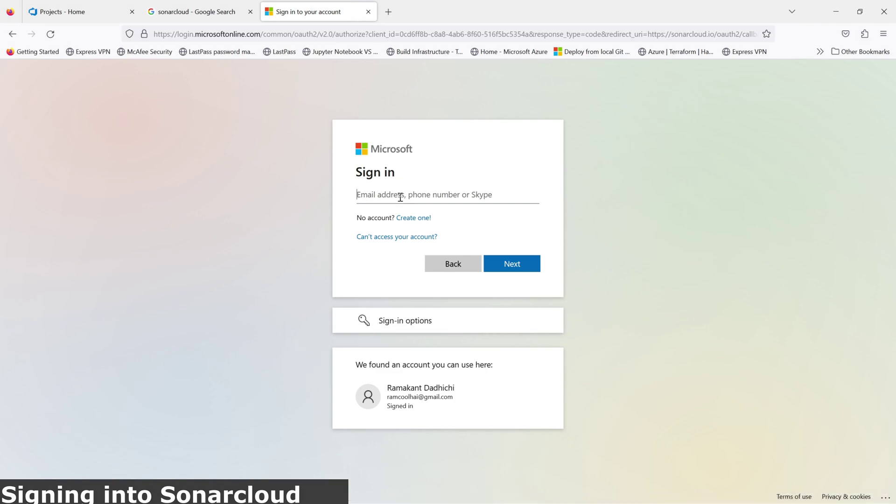
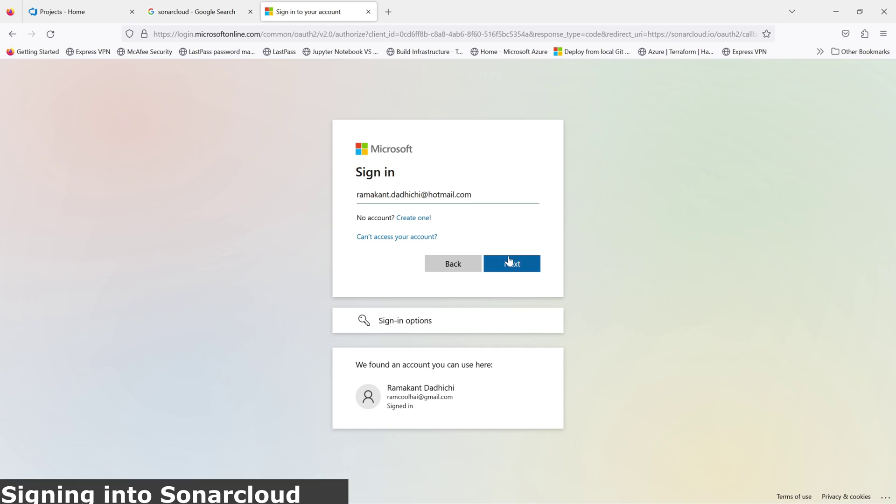
{"action": "left_click", "coordinate": [511, 263]}
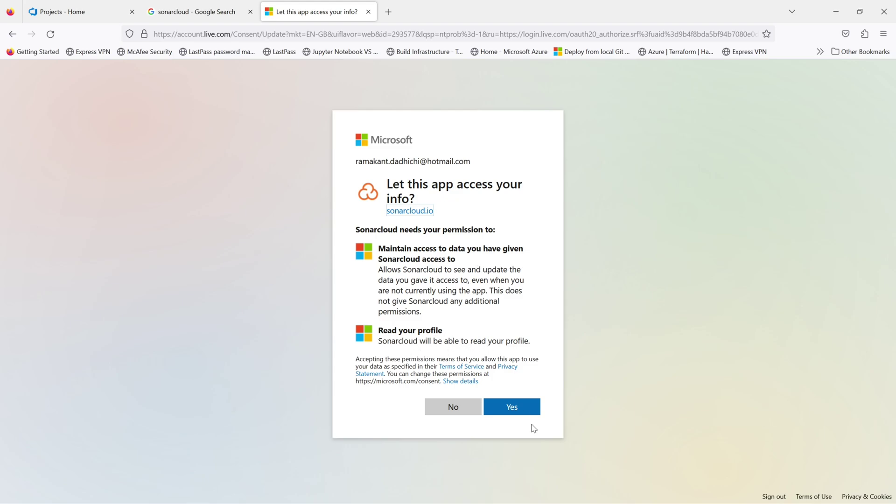
{"action": "left_click", "coordinate": [513, 415]}
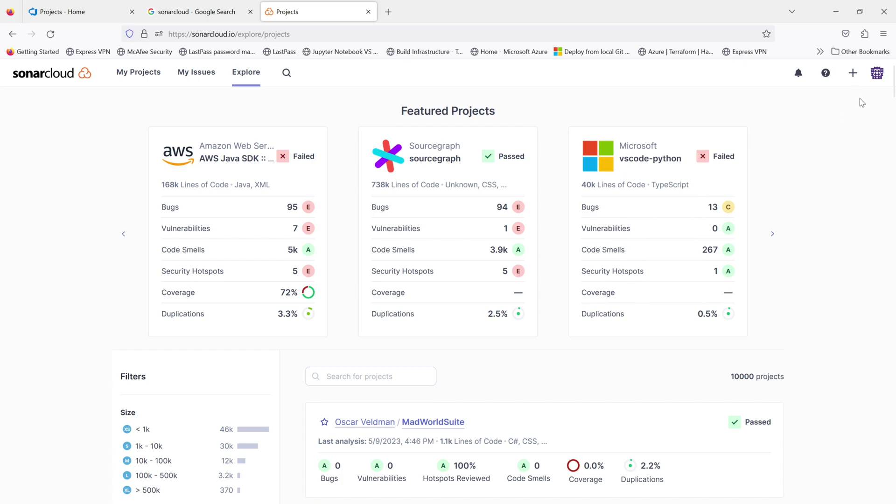
Step: Begin a new SonarCloud organization, pasting fitnessgeekorg from the Azure DevOps URL as its name
{"action": "left_click", "coordinate": [853, 73]}
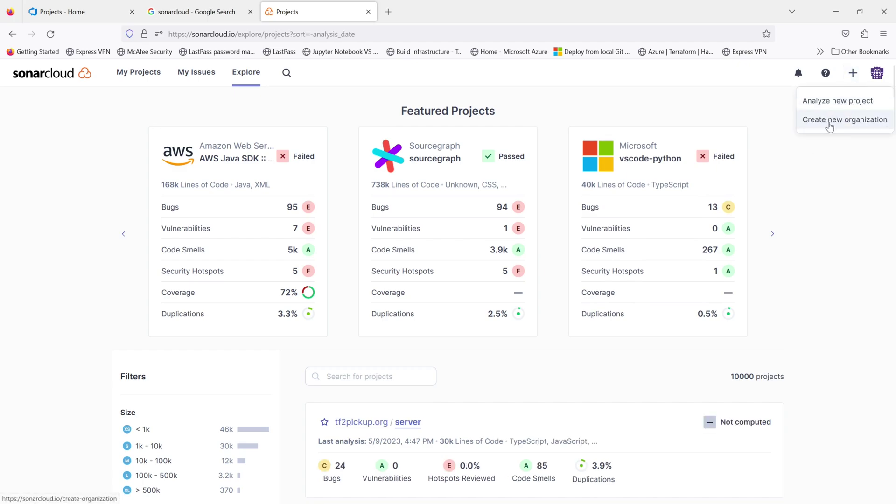
{"action": "left_click", "coordinate": [829, 122]}
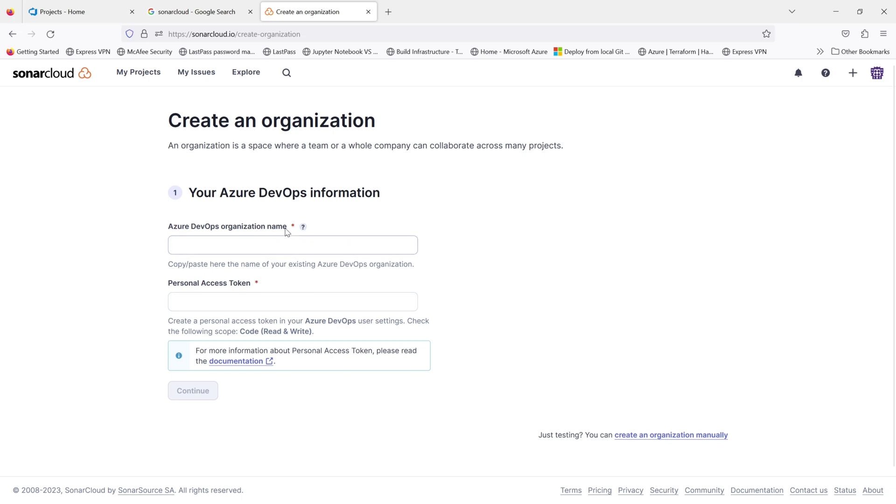
{"action": "left_click", "coordinate": [80, 14]}
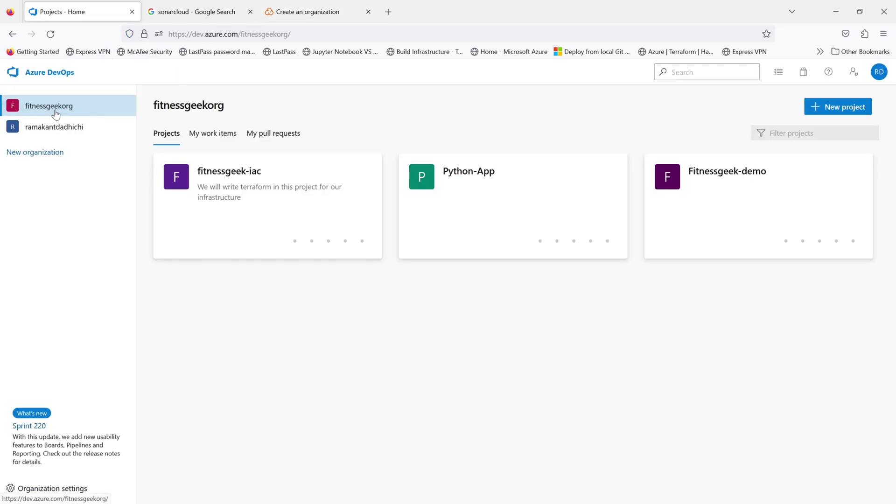
{"action": "left_click", "coordinate": [304, 34]}
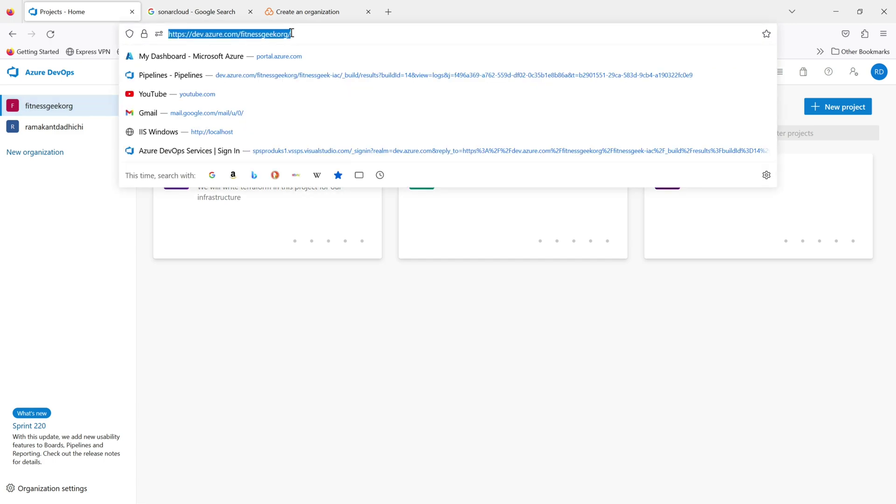
{"action": "left_click", "coordinate": [291, 33]}
{"action": "left_click_drag", "start_coordinate": [288, 34], "coordinate": [242, 34]}
{"action": "key", "text": "ctrl+c"}
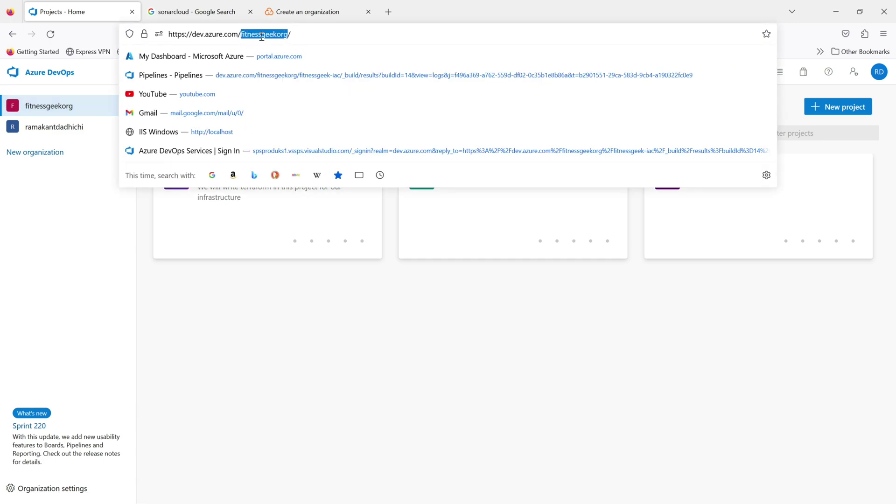
{"action": "left_click", "coordinate": [308, 11]}
{"action": "left_click", "coordinate": [259, 247]}
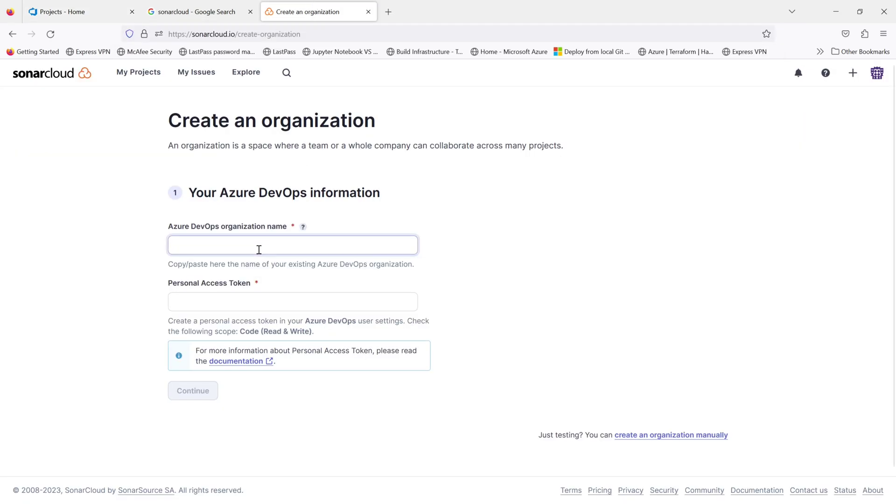
{"action": "key", "text": "ctrl+v"}
{"action": "left_click", "coordinate": [246, 299]}
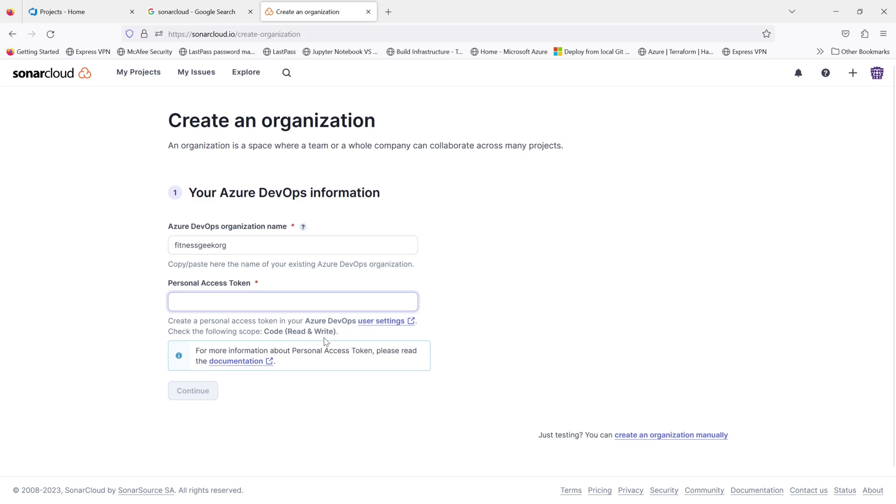
Step: Start a new Azure DevOps personal access token named sonarcloud
{"action": "left_click", "coordinate": [75, 10]}
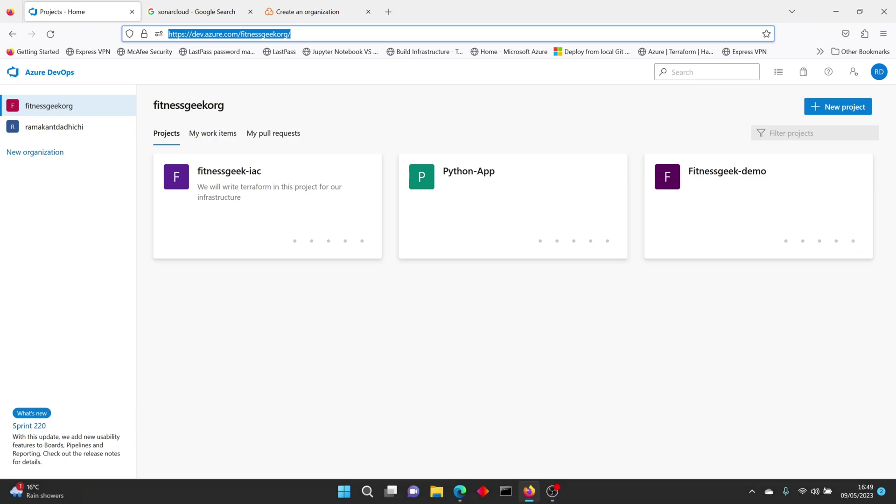
{"action": "left_click", "coordinate": [853, 72]}
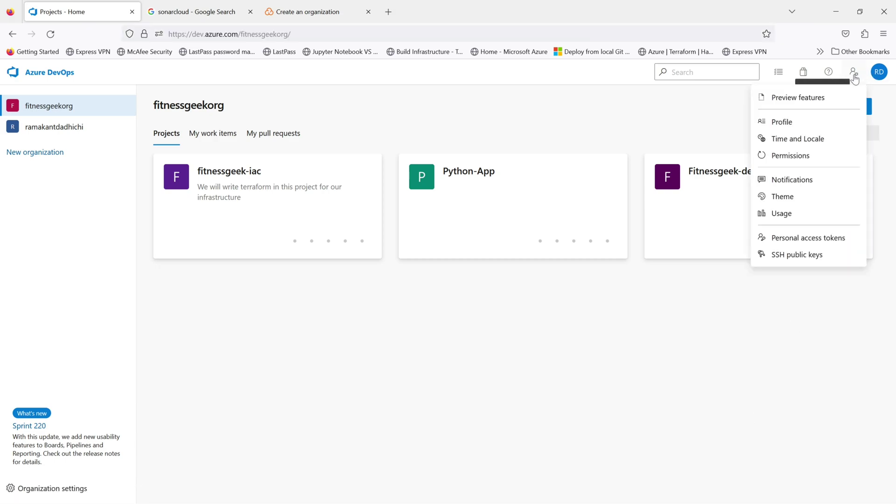
{"action": "left_click", "coordinate": [806, 243]}
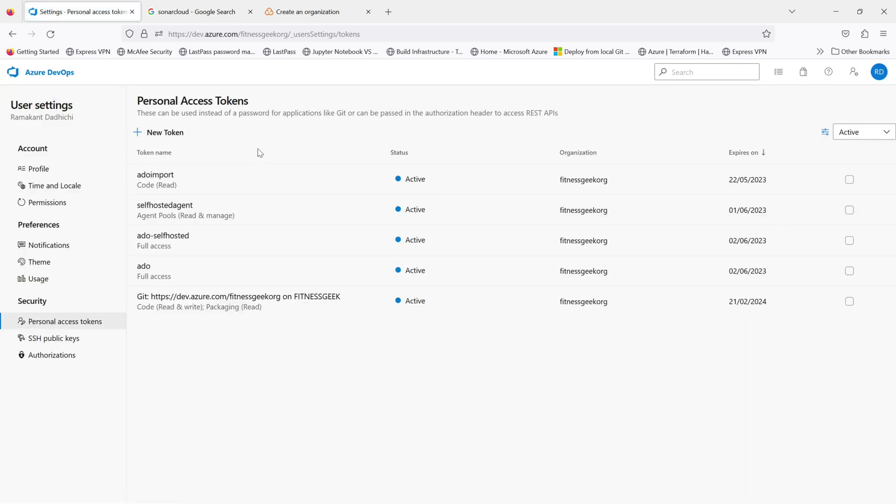
{"action": "left_click", "coordinate": [164, 132]}
{"action": "left_click", "coordinate": [584, 127]}
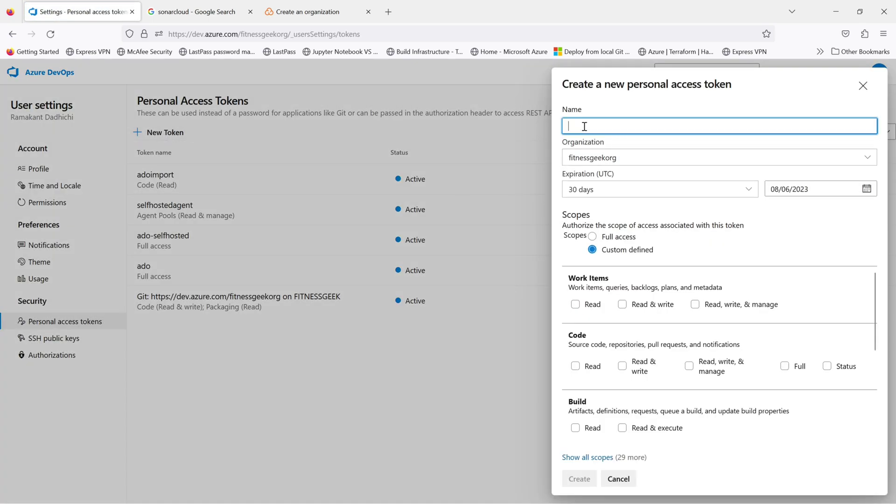
{"action": "type", "text": "sona"}
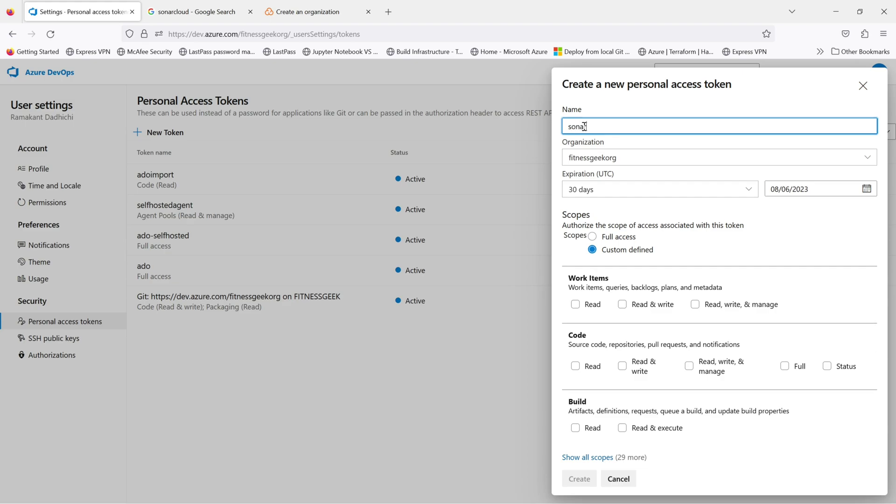
{"action": "type", "text": "rcloud"}
{"action": "left_click", "coordinate": [298, 11]}
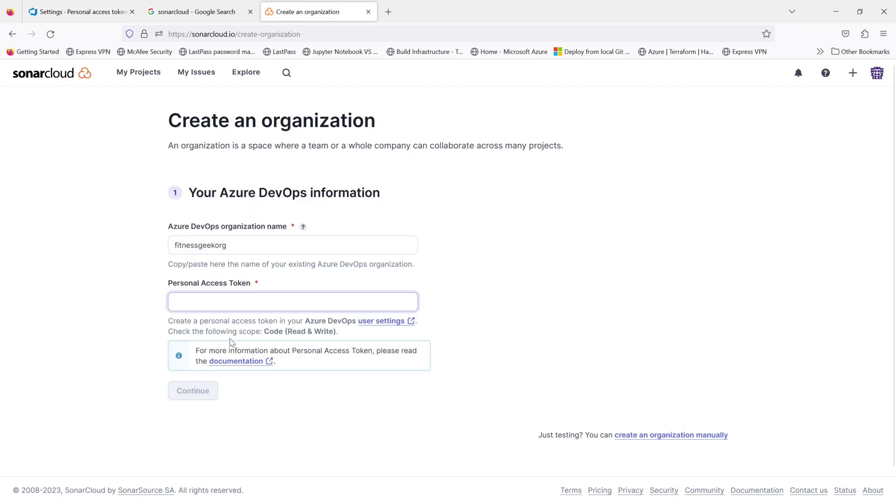
Step: Open the Microsoft Learn personal access token guide in a new tab and read through it
{"action": "right_click", "coordinate": [255, 362]}
{"action": "left_click", "coordinate": [280, 201]}
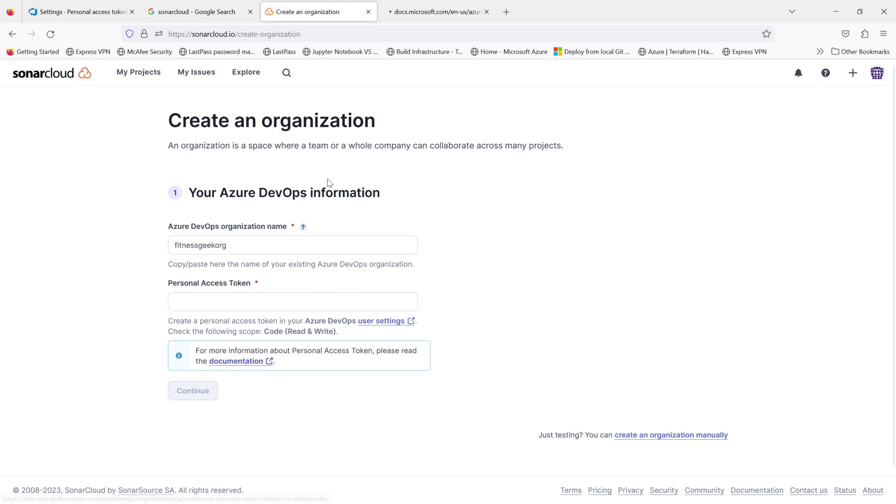
{"action": "left_click", "coordinate": [433, 17]}
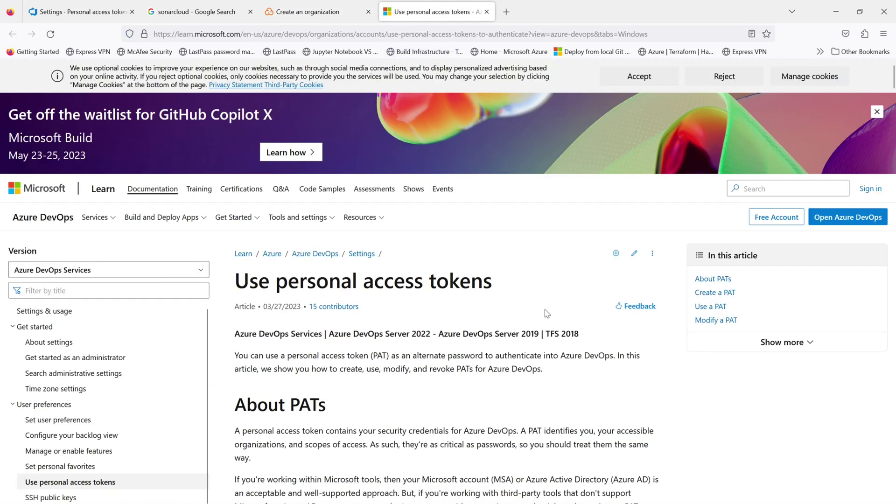
{"action": "scroll", "coordinate": [550, 311], "scroll_direction": "down", "scroll_amount": 1}
{"action": "scroll", "coordinate": [551, 311], "scroll_direction": "down", "scroll_amount": 2}
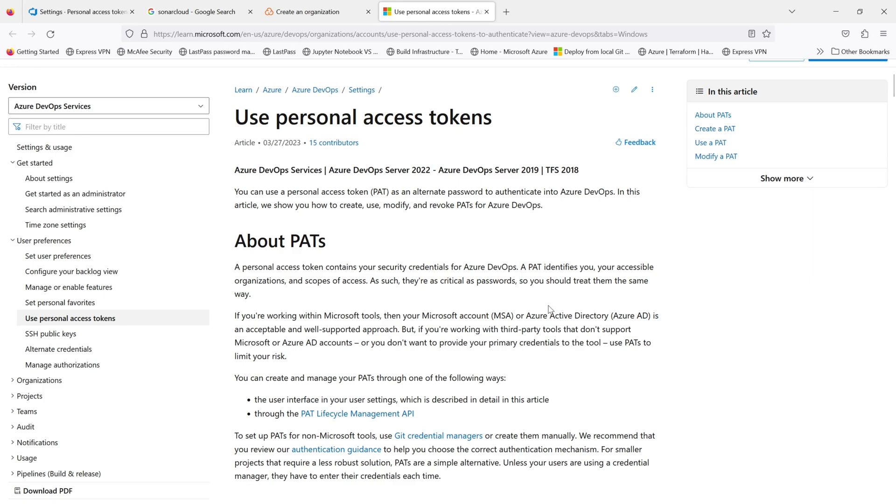
{"action": "scroll", "coordinate": [550, 310], "scroll_direction": "down", "scroll_amount": 3}
{"action": "scroll", "coordinate": [550, 310], "scroll_direction": "down", "scroll_amount": 5}
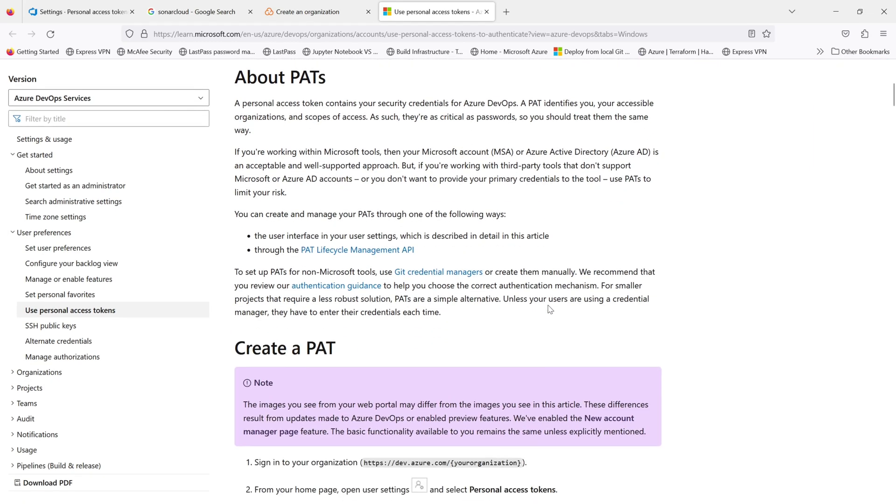
{"action": "scroll", "coordinate": [602, 311], "scroll_direction": "down", "scroll_amount": 13}
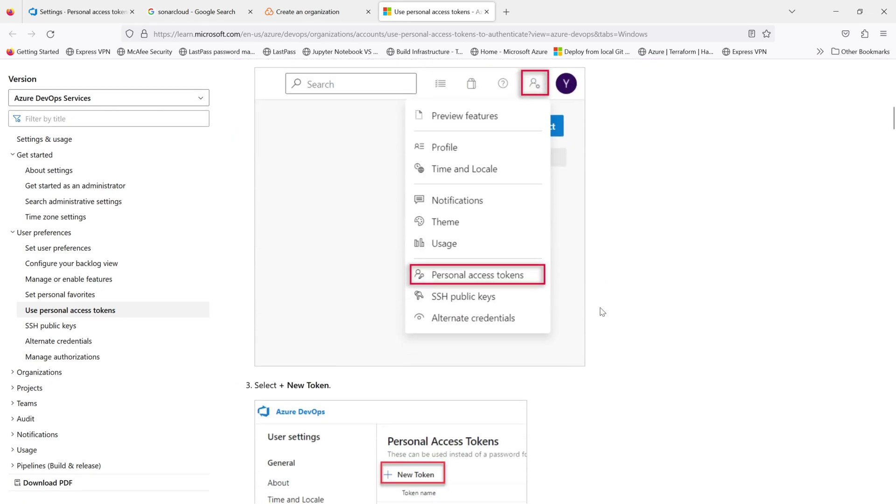
{"action": "scroll", "coordinate": [602, 312], "scroll_direction": "down", "scroll_amount": 5}
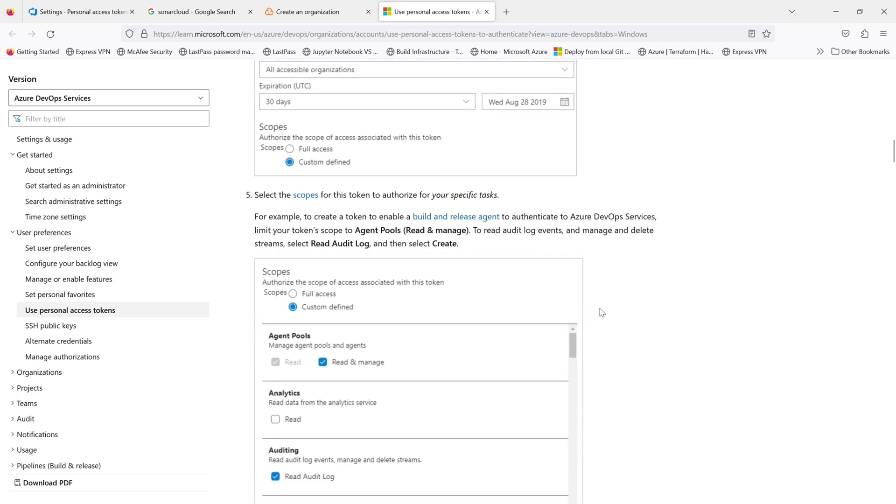
{"action": "scroll", "coordinate": [602, 312], "scroll_direction": "down", "scroll_amount": 4}
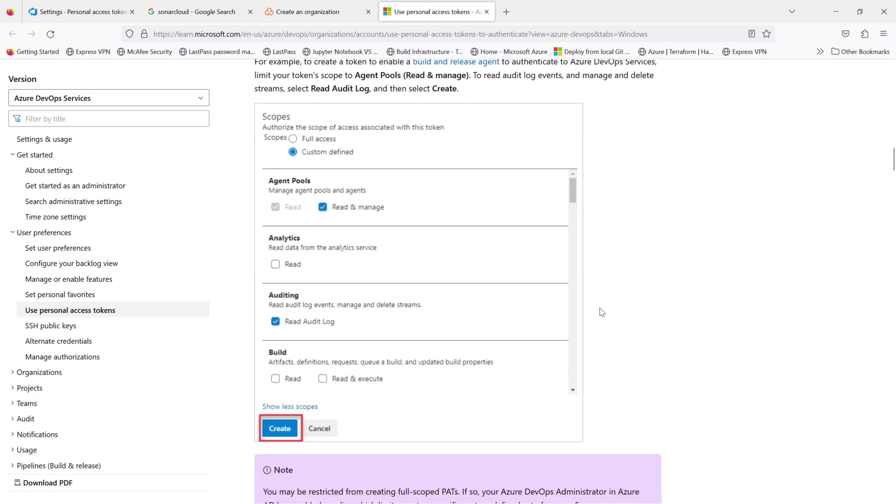
{"action": "left_click", "coordinate": [111, 10]}
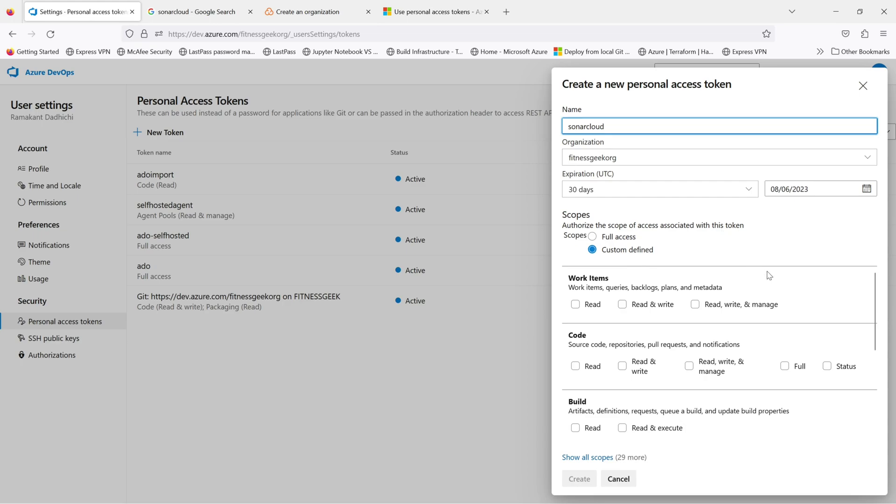
Step: Create the sonarcloud token with Code Read & write scope
{"action": "scroll", "coordinate": [769, 276], "scroll_direction": "down", "scroll_amount": 2}
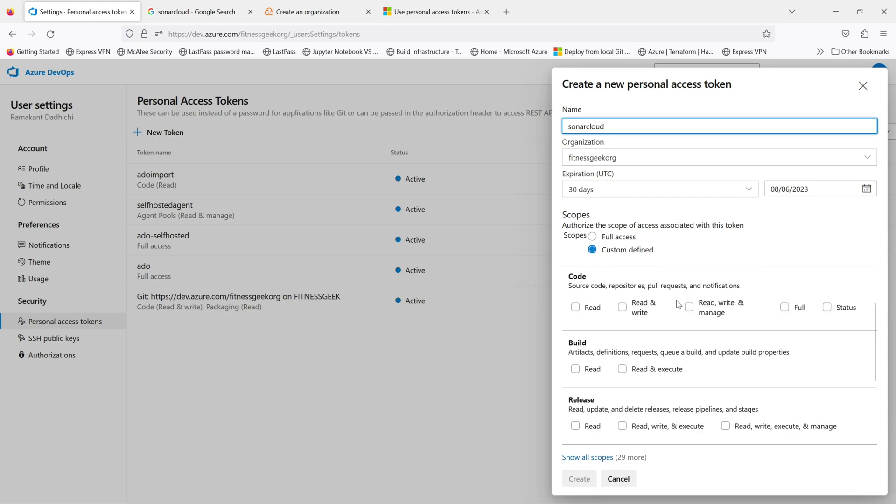
{"action": "left_click", "coordinate": [575, 307]}
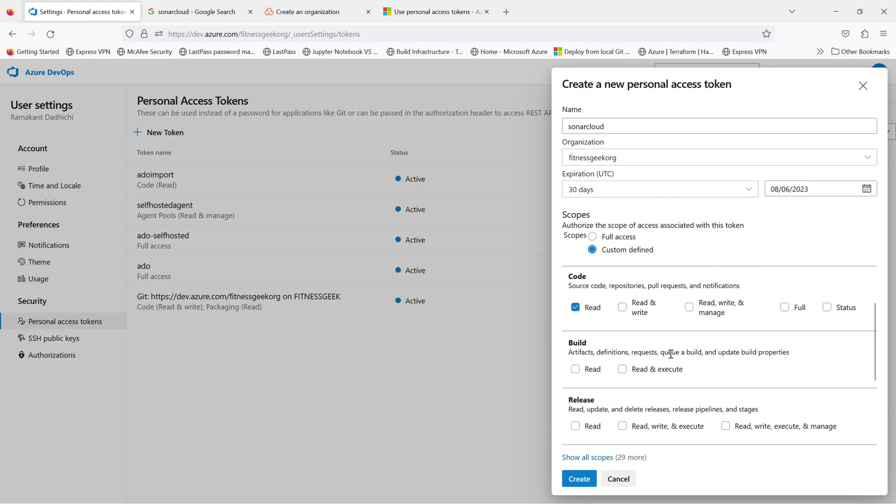
{"action": "left_click", "coordinate": [622, 308]}
{"action": "left_click", "coordinate": [579, 480]}
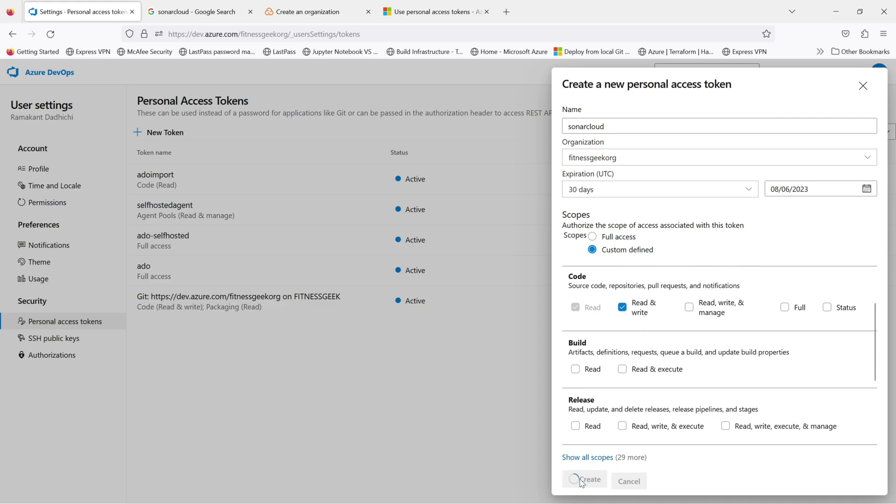
Step: Copy the new token into SonarCloud's Personal Access Token field
{"action": "left_click", "coordinate": [758, 143]}
{"action": "left_click", "coordinate": [291, 19]}
{"action": "left_click", "coordinate": [237, 305]}
{"action": "key", "text": "ctrl+v"}
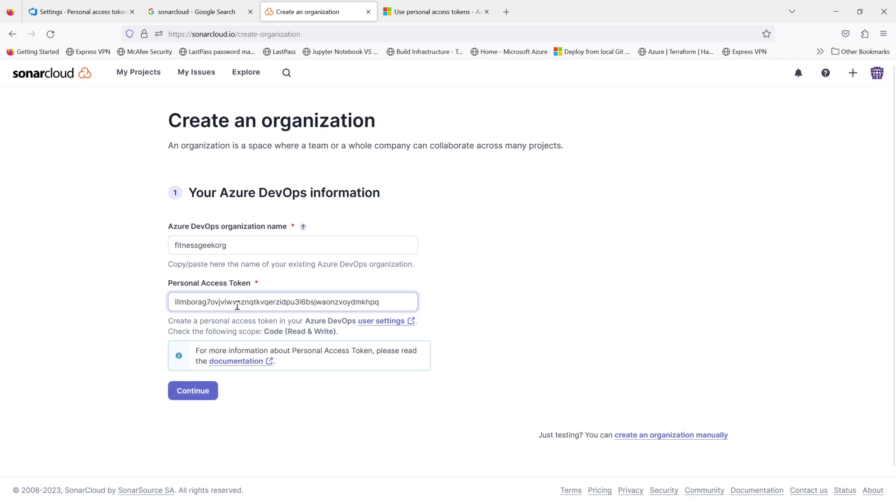
Step: Submit the token, then name the imported organization Fitnessgeek with key fitnessgeek
{"action": "left_click", "coordinate": [201, 397]}
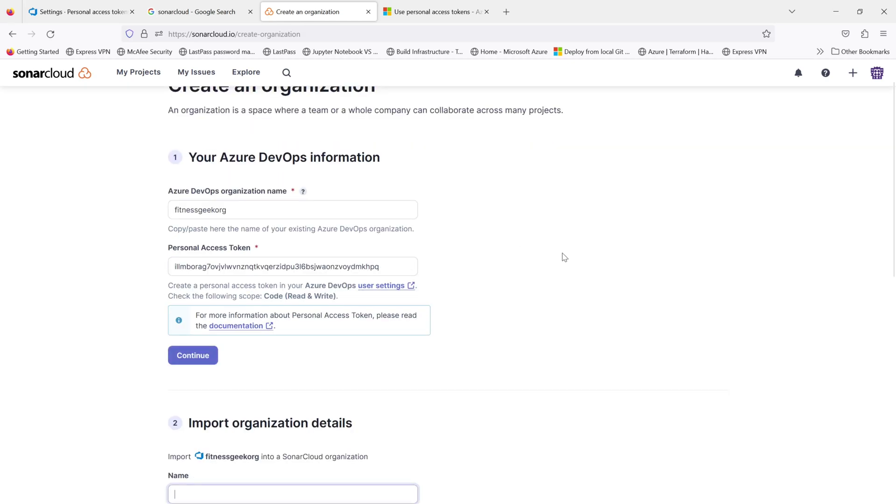
{"action": "scroll", "coordinate": [584, 257], "scroll_direction": "down", "scroll_amount": 2}
{"action": "scroll", "coordinate": [585, 259], "scroll_direction": "down", "scroll_amount": 1}
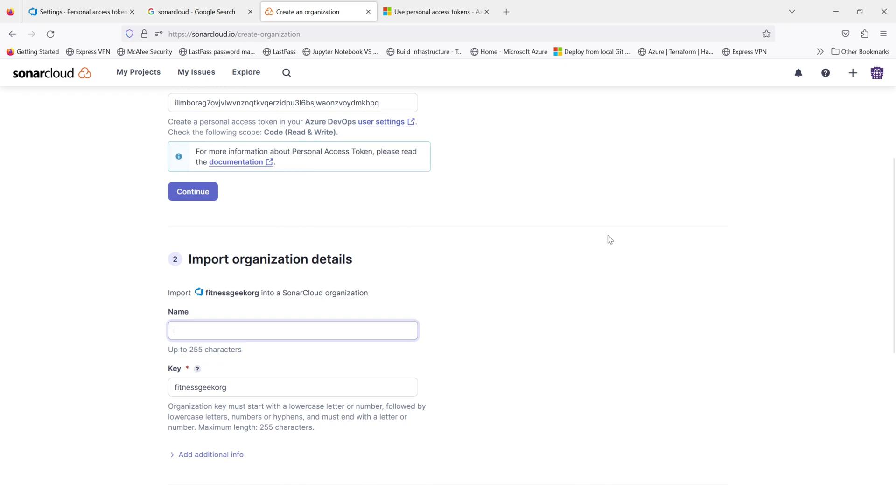
{"action": "type", "text": "Fitnessgeek"}
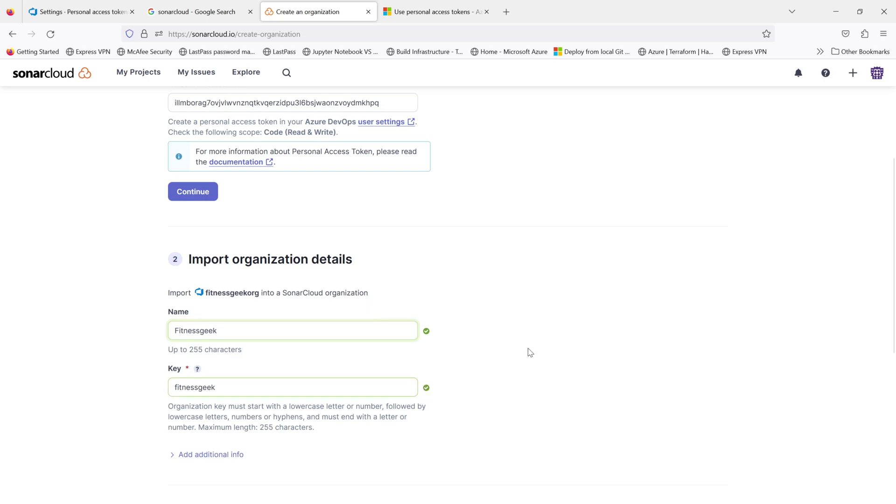
{"action": "scroll", "coordinate": [527, 348], "scroll_direction": "down", "scroll_amount": 3}
{"action": "scroll", "coordinate": [625, 339], "scroll_direction": "down", "scroll_amount": 1}
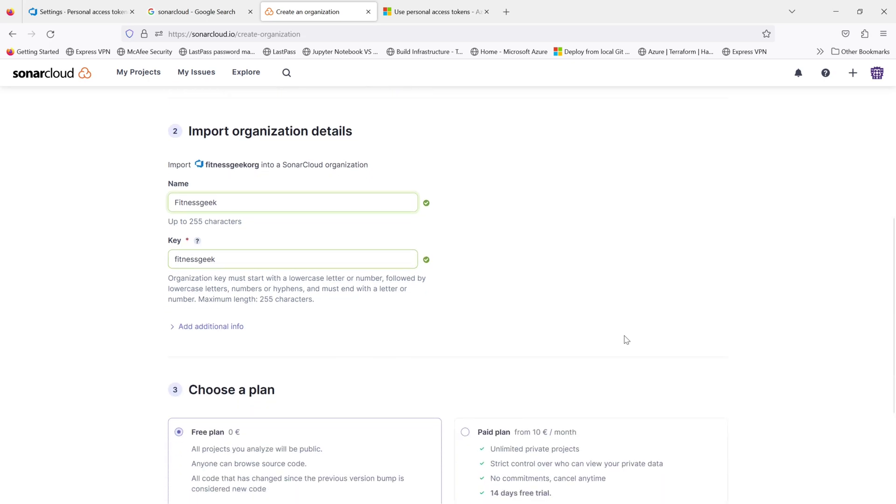
{"action": "scroll", "coordinate": [626, 339], "scroll_direction": "down", "scroll_amount": 3}
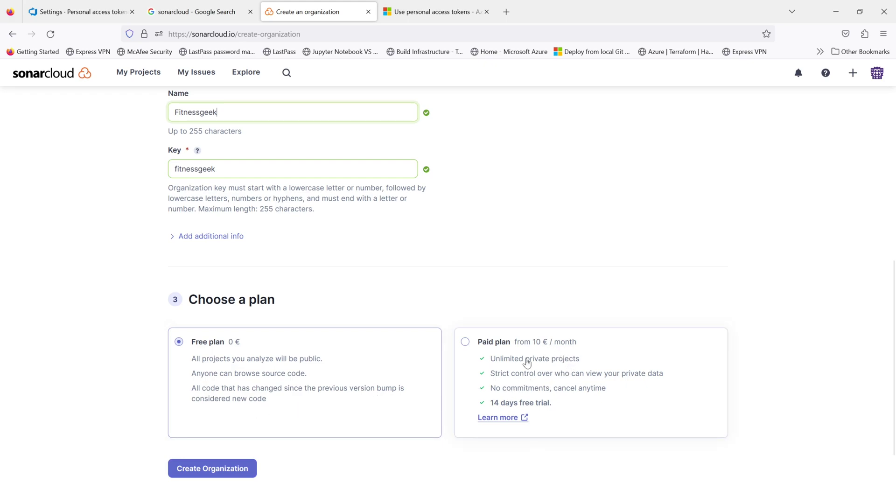
Step: Review the paid plan sizes, then create the Fitnessgeek organization on the Free plan
{"action": "left_click", "coordinate": [466, 342]}
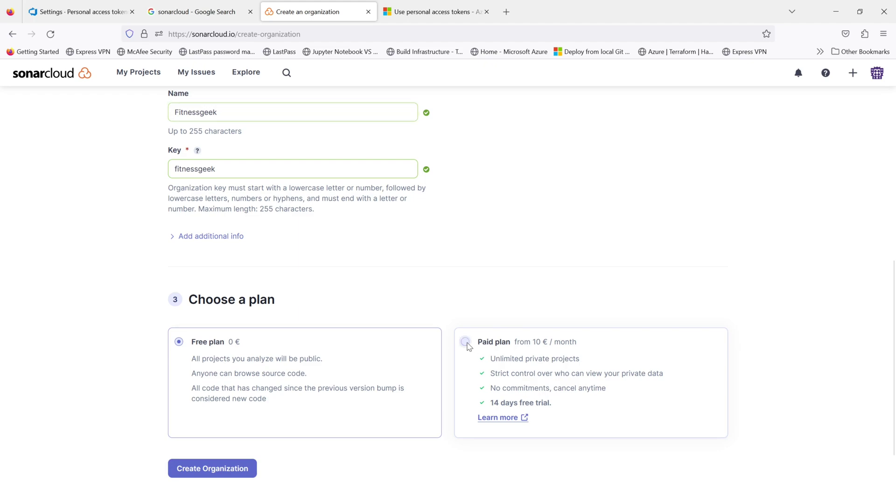
{"action": "scroll", "coordinate": [715, 320], "scroll_direction": "down", "scroll_amount": 5}
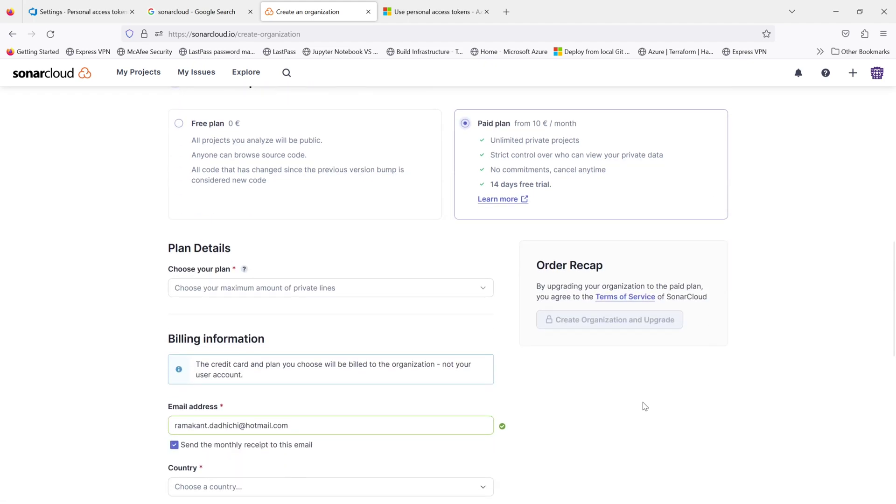
{"action": "left_click", "coordinate": [483, 294]}
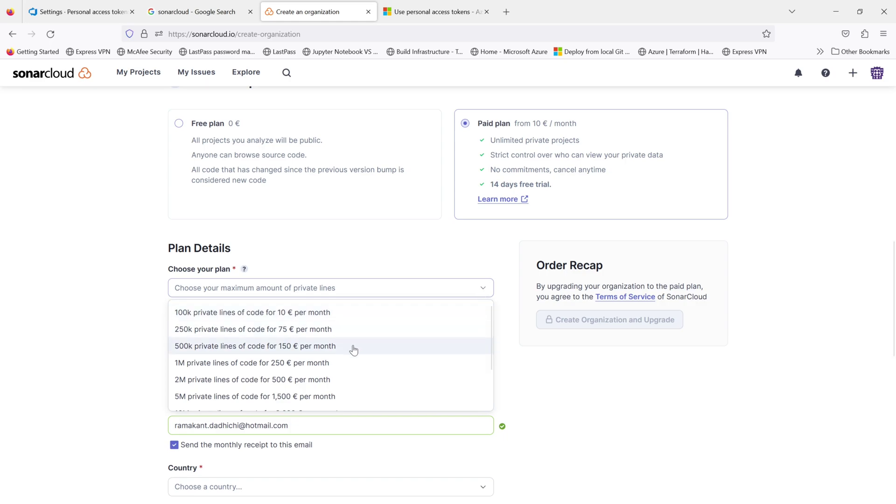
{"action": "left_click", "coordinate": [512, 352]}
{"action": "scroll", "coordinate": [406, 397], "scroll_direction": "down", "scroll_amount": 4}
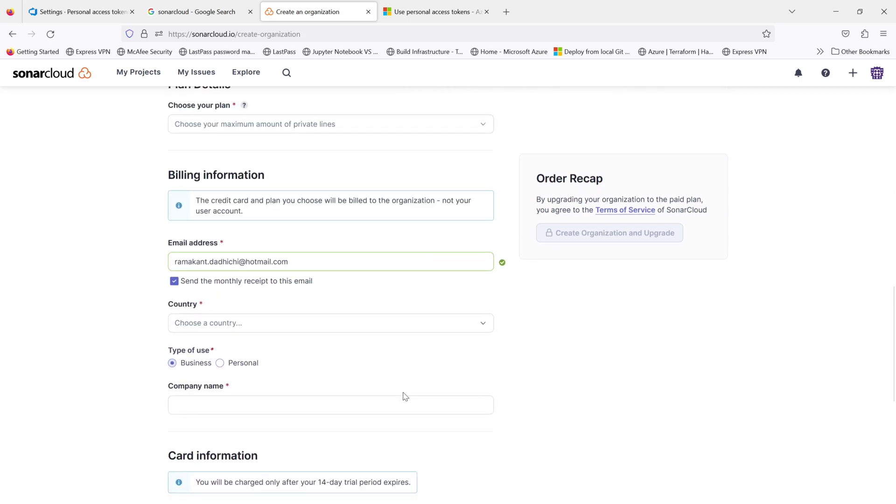
{"action": "scroll", "coordinate": [366, 378], "scroll_direction": "down", "scroll_amount": 5}
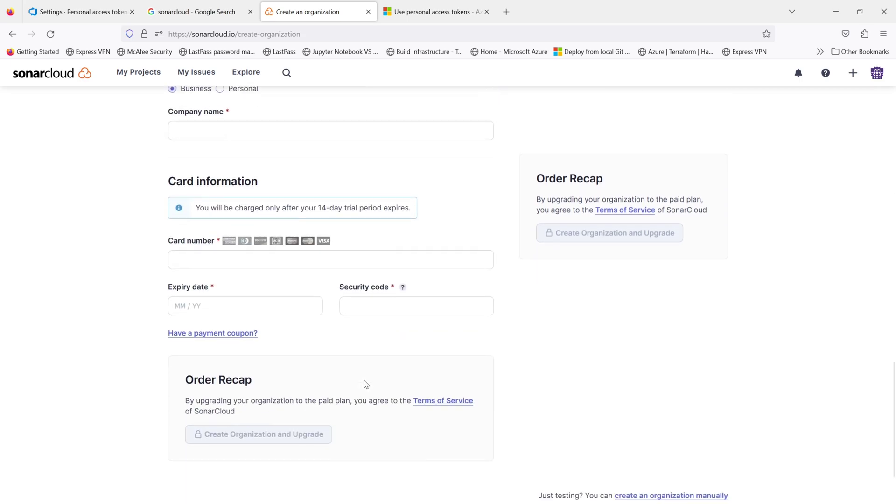
{"action": "scroll", "coordinate": [366, 381], "scroll_direction": "up", "scroll_amount": 4}
{"action": "scroll", "coordinate": [367, 382], "scroll_direction": "up", "scroll_amount": 8}
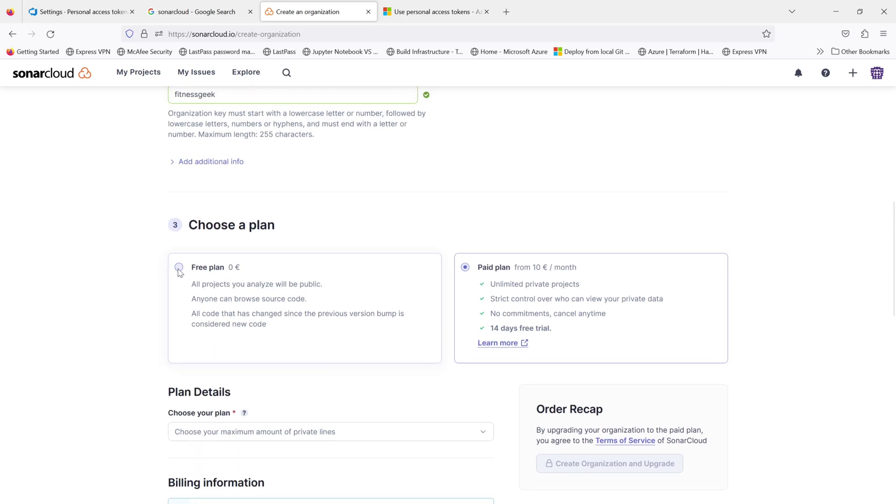
{"action": "left_click", "coordinate": [179, 267]}
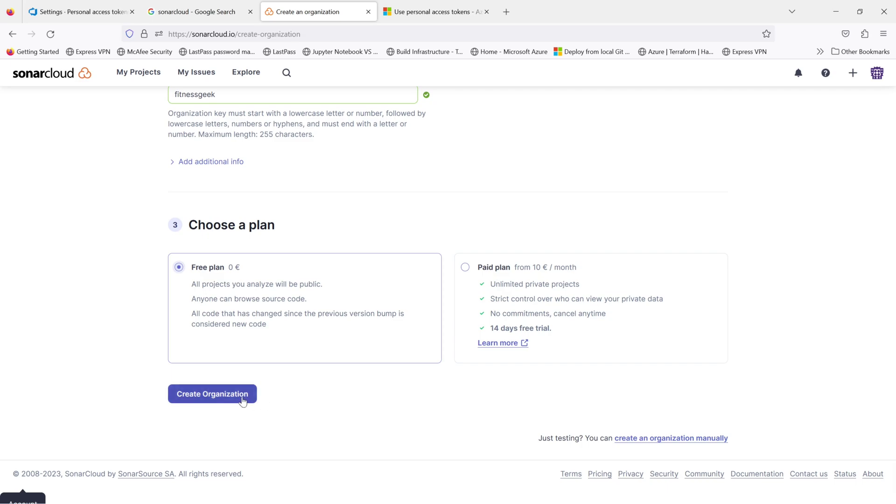
{"action": "left_click", "coordinate": [242, 399]}
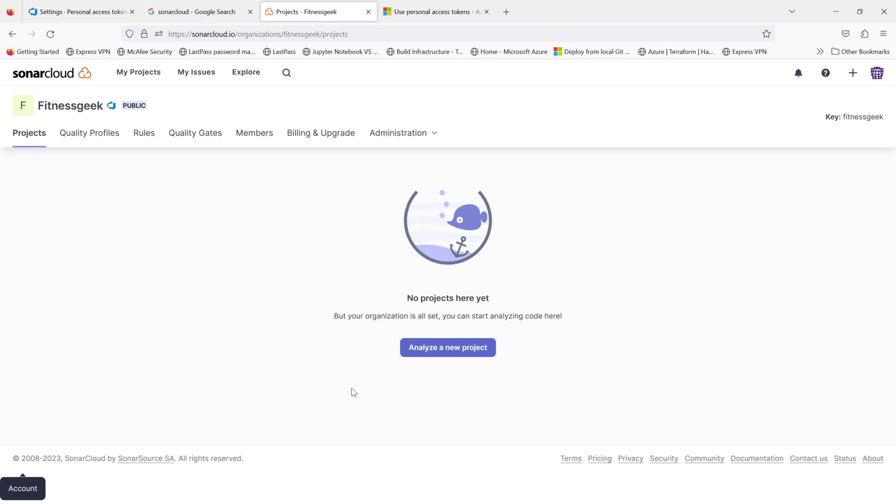
Step: Start analyzing a new project under the Fitnessgeek organization and reload the repository list
{"action": "left_click", "coordinate": [458, 349]}
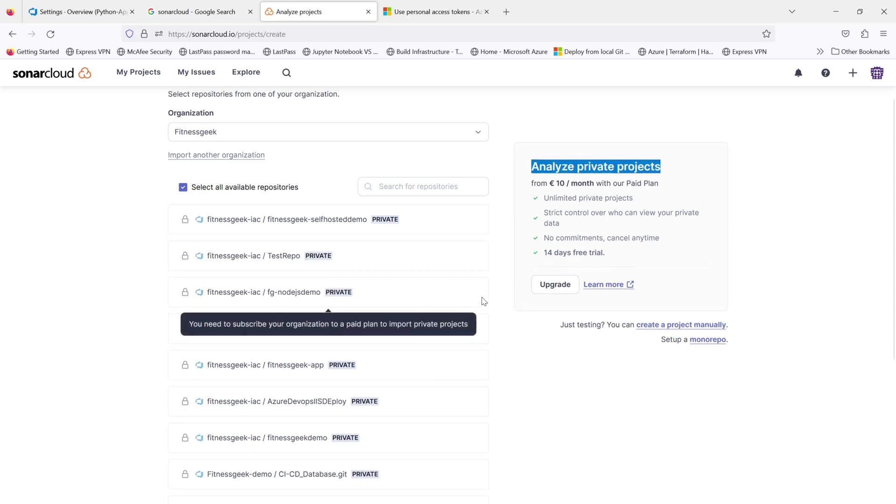
{"action": "scroll", "coordinate": [482, 300], "scroll_direction": "up", "scroll_amount": 2}
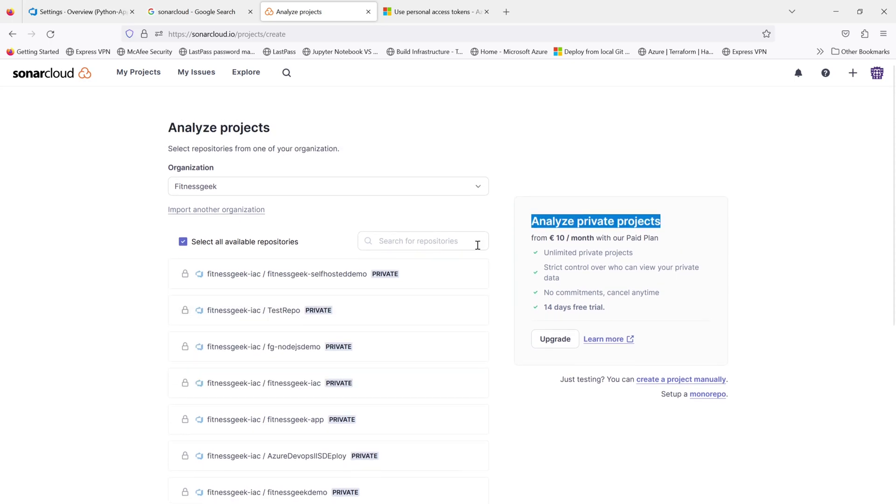
{"action": "left_click", "coordinate": [423, 186]}
{"action": "left_click", "coordinate": [423, 187]}
{"action": "left_click", "coordinate": [376, 242]}
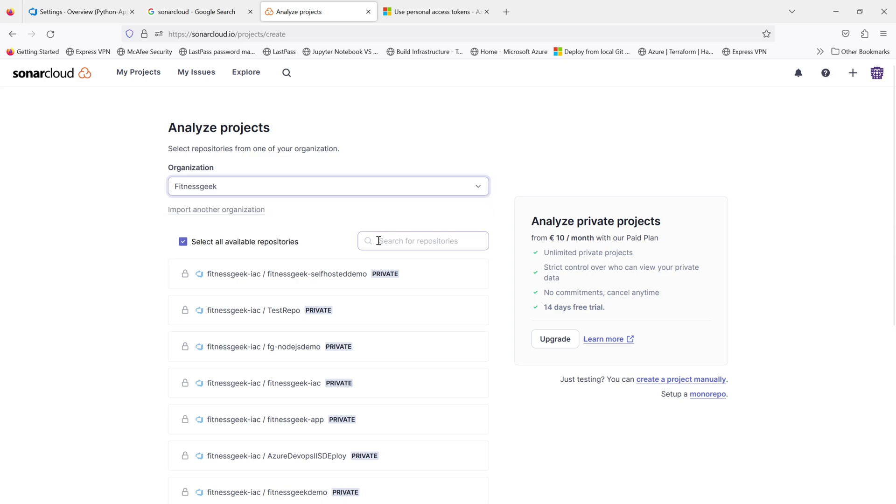
{"action": "left_click", "coordinate": [50, 34]}
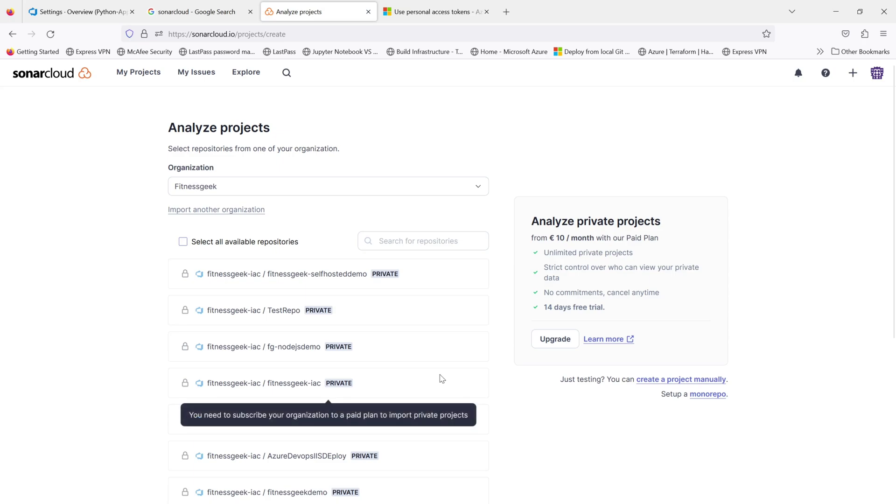
Step: Select the Python-App / Python-App and Python-App / fitnessgeek-iac repositories and set them up
{"action": "scroll", "coordinate": [514, 402], "scroll_direction": "down", "scroll_amount": 5}
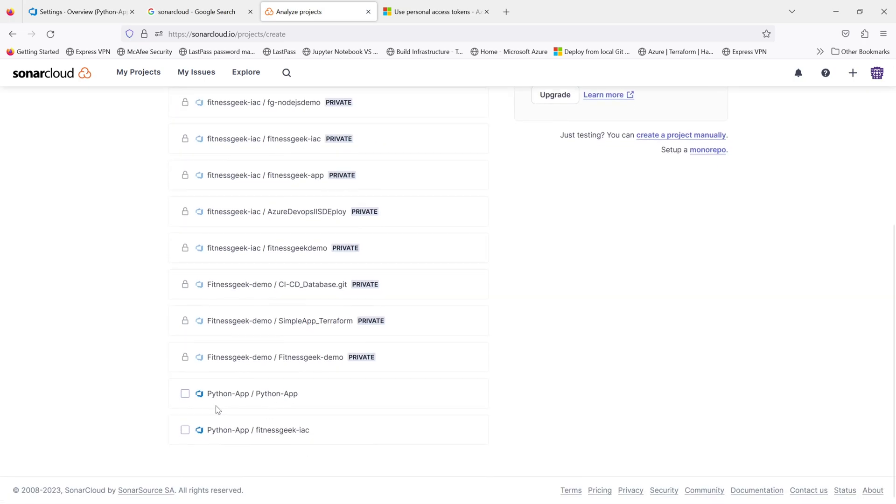
{"action": "left_click", "coordinate": [185, 394]}
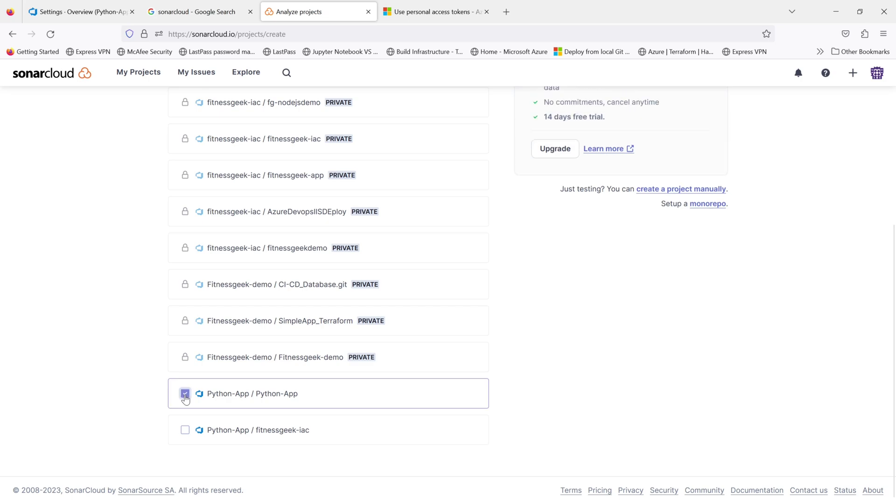
{"action": "left_click", "coordinate": [185, 430]}
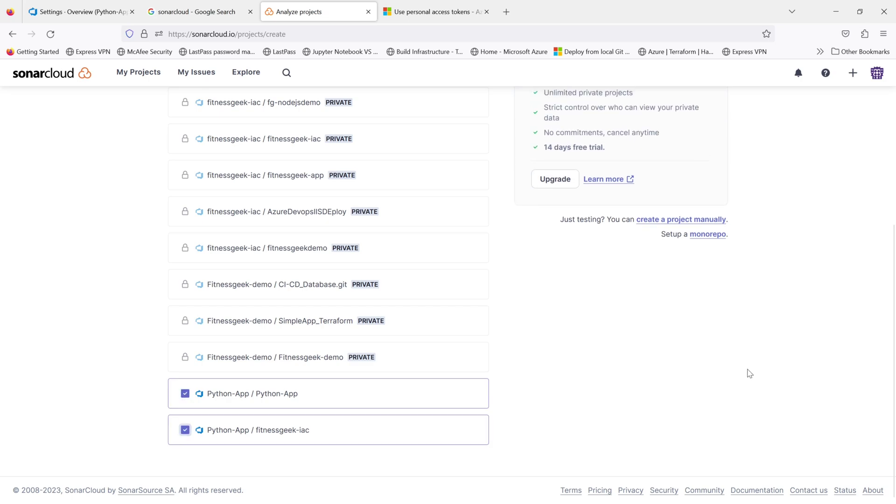
{"action": "scroll", "coordinate": [749, 373], "scroll_direction": "up", "scroll_amount": 2}
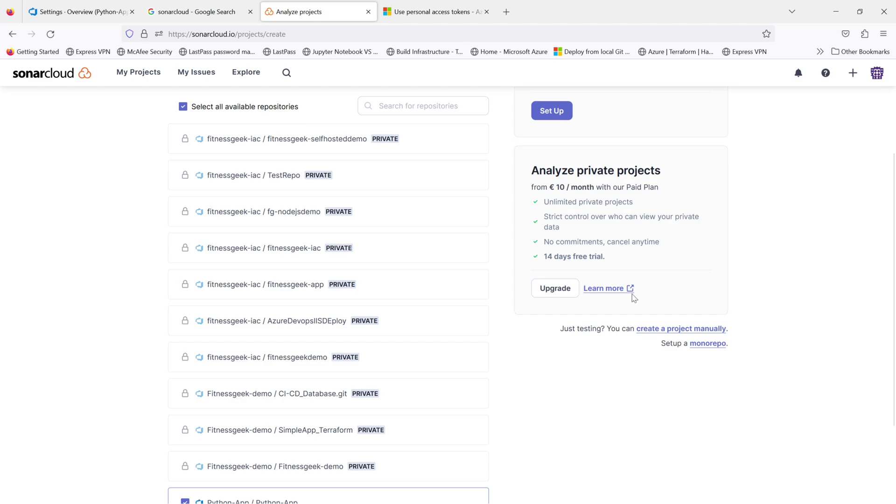
{"action": "scroll", "coordinate": [658, 373], "scroll_direction": "up", "scroll_amount": 3}
{"action": "left_click", "coordinate": [555, 245]}
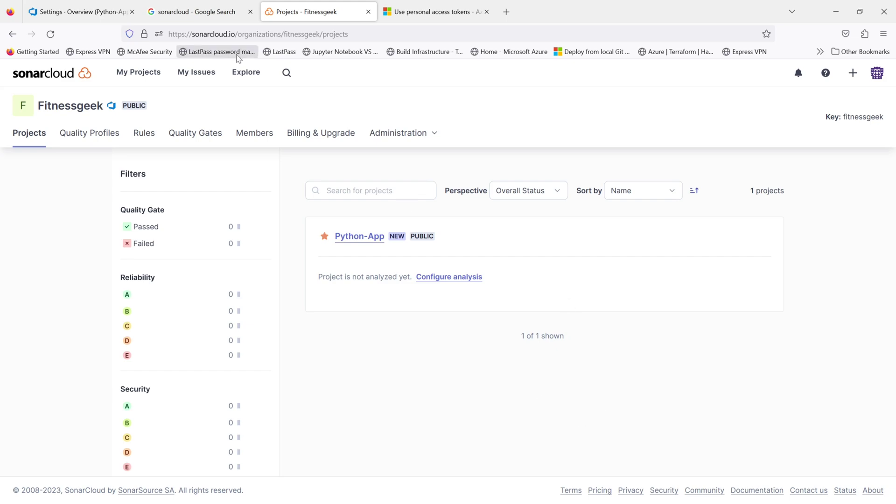
Step: Open the fitnessgeek-iac project's Configure page from My Projects
{"action": "left_click", "coordinate": [135, 74]}
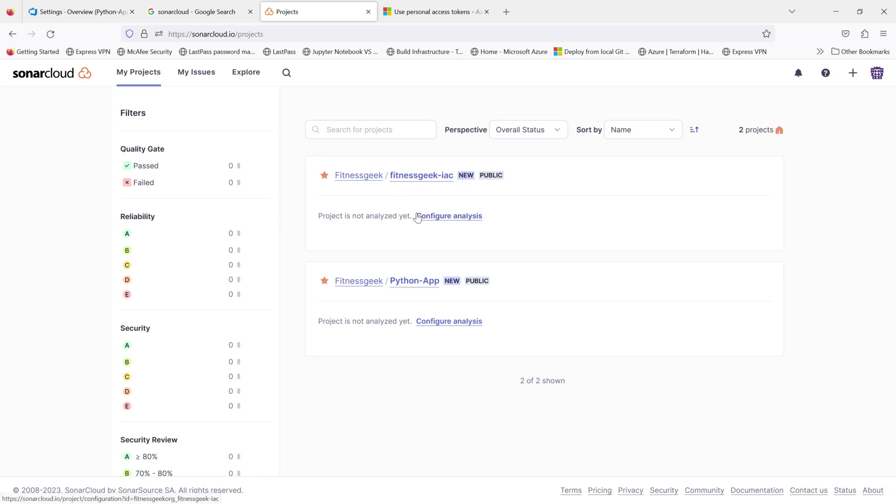
{"action": "left_click", "coordinate": [407, 176]}
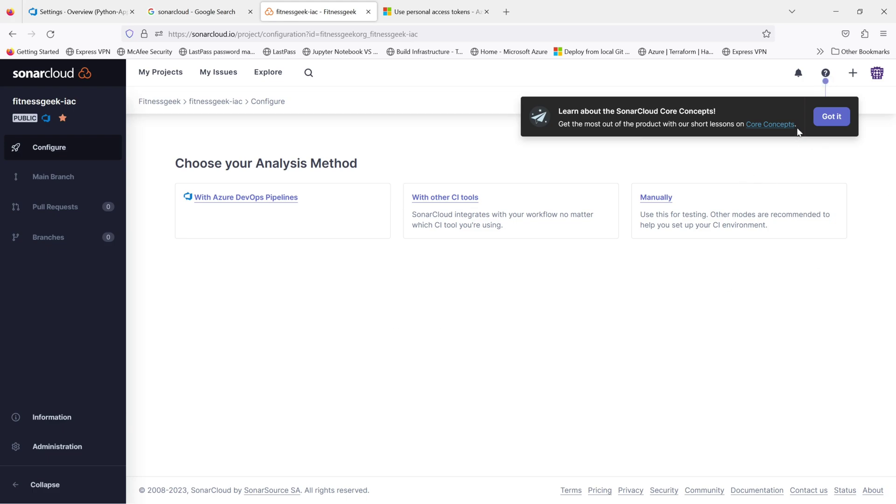
Step: Dismiss the Core Concepts tip and choose analysis With Azure DevOps Pipelines
{"action": "left_click", "coordinate": [826, 122]}
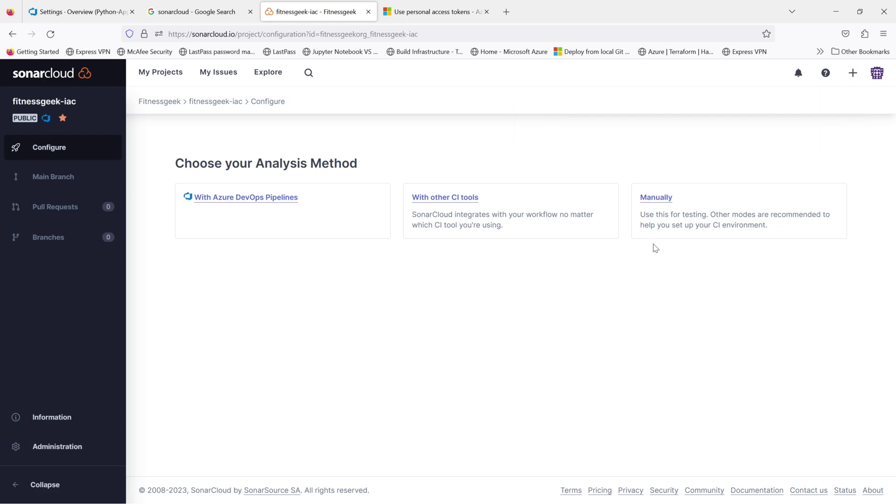
{"action": "left_click", "coordinate": [225, 199]}
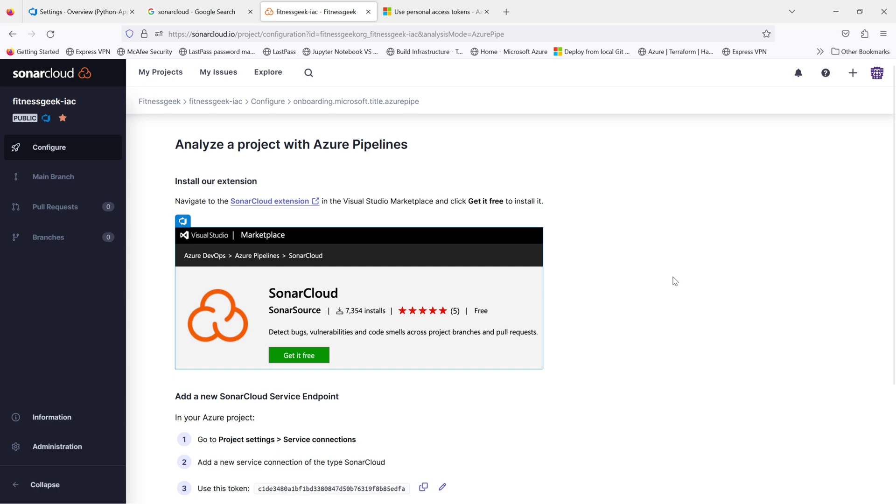
{"action": "scroll", "coordinate": [675, 281], "scroll_direction": "down", "scroll_amount": 1}
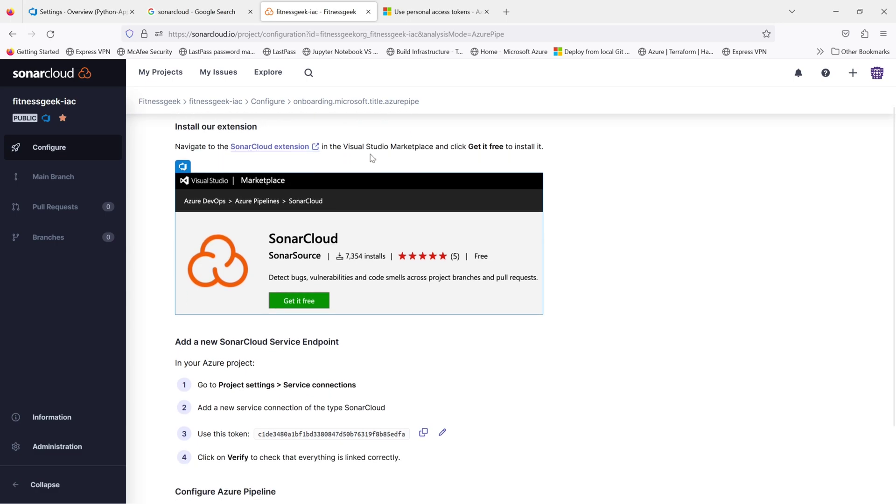
Step: Find the free SonarCloud extension by searching 'sonar' and install it into the fitnessgeekorg organization
{"action": "left_click", "coordinate": [90, 14]}
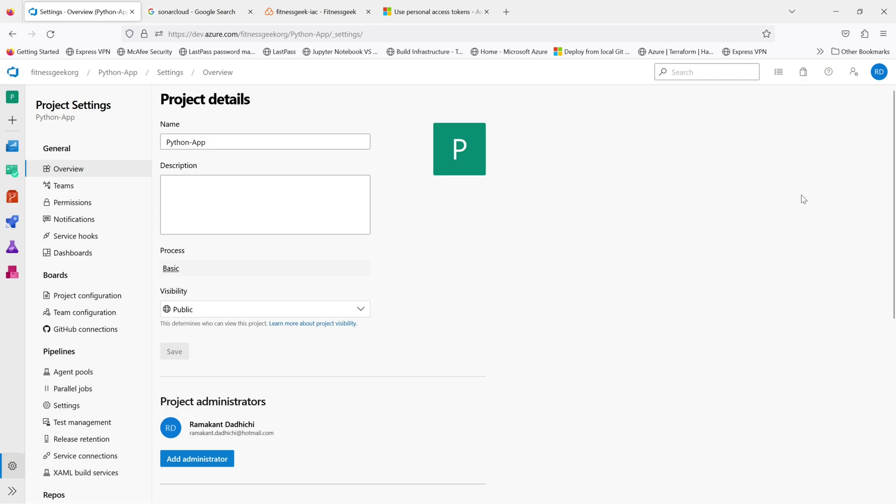
{"action": "left_click", "coordinate": [802, 74]}
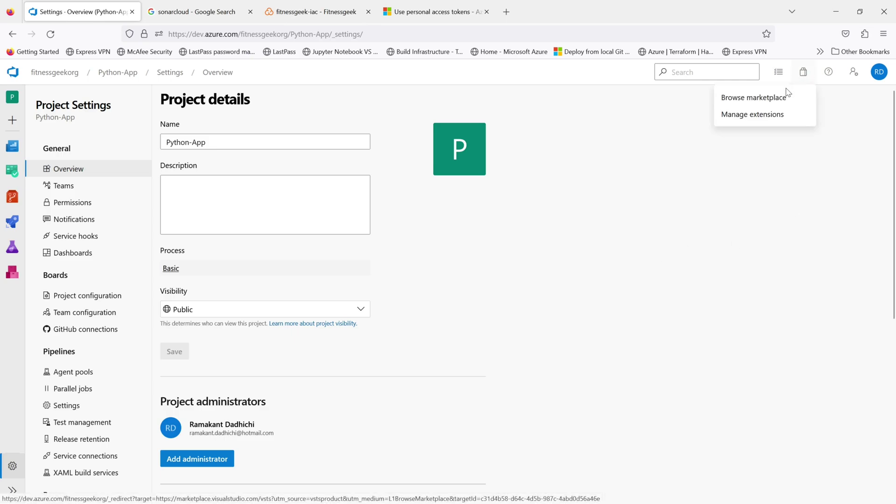
{"action": "left_click", "coordinate": [765, 102]}
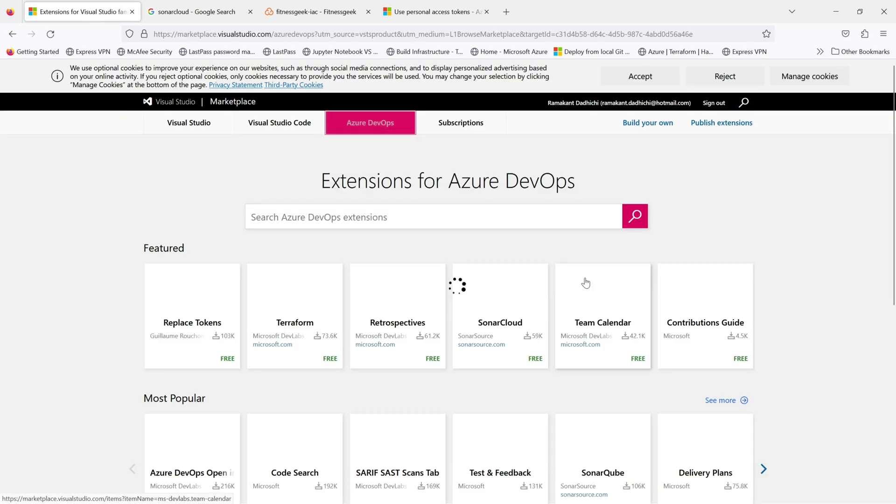
{"action": "left_click", "coordinate": [357, 221]}
{"action": "type", "text": "sonar"}
{"action": "key", "text": "Return"}
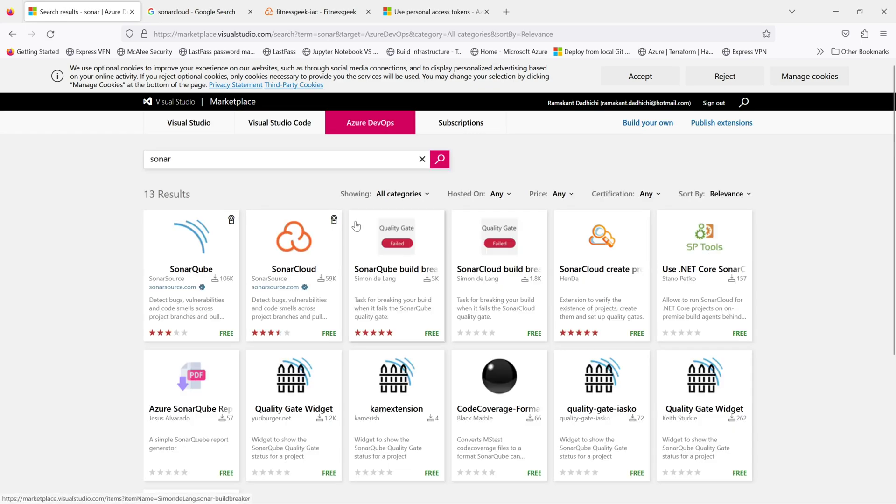
{"action": "left_click", "coordinate": [291, 249]}
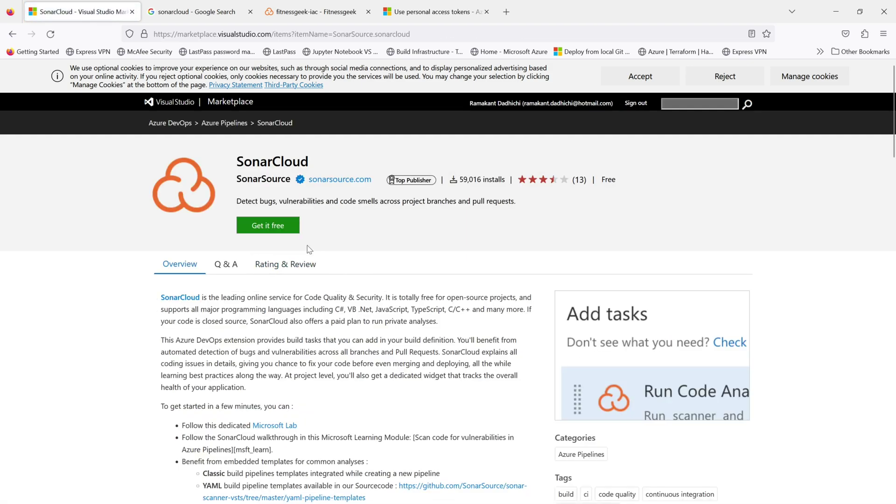
{"action": "left_click", "coordinate": [284, 232]}
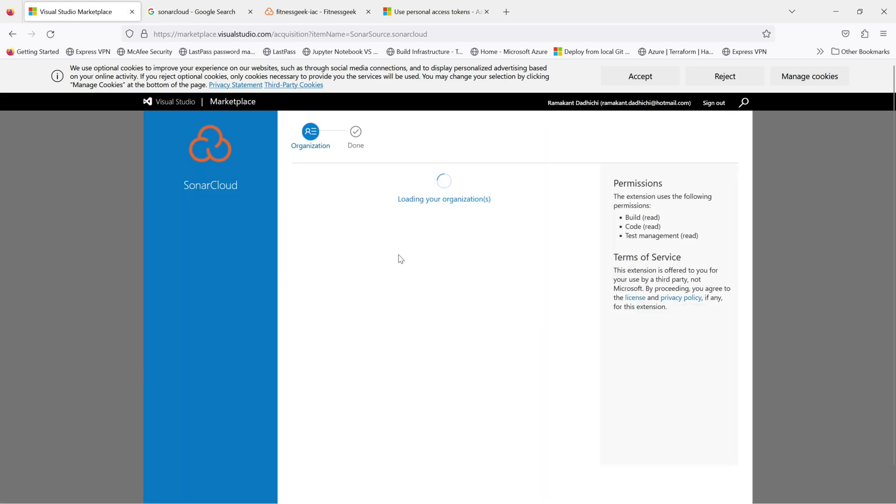
{"action": "left_click", "coordinate": [368, 292]}
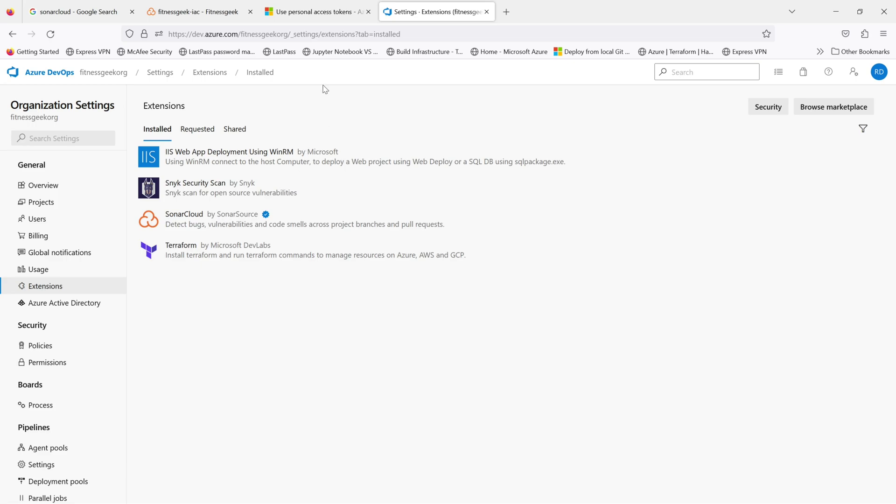
Step: Review SonarCloud's service endpoint instructions and start a new SonarCloud-type service connection
{"action": "left_click", "coordinate": [206, 12]}
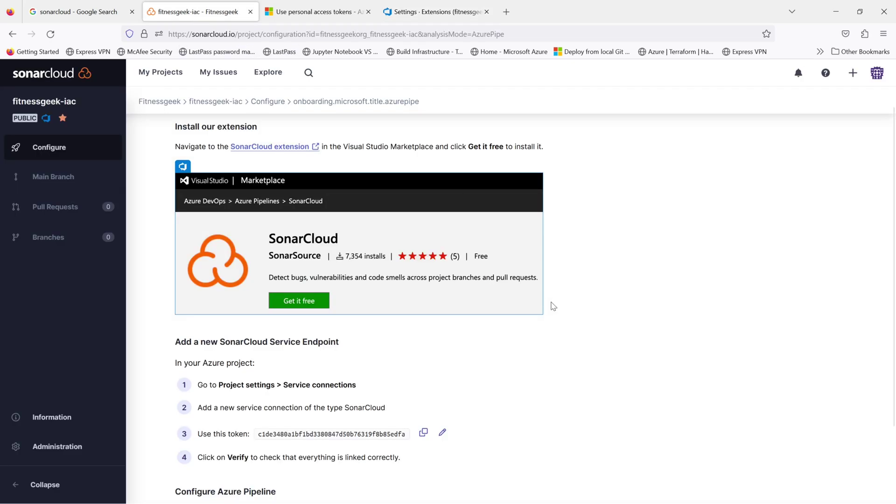
{"action": "scroll", "coordinate": [559, 309], "scroll_direction": "down", "scroll_amount": 3}
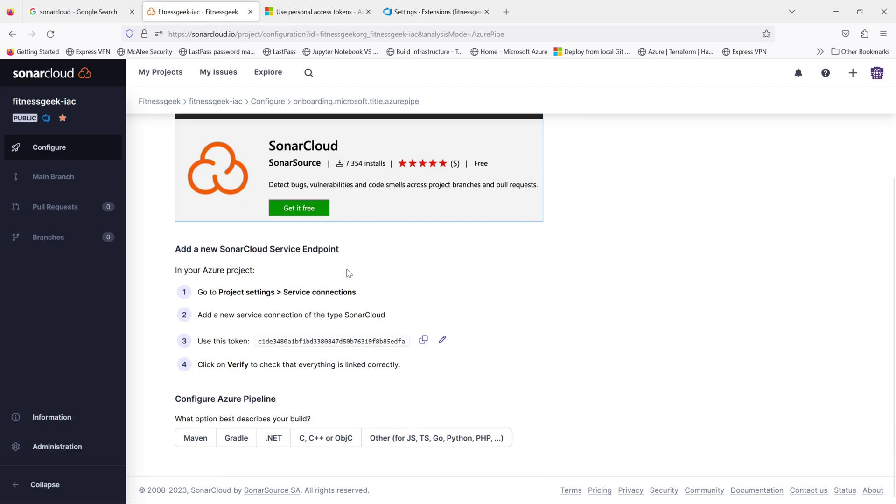
{"action": "left_click_drag", "start_coordinate": [344, 255], "coordinate": [176, 252]}
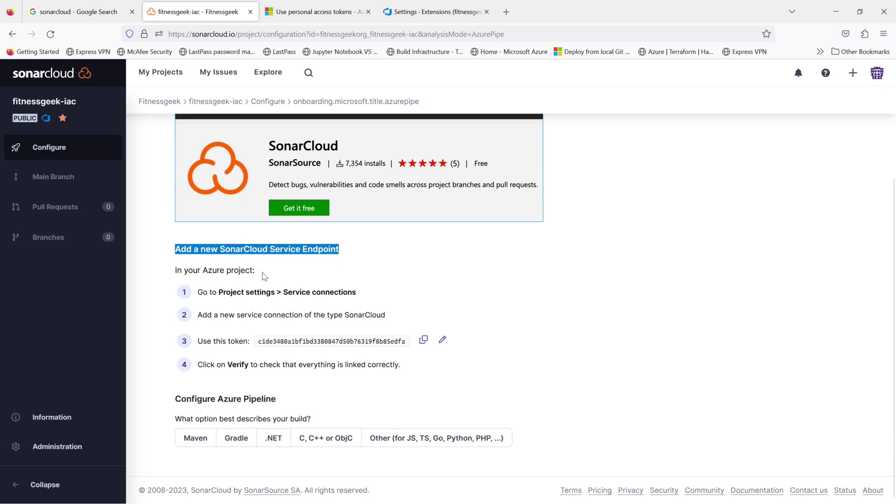
{"action": "left_click_drag", "start_coordinate": [264, 275], "coordinate": [176, 274]}
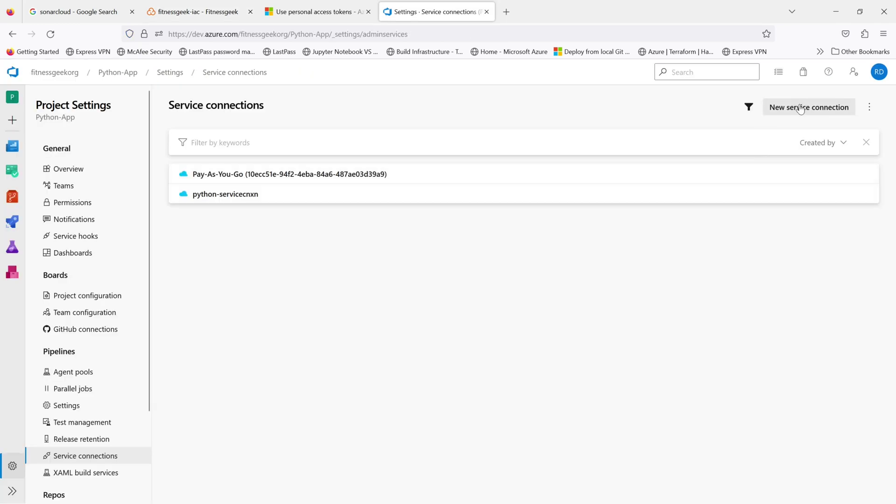
{"action": "left_click", "coordinate": [802, 110]}
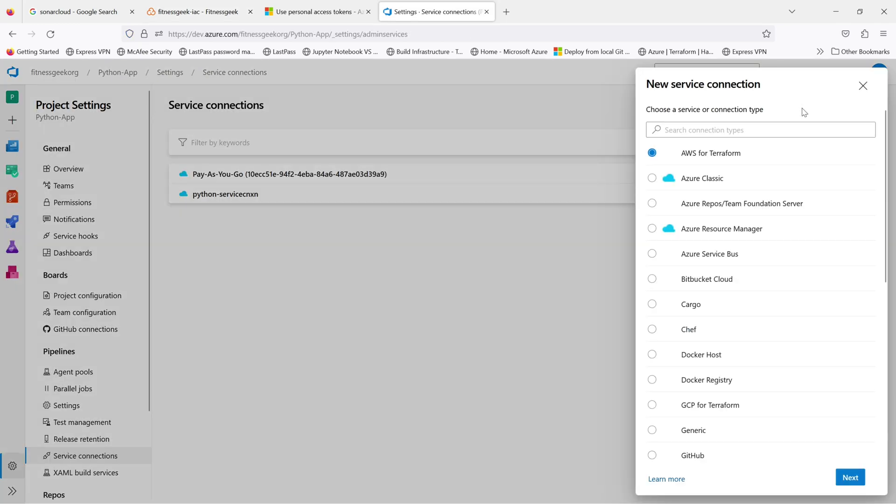
{"action": "left_click", "coordinate": [786, 127]}
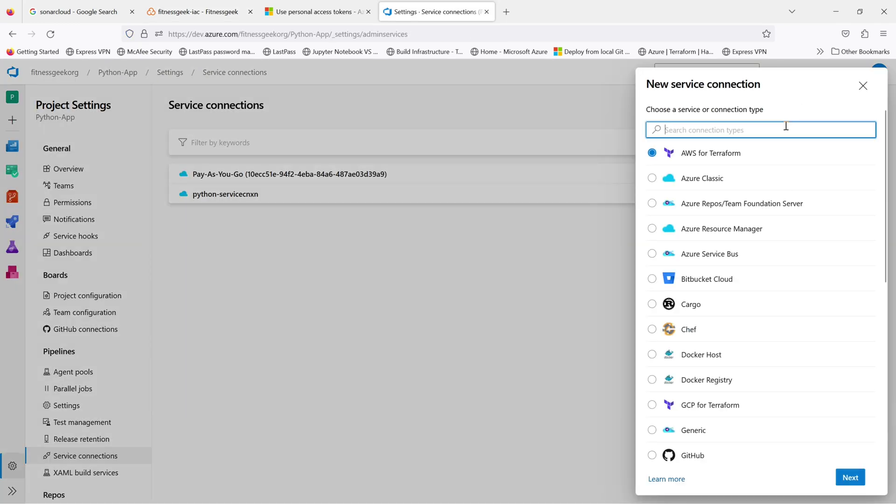
{"action": "type", "text": "sonar"}
{"action": "left_click", "coordinate": [747, 158]}
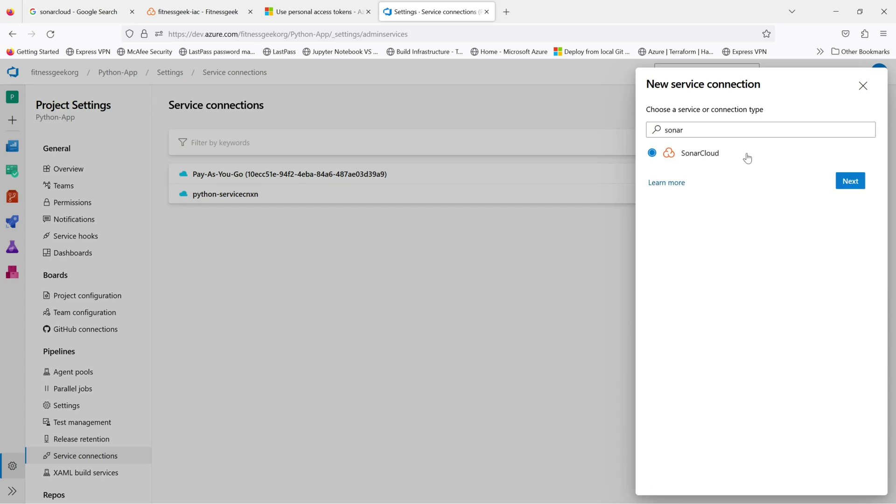
{"action": "left_click", "coordinate": [847, 180]}
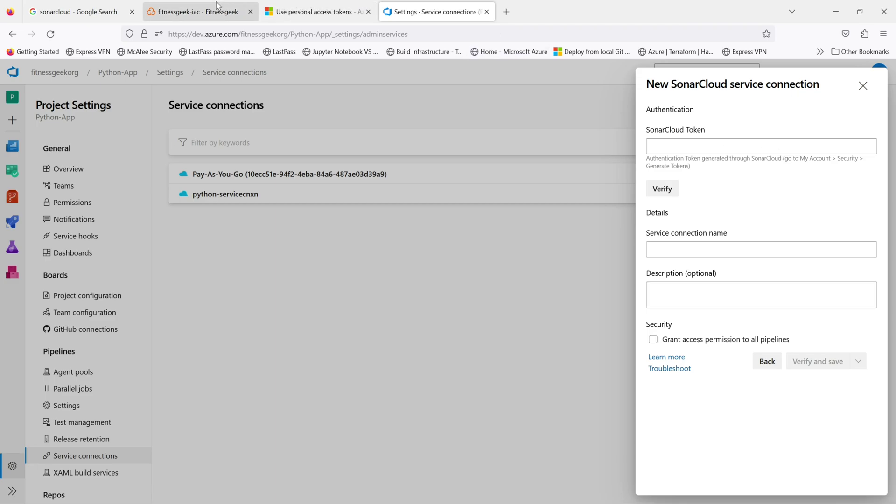
Step: Paste the SonarCloud token into the connection form and verify it
{"action": "left_click", "coordinate": [199, 11]}
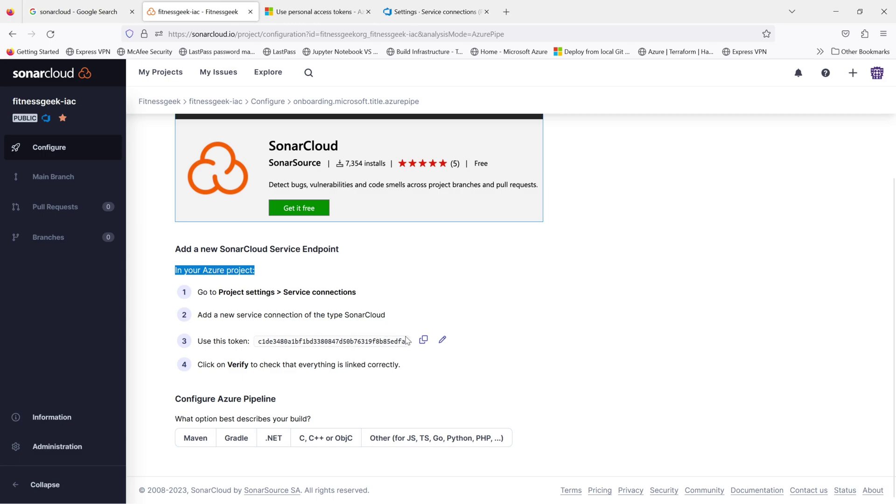
{"action": "left_click", "coordinate": [423, 339]}
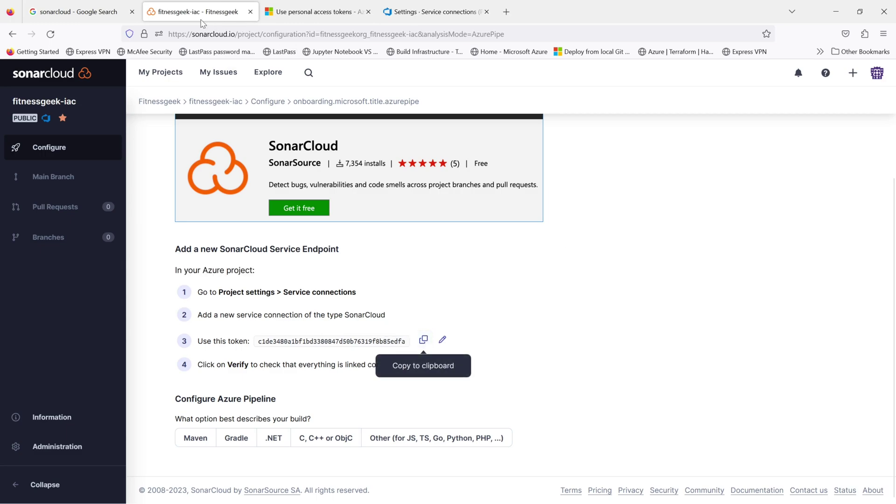
{"action": "left_click", "coordinate": [433, 14]}
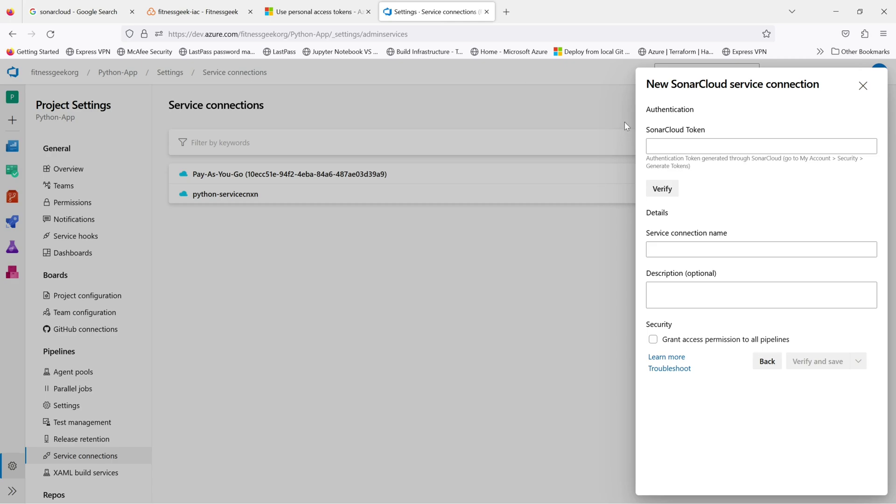
{"action": "left_click", "coordinate": [669, 140]}
{"action": "key", "text": "ctrl+v"}
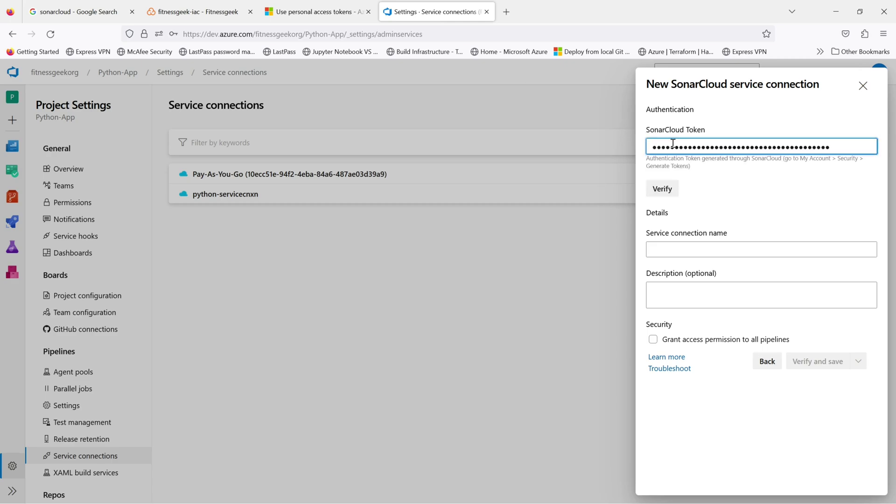
{"action": "left_click", "coordinate": [674, 192]}
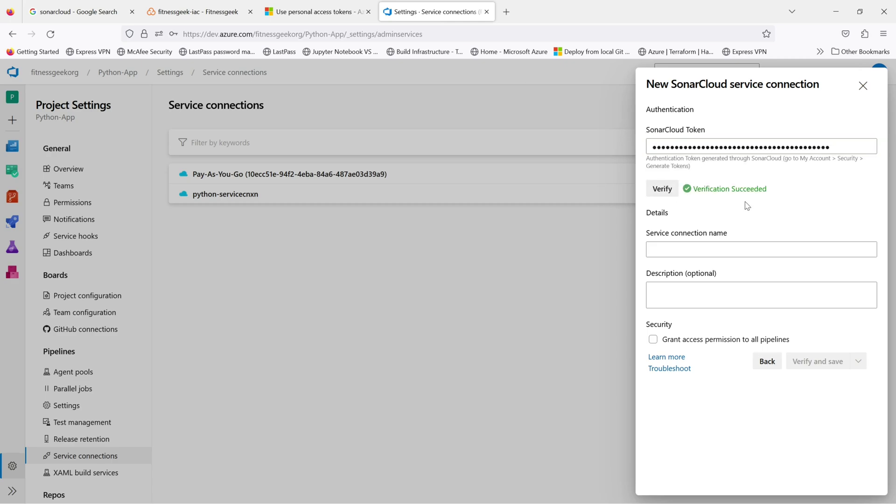
Step: Name the connection fg-sonarcloud-cnxn, grant access to all pipelines, and save it
{"action": "left_click", "coordinate": [721, 246]}
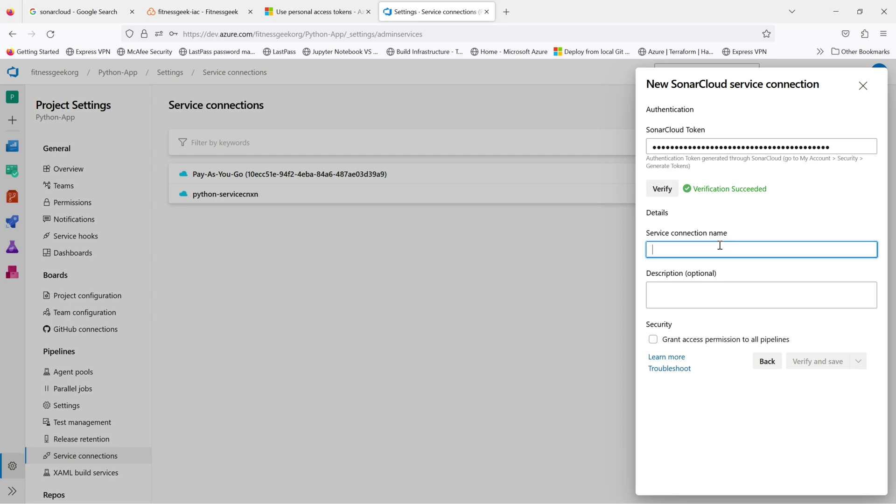
{"action": "type", "text": "fg-so"}
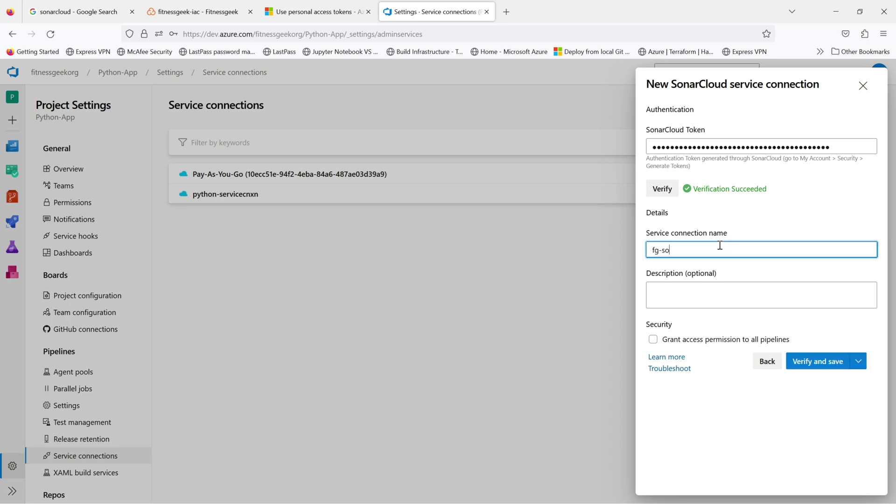
{"action": "type", "text": "narcloud-cnxn"}
{"action": "left_click", "coordinate": [655, 340]}
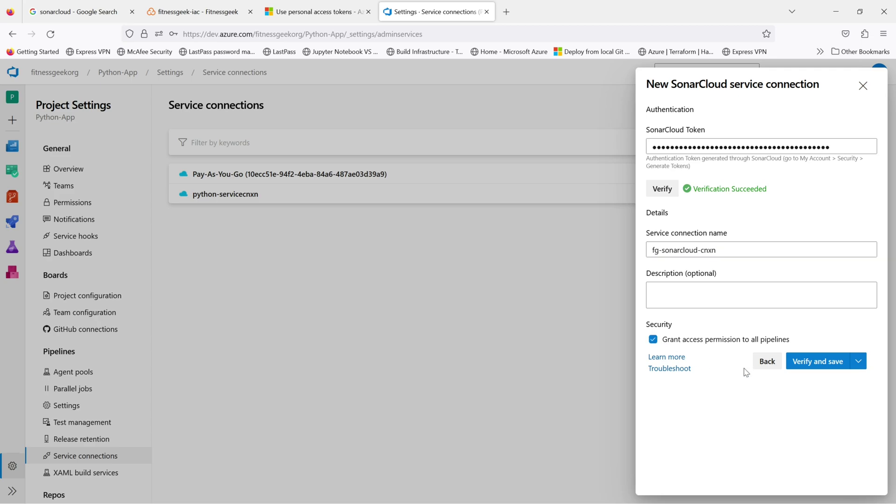
{"action": "left_click", "coordinate": [814, 368]}
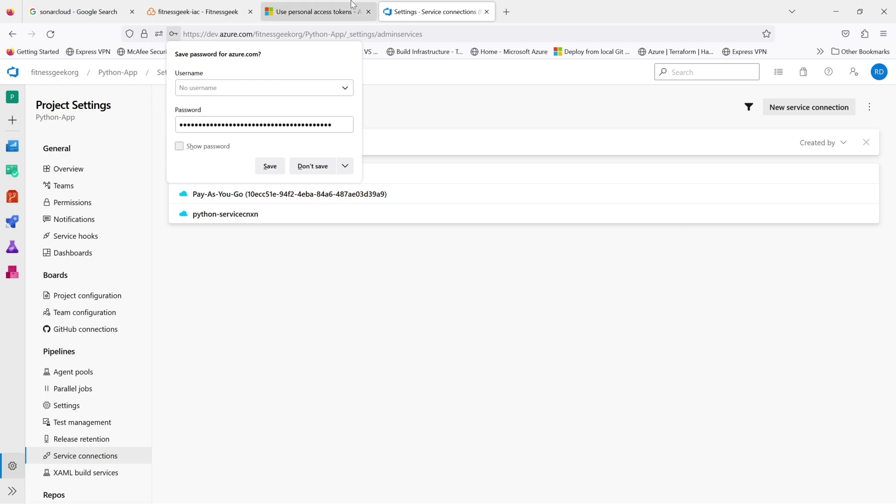
{"action": "left_click", "coordinate": [308, 167]}
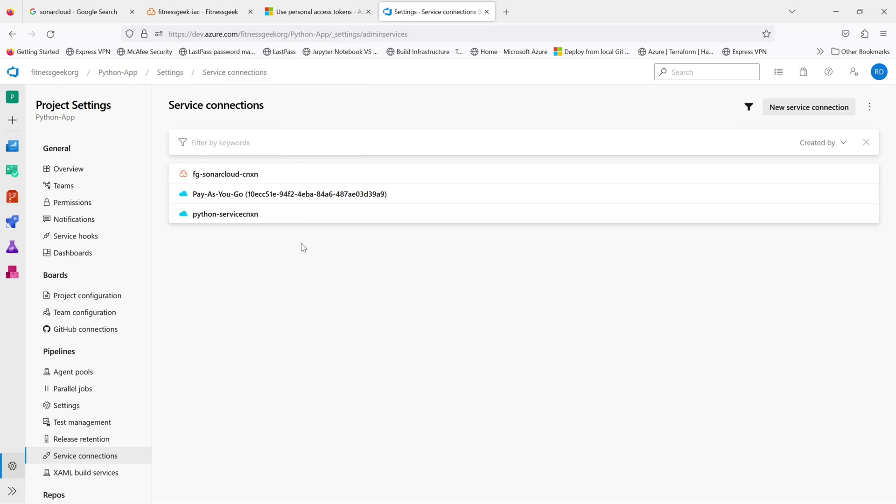
{"action": "left_click", "coordinate": [200, 12]}
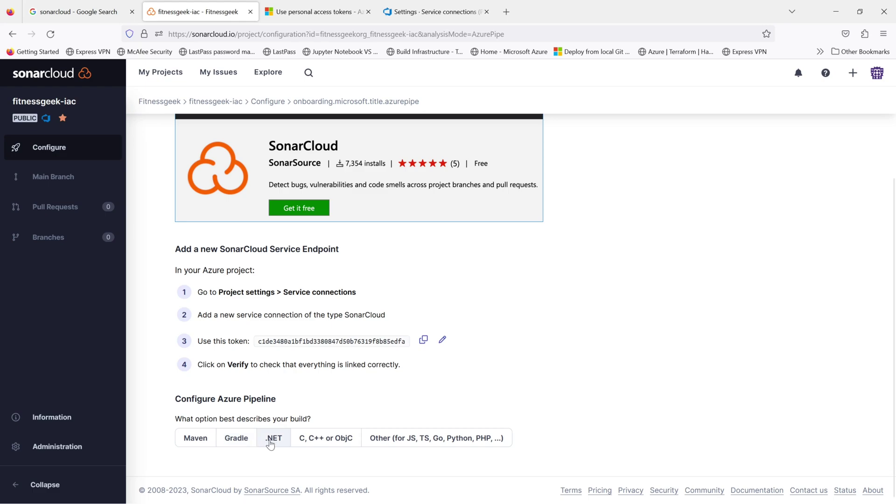
Step: Choose the 'Other (for JS, TS, Go, Python, PHP, ...)' build type and read through its four pipeline steps
{"action": "left_click", "coordinate": [384, 440]}
{"action": "scroll", "coordinate": [621, 404], "scroll_direction": "down", "scroll_amount": 6}
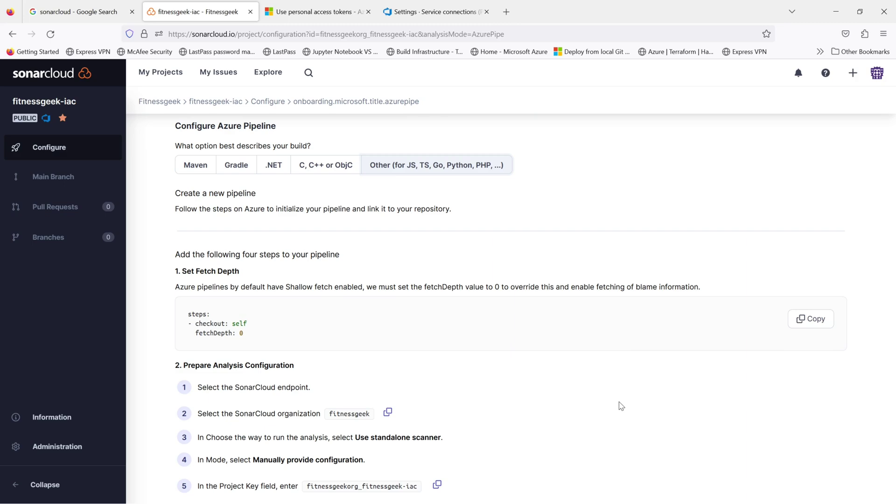
{"action": "scroll", "coordinate": [620, 405], "scroll_direction": "down", "scroll_amount": 3}
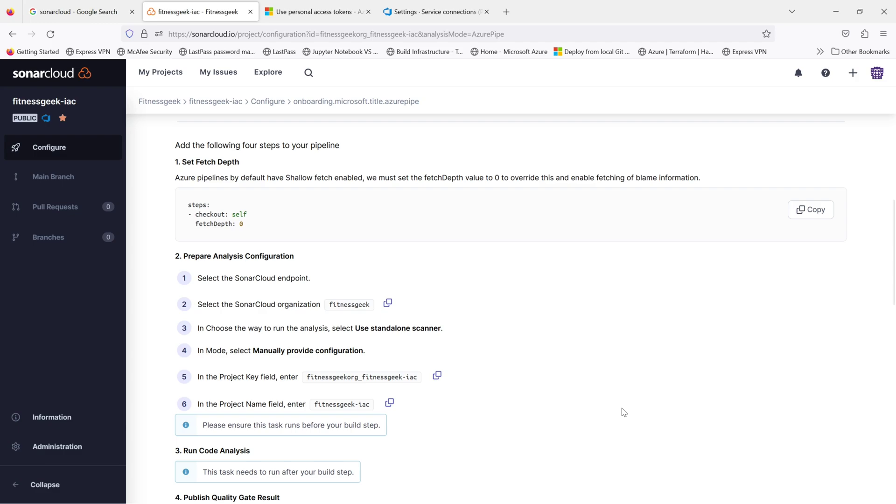
{"action": "scroll", "coordinate": [624, 412], "scroll_direction": "down", "scroll_amount": 2}
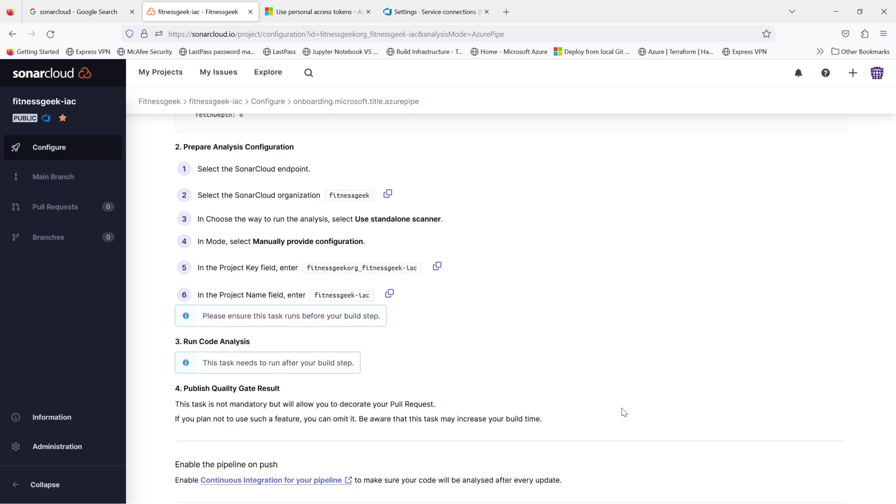
{"action": "scroll", "coordinate": [624, 412], "scroll_direction": "up", "scroll_amount": 2}
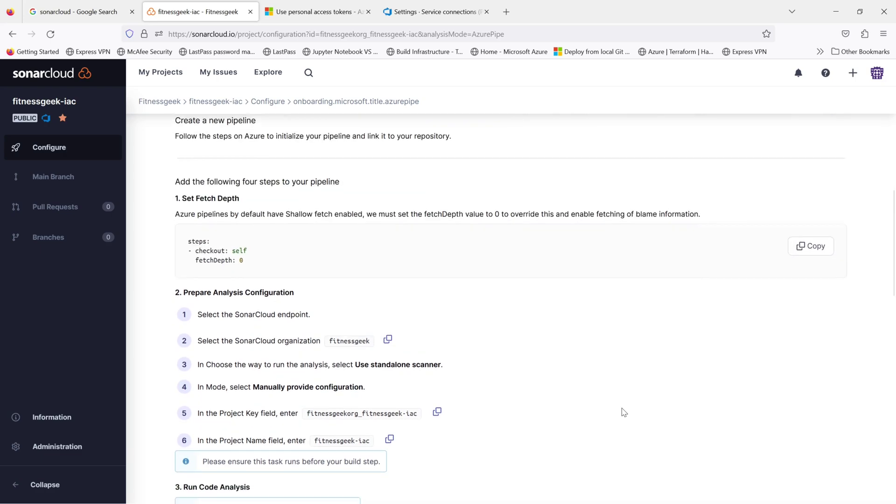
{"action": "left_click", "coordinate": [423, 12]}
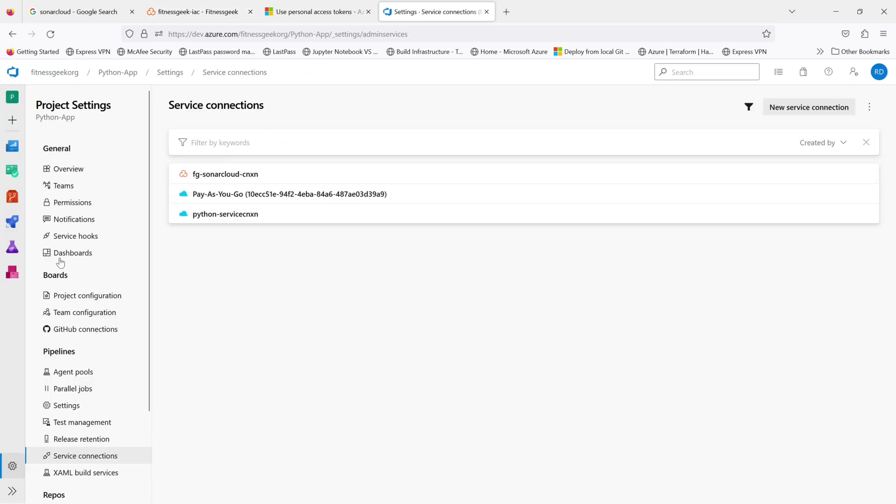
Step: Open the Python-App pipelines list, then return to the fitnessgeek-iac SonarCloud steps
{"action": "left_click", "coordinate": [11, 226]}
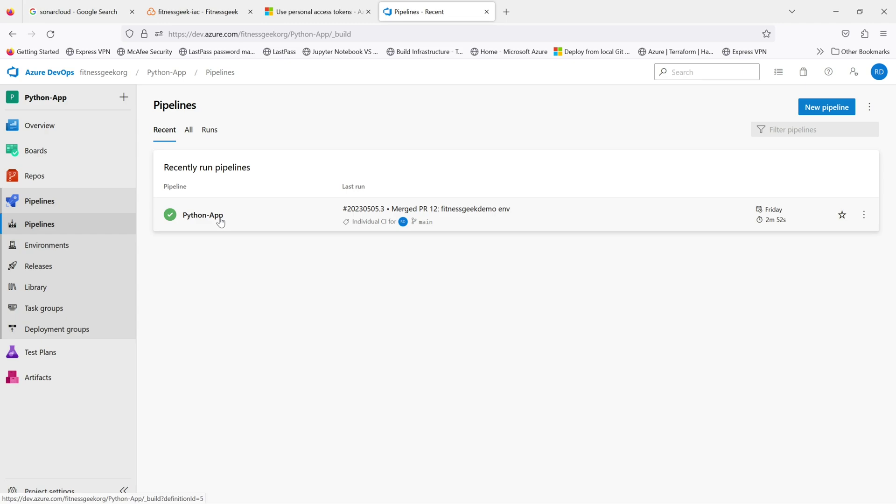
{"action": "left_click", "coordinate": [170, 11]}
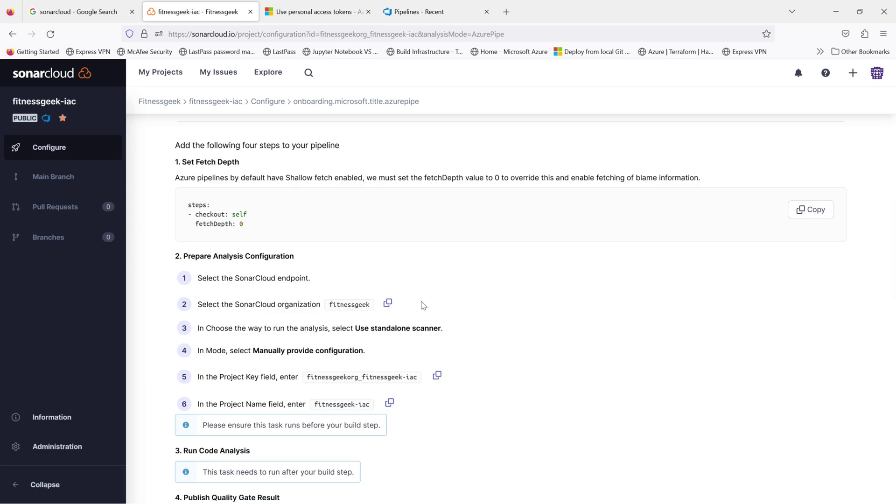
Step: Finish reviewing the SonarCloud steps and begin setting up a new build in Azure DevOps
{"action": "scroll", "coordinate": [423, 305], "scroll_direction": "down", "scroll_amount": 2}
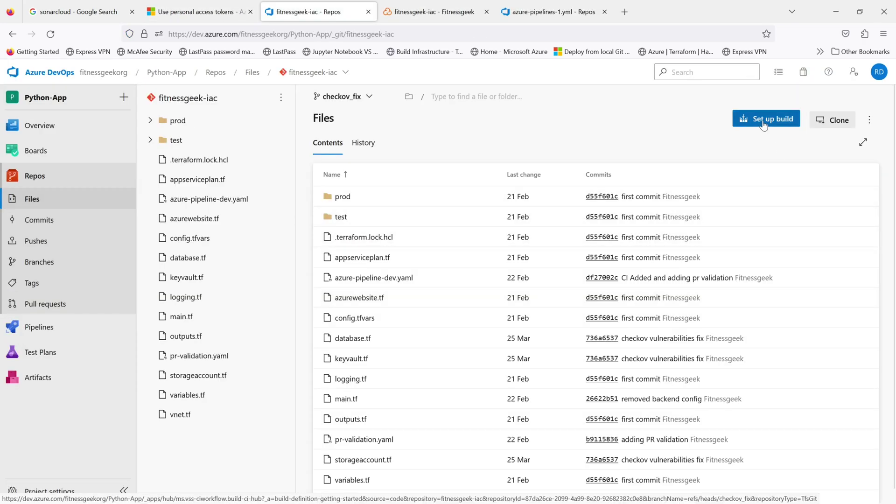
{"action": "left_click", "coordinate": [764, 120]}
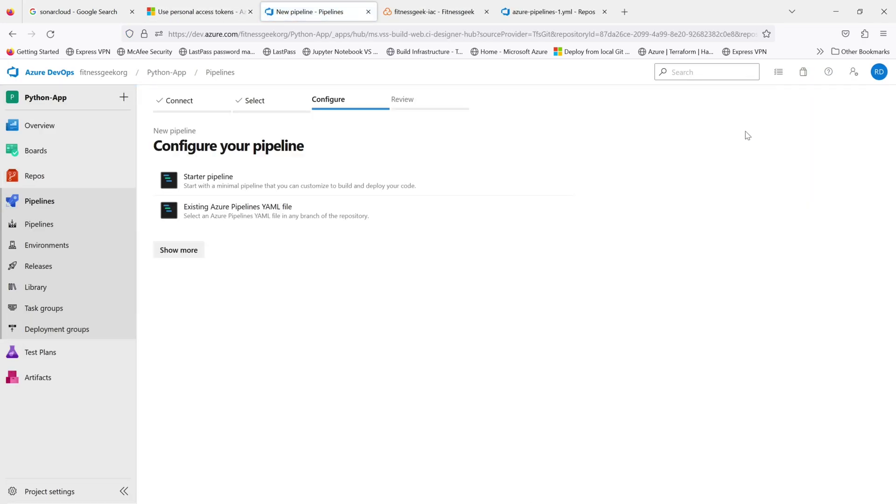
Step: Start a starter pipeline and paste the SonarCloud YAML from azure-pipelines-1.yml over its body
{"action": "left_click", "coordinate": [219, 189]}
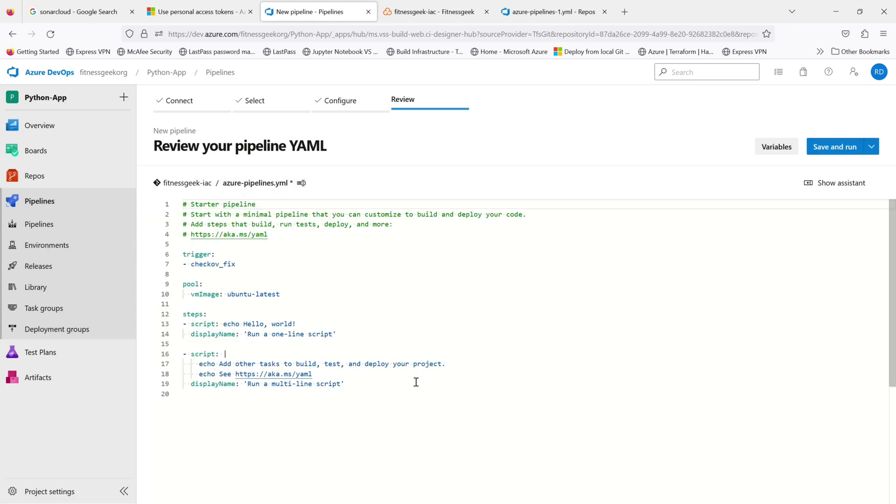
{"action": "left_click_drag", "start_coordinate": [378, 385], "coordinate": [179, 260]}
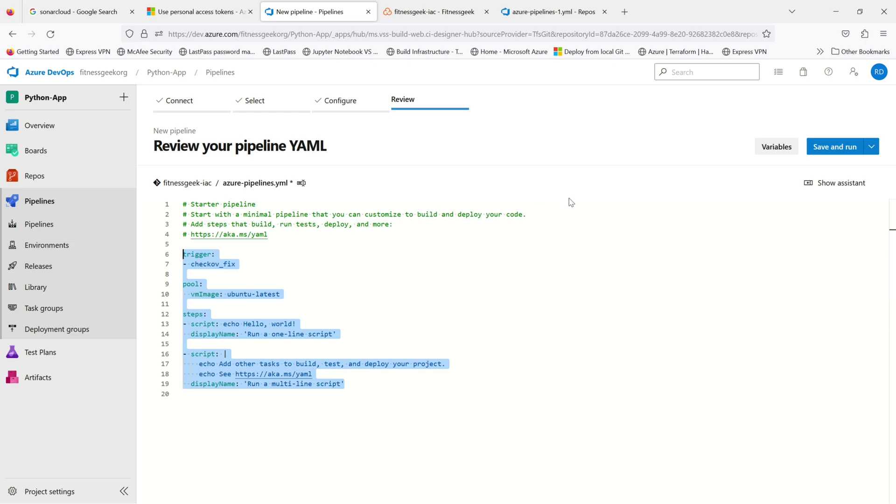
{"action": "left_click", "coordinate": [546, 14]}
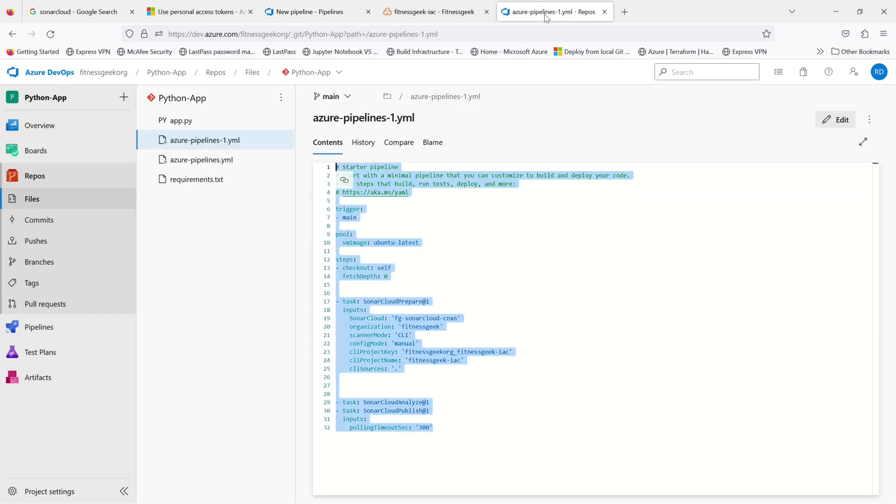
{"action": "left_click", "coordinate": [470, 332]}
{"action": "left_click_drag", "start_coordinate": [464, 441], "coordinate": [336, 167]}
{"action": "left_click", "coordinate": [425, 12]}
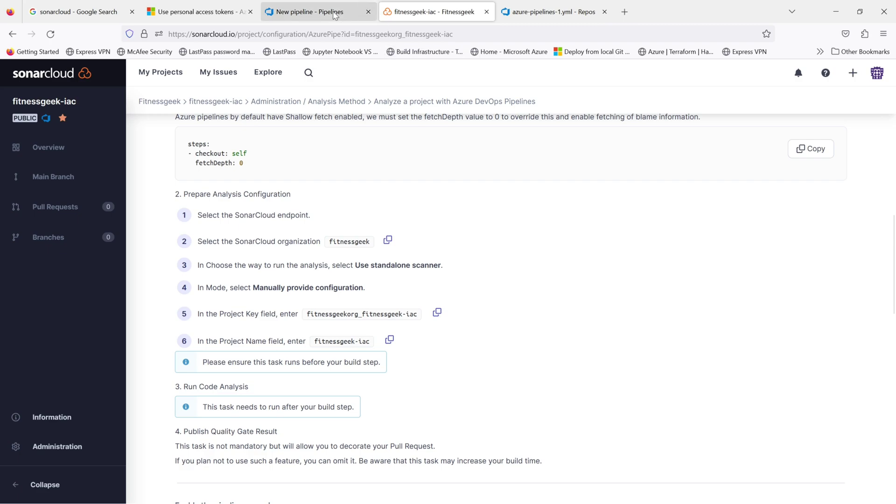
{"action": "left_click", "coordinate": [328, 12]}
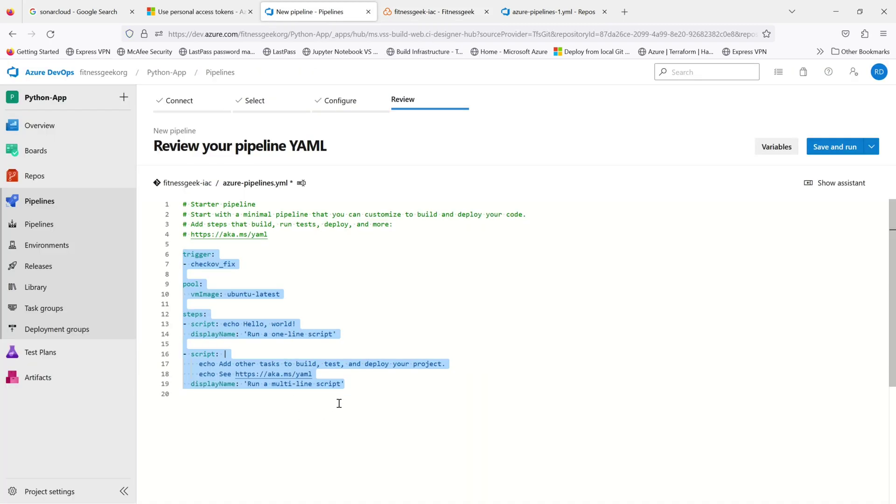
{"action": "key", "text": "ctrl+v"}
{"action": "scroll", "coordinate": [464, 360], "scroll_direction": "up", "scroll_amount": 2}
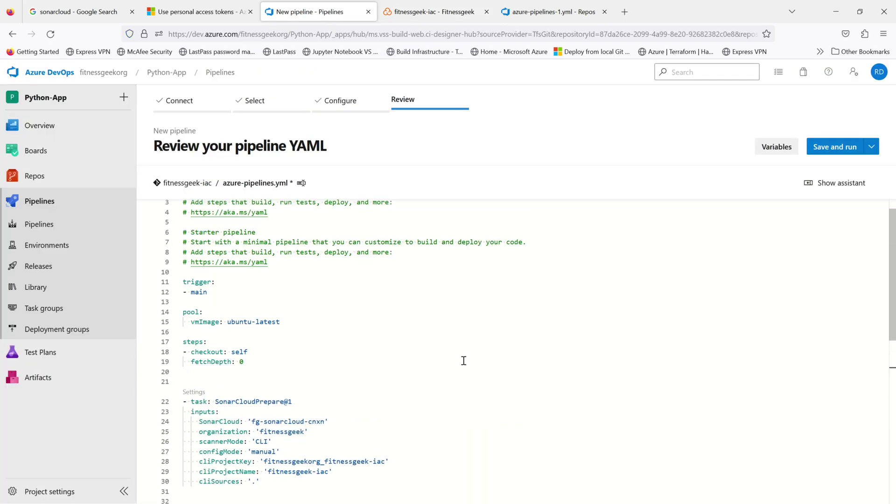
{"action": "scroll", "coordinate": [464, 360], "scroll_direction": "up", "scroll_amount": 1}
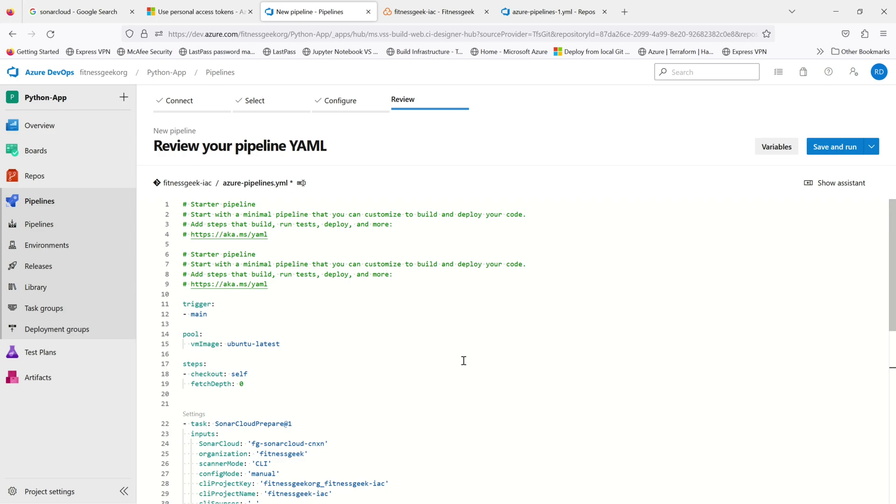
{"action": "scroll", "coordinate": [464, 360], "scroll_direction": "down", "scroll_amount": 3}
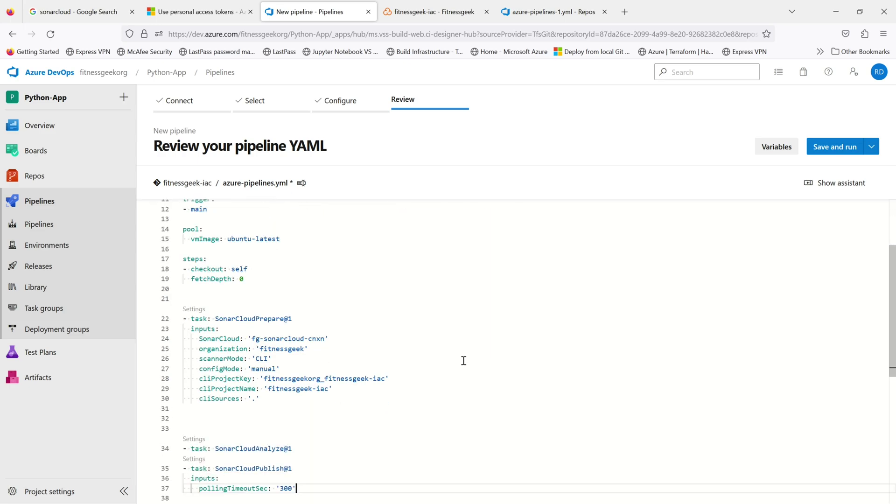
Step: Rename the YAML to azure-pipelines-sonarcloudanalysis.yml and commit it to checkov_fix, running the pipeline
{"action": "left_click", "coordinate": [828, 148]}
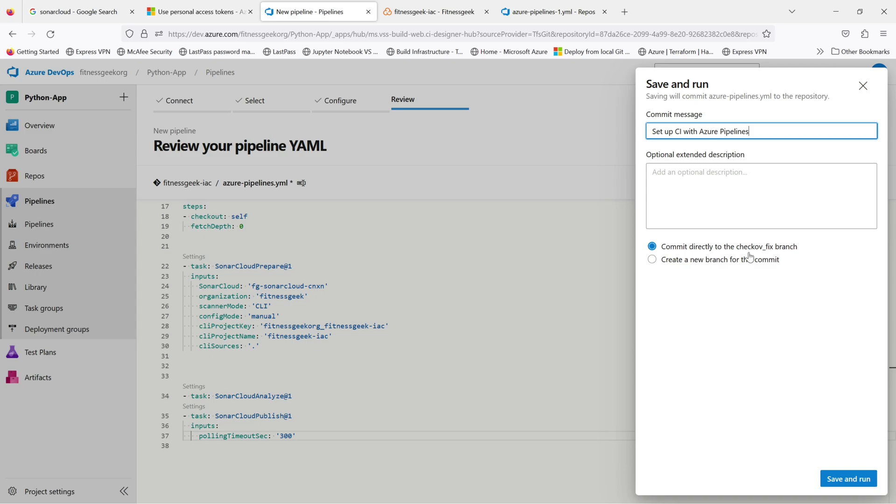
{"action": "left_click", "coordinate": [863, 86]}
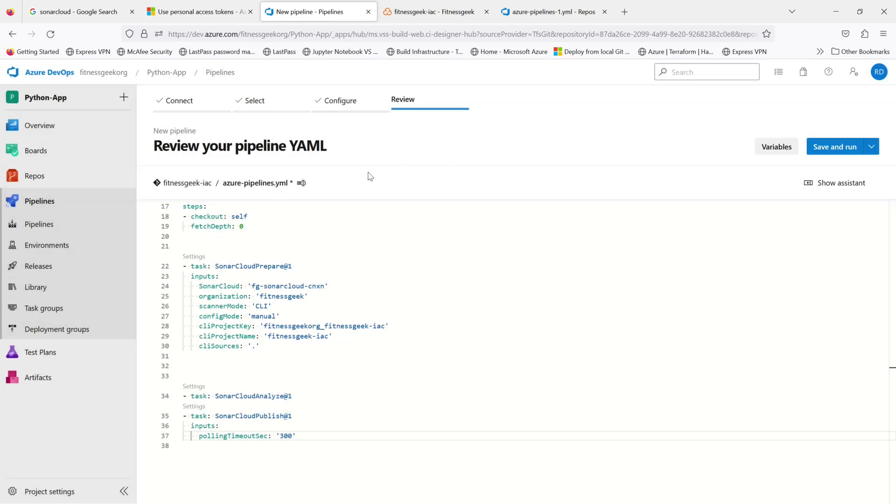
{"action": "left_click", "coordinate": [274, 182]}
{"action": "left_click", "coordinate": [278, 187]}
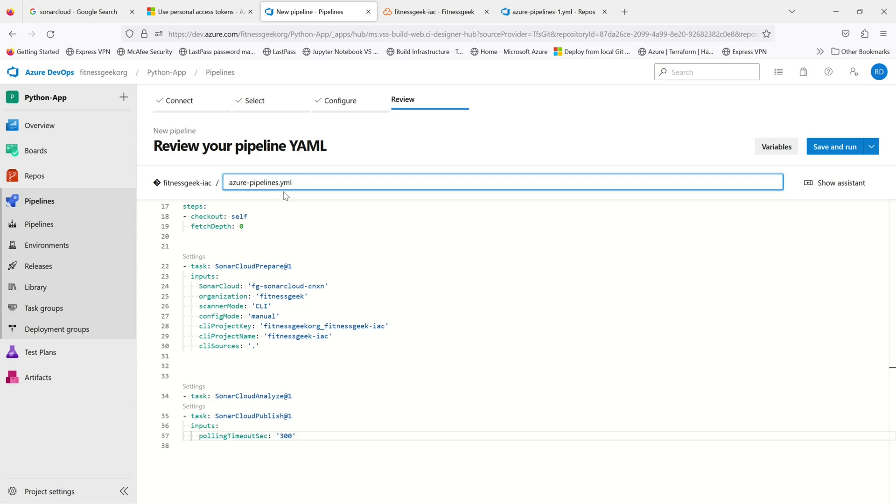
{"action": "type", "text": "-sonarcloudanaly"}
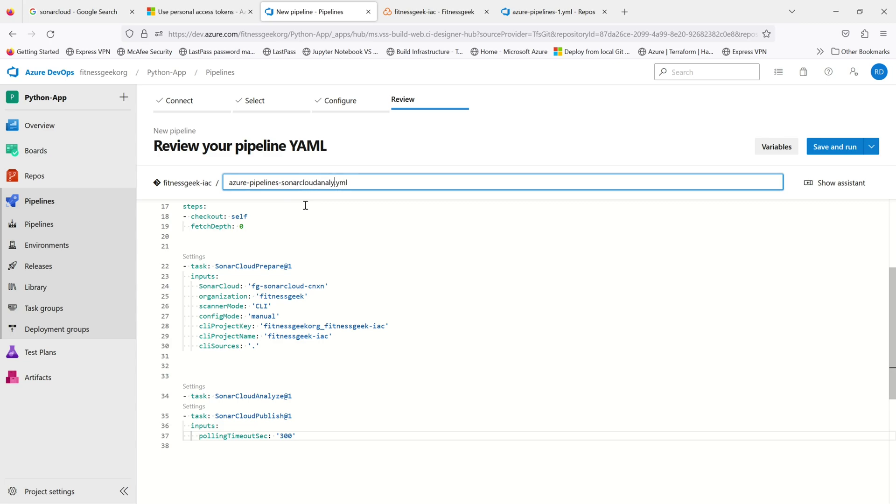
{"action": "type", "text": "sis"}
{"action": "left_click", "coordinate": [834, 147]}
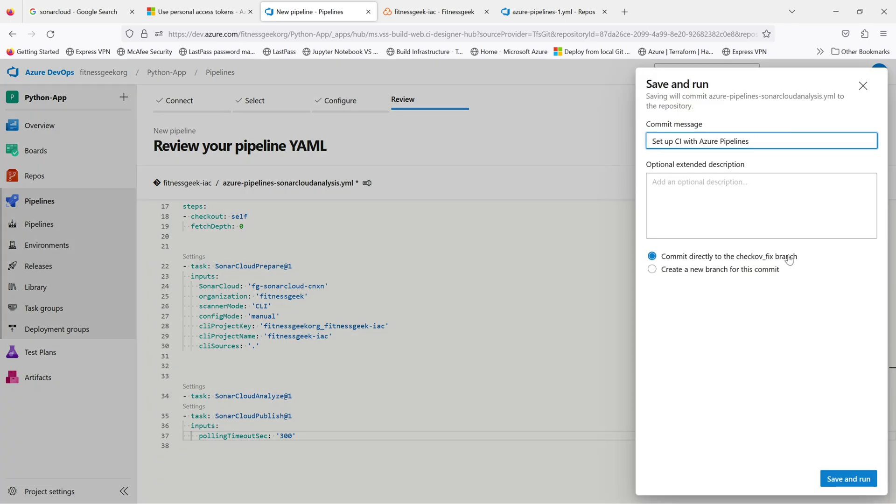
{"action": "left_click", "coordinate": [849, 480]}
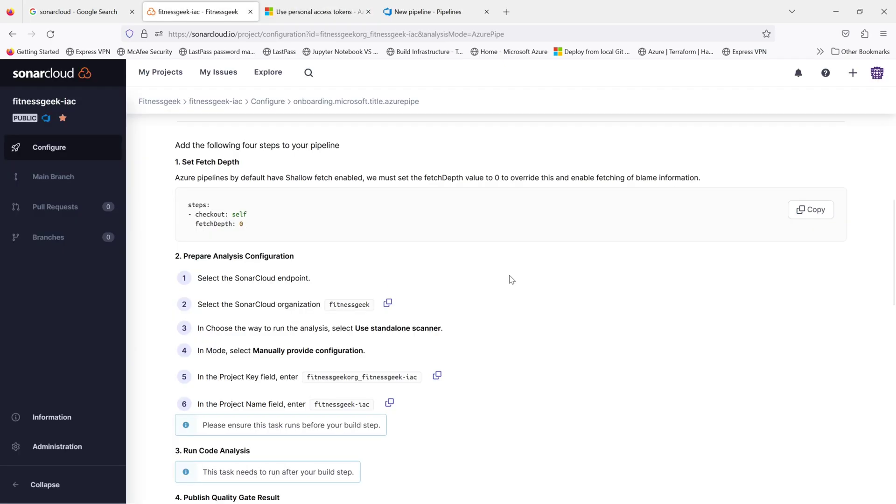
Step: Bring the browser back from OBS and return to the new pipeline's azure-pipelines-1.yml review
{"action": "scroll", "coordinate": [510, 279], "scroll_direction": "down", "scroll_amount": 2}
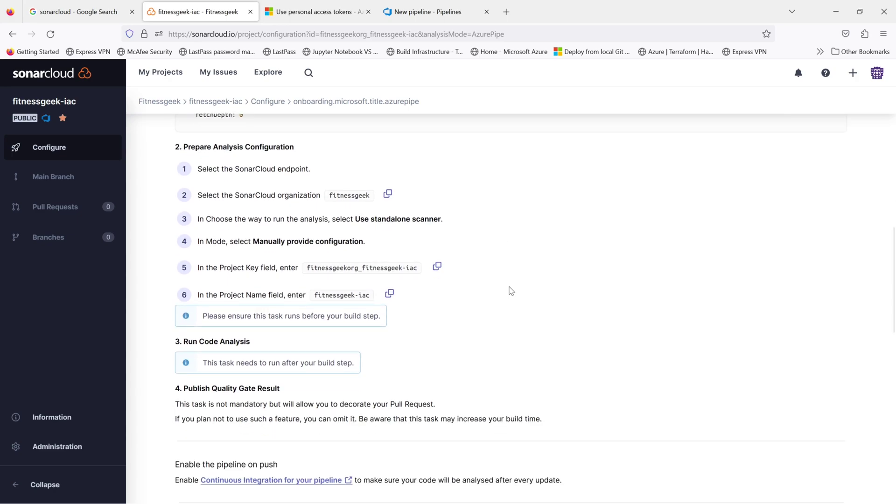
{"action": "mouse_move", "coordinate": [483, 499]}
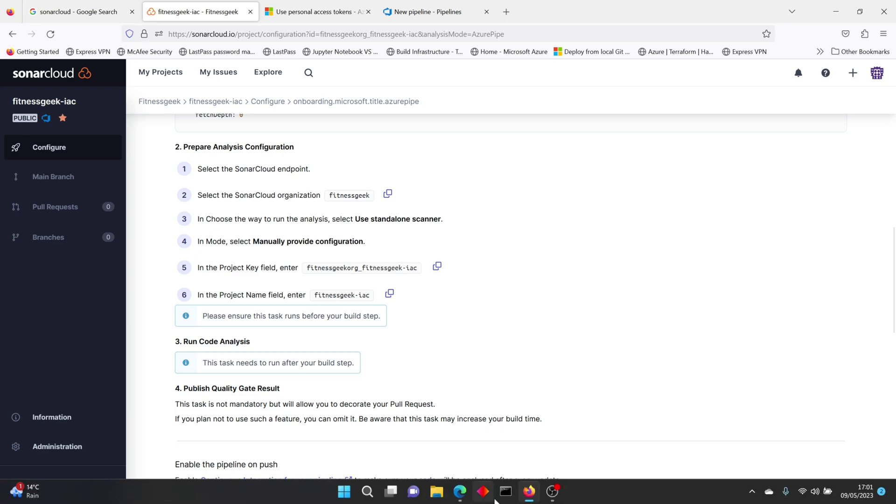
{"action": "left_click", "coordinate": [527, 493]}
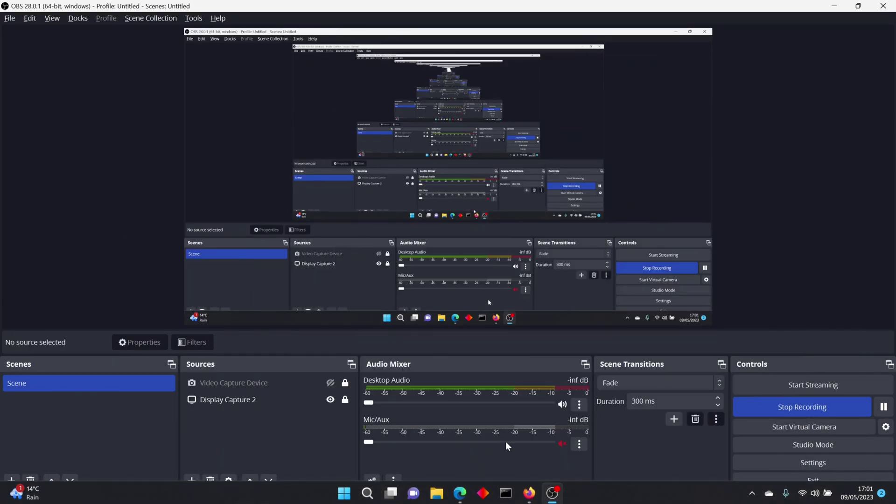
{"action": "left_click", "coordinate": [529, 494]}
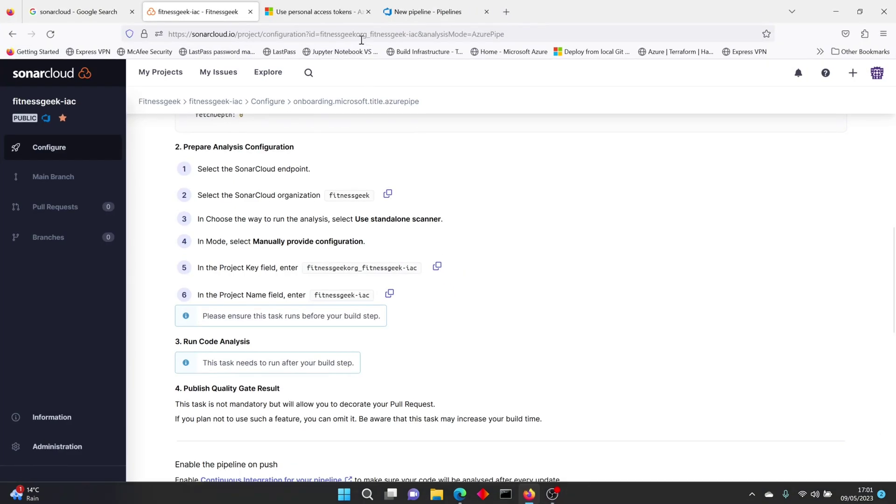
{"action": "left_click", "coordinate": [437, 14]}
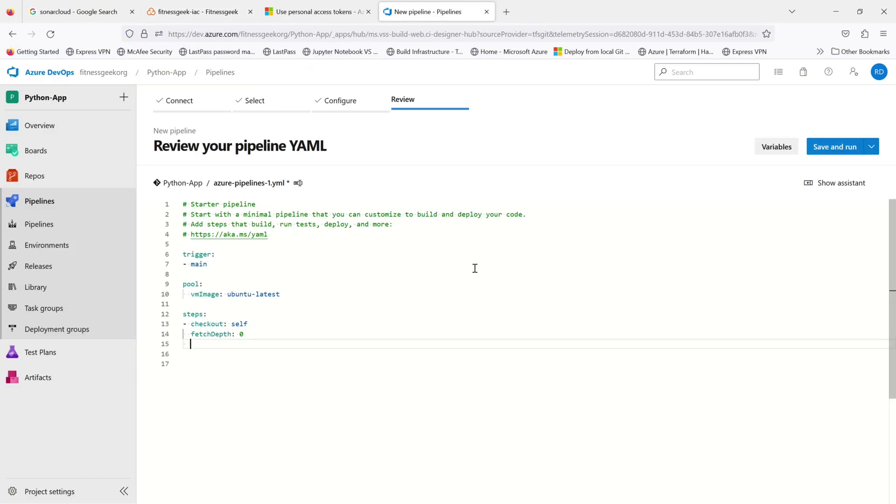
Step: Search the task assistant for 'sonar' and locate Prepare Analysis Configuration, checking SonarCloud's instructions
{"action": "left_click", "coordinate": [822, 183]}
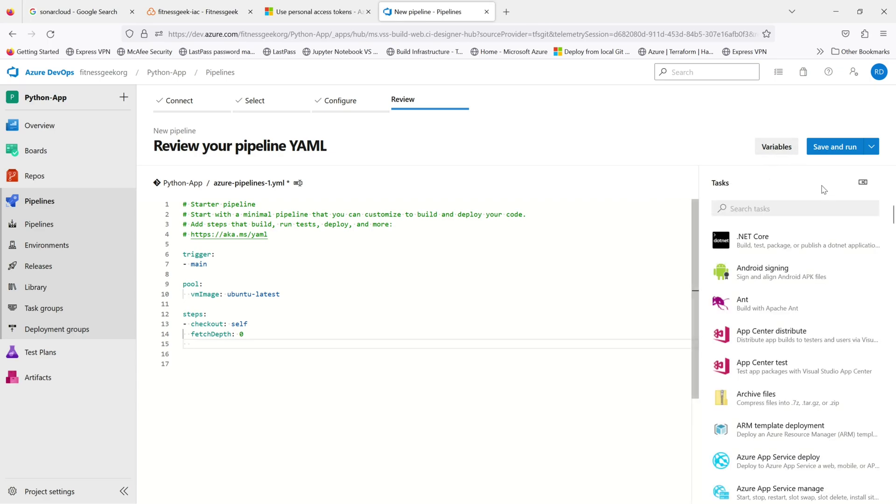
{"action": "left_click", "coordinate": [791, 211]}
{"action": "type", "text": "sonar"}
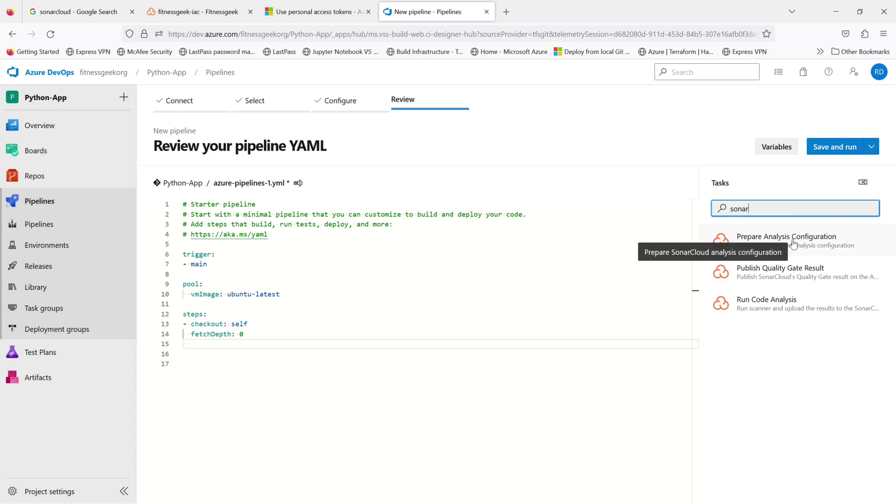
{"action": "left_click", "coordinate": [196, 11]}
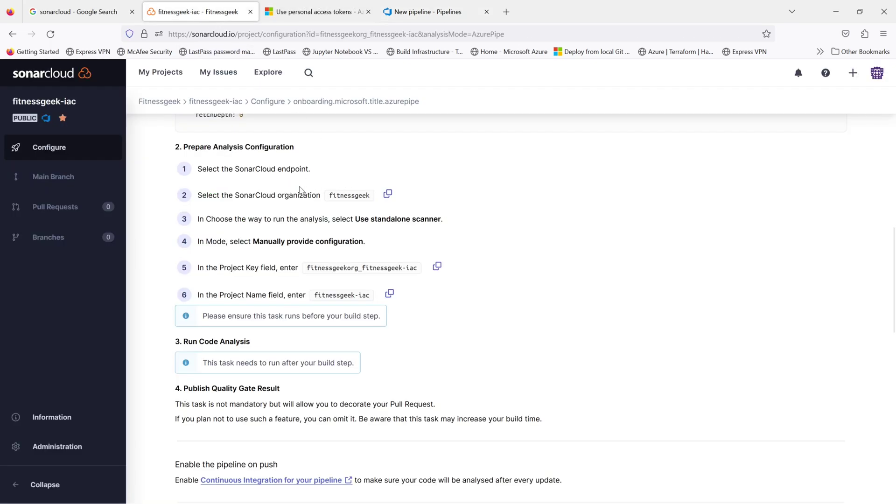
{"action": "left_click_drag", "start_coordinate": [297, 151], "coordinate": [184, 147]}
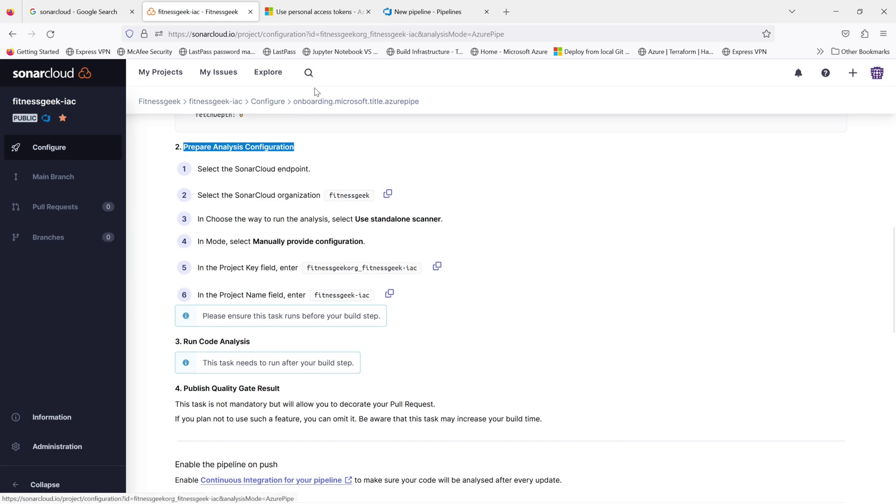
{"action": "left_click", "coordinate": [414, 12]}
Step: Set the task's endpoint to fg-sonarcloud-cnxn, organization Fitnessgeek, and the standalone scanner CLI mode
{"action": "left_click", "coordinate": [780, 256]}
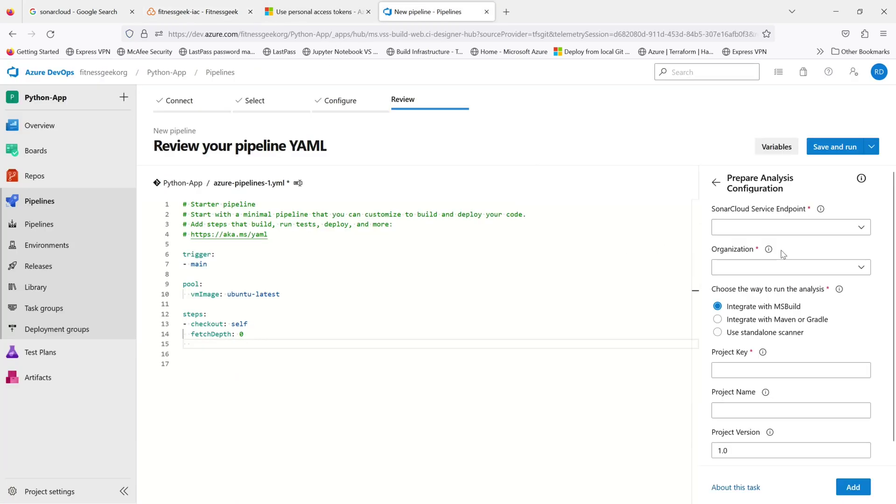
{"action": "left_click", "coordinate": [864, 235]}
{"action": "left_click", "coordinate": [790, 252]}
{"action": "left_click", "coordinate": [860, 267]}
{"action": "left_click", "coordinate": [794, 291]}
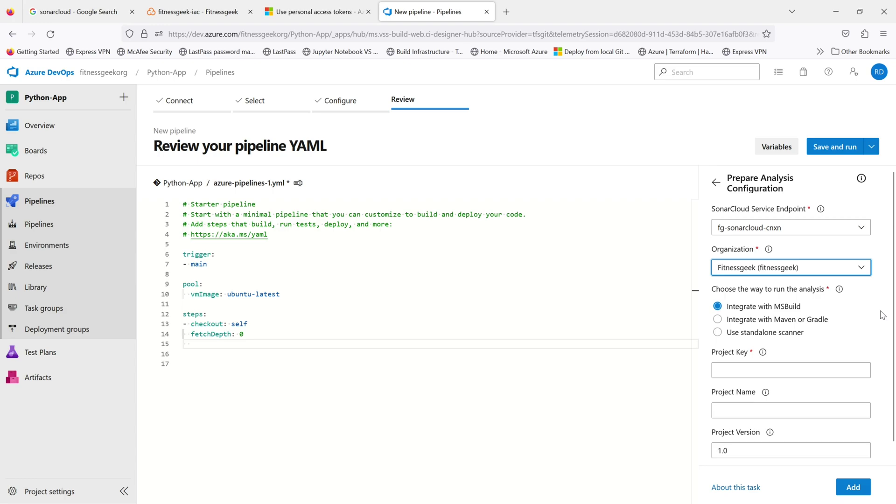
{"action": "scroll", "coordinate": [866, 322], "scroll_direction": "down", "scroll_amount": 1}
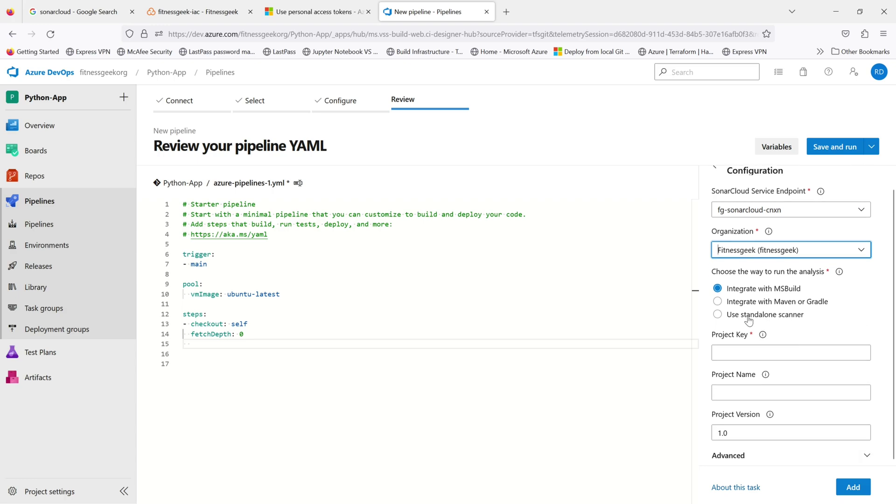
{"action": "left_click", "coordinate": [720, 315]}
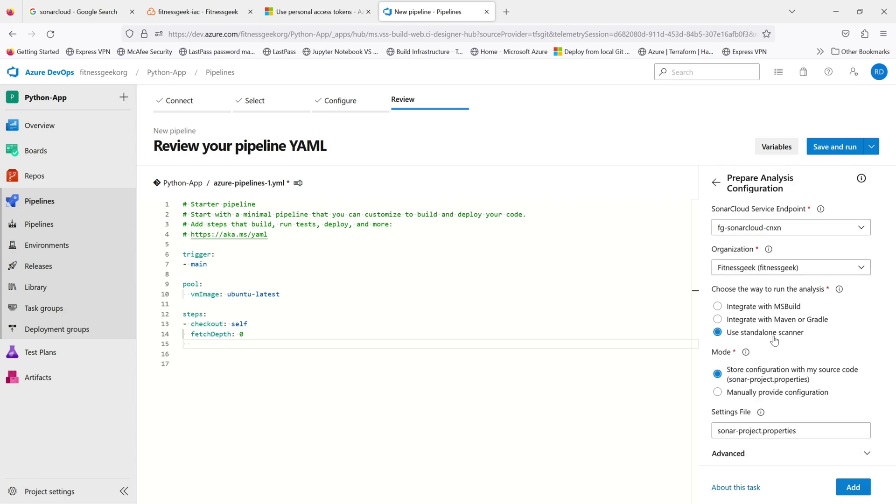
Step: Choose manual configuration and paste the project key fitnessgeekorg_fitnessgeek-iac copied from SonarCloud
{"action": "left_click", "coordinate": [200, 12]}
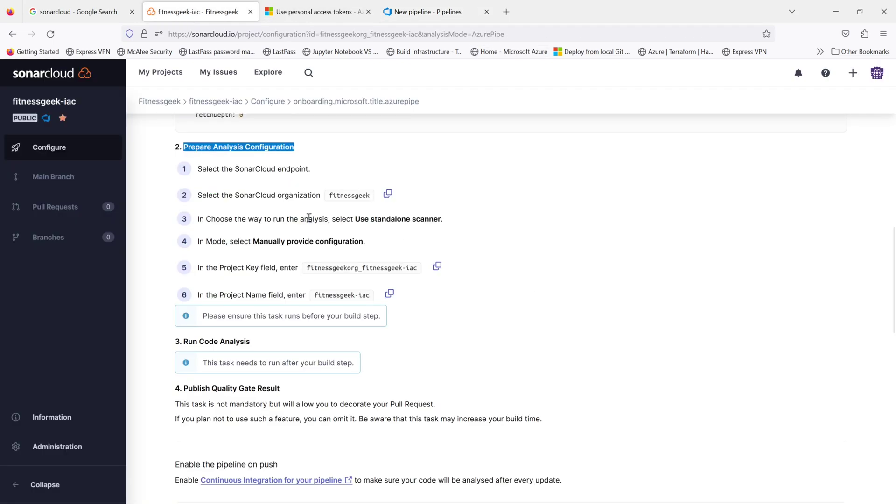
{"action": "left_click_drag", "start_coordinate": [443, 219], "coordinate": [253, 242]}
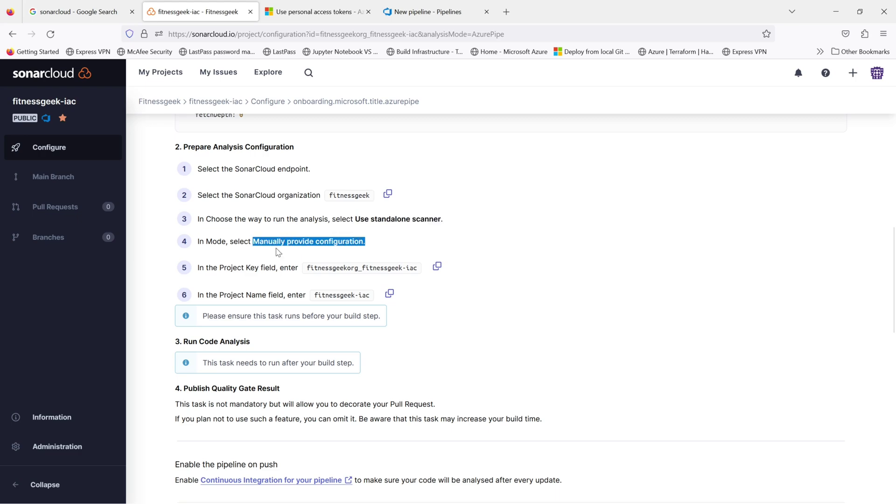
{"action": "left_click", "coordinate": [436, 267]}
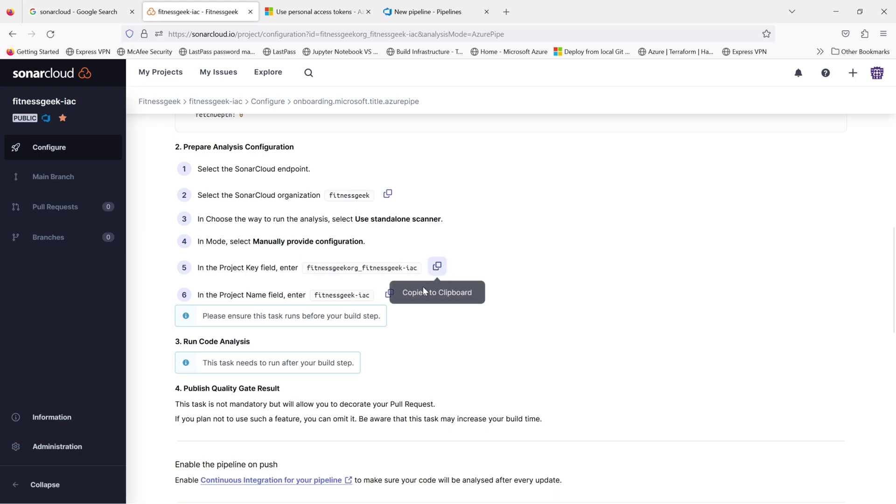
{"action": "left_click", "coordinate": [427, 14]}
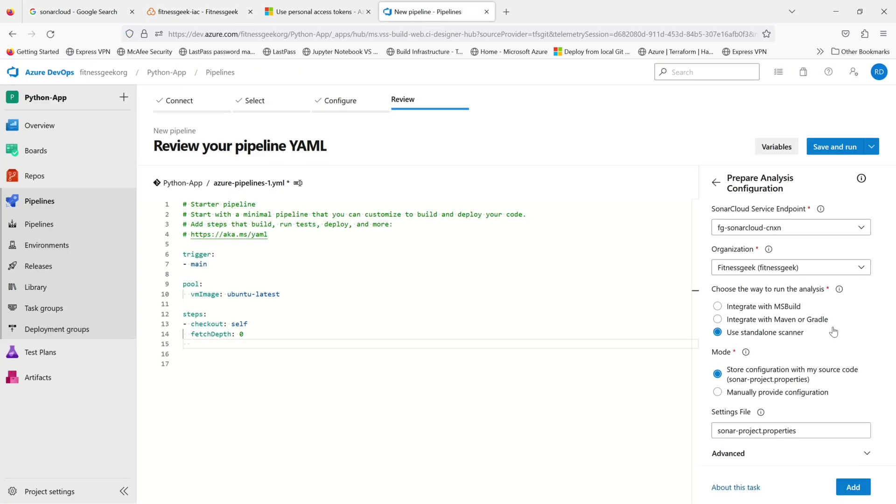
{"action": "left_click", "coordinate": [717, 392]}
{"action": "scroll", "coordinate": [847, 358], "scroll_direction": "down", "scroll_amount": 3}
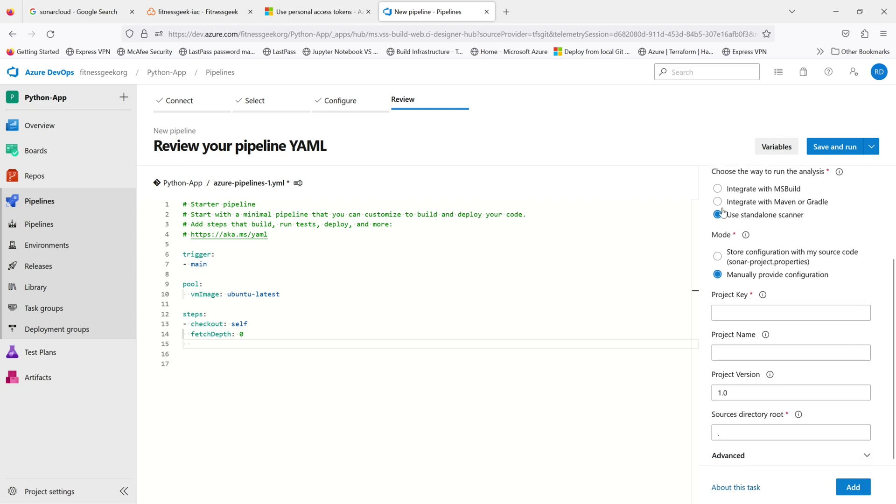
{"action": "left_click", "coordinate": [207, 7]}
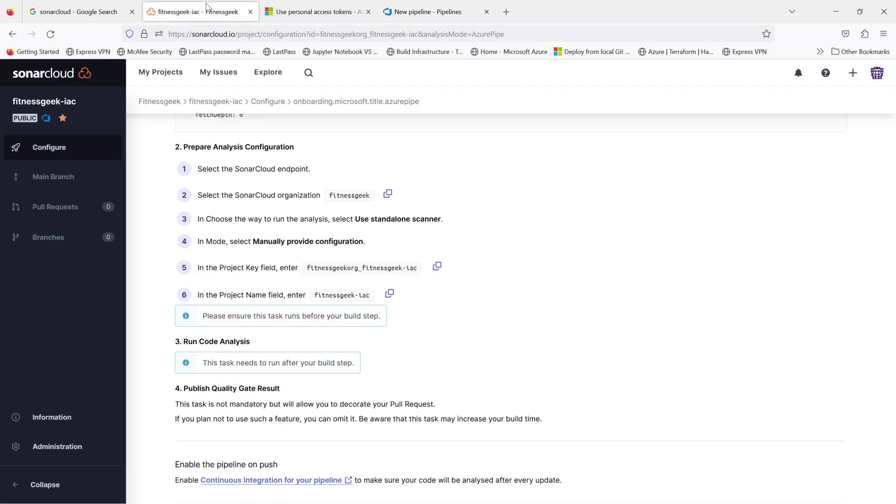
{"action": "left_click", "coordinate": [431, 13]}
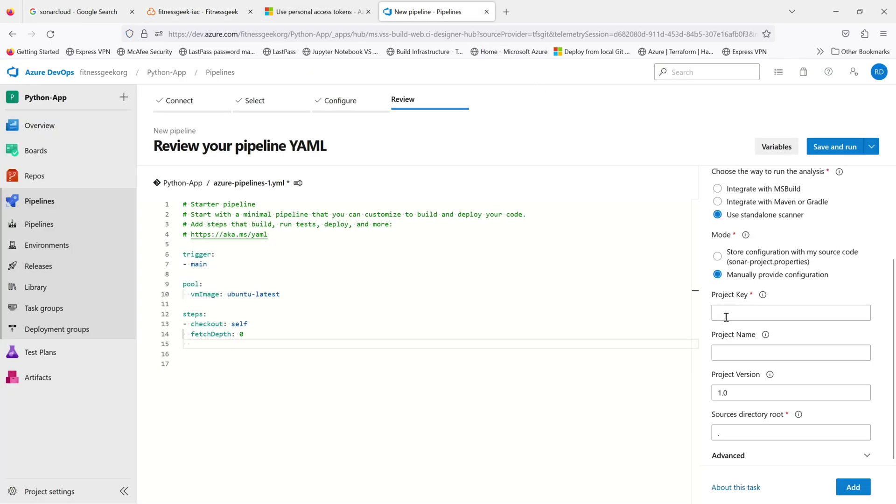
{"action": "left_click", "coordinate": [556, 492]}
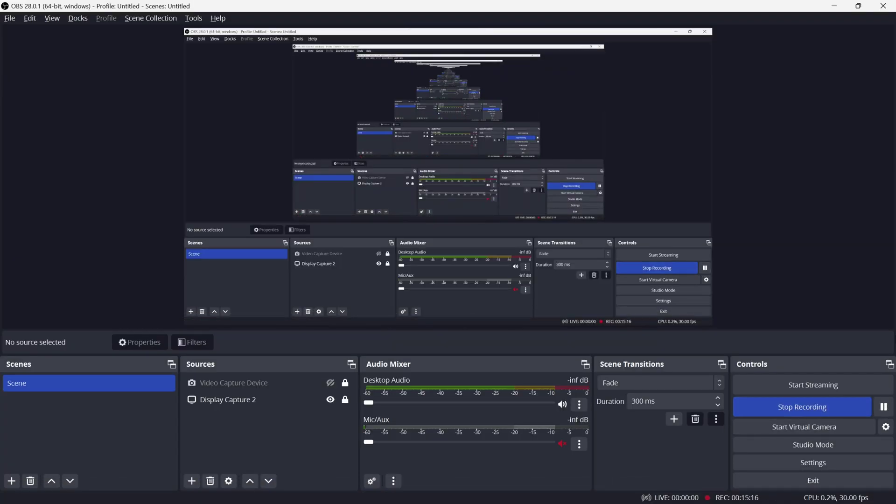
{"action": "left_click", "coordinate": [837, 8]}
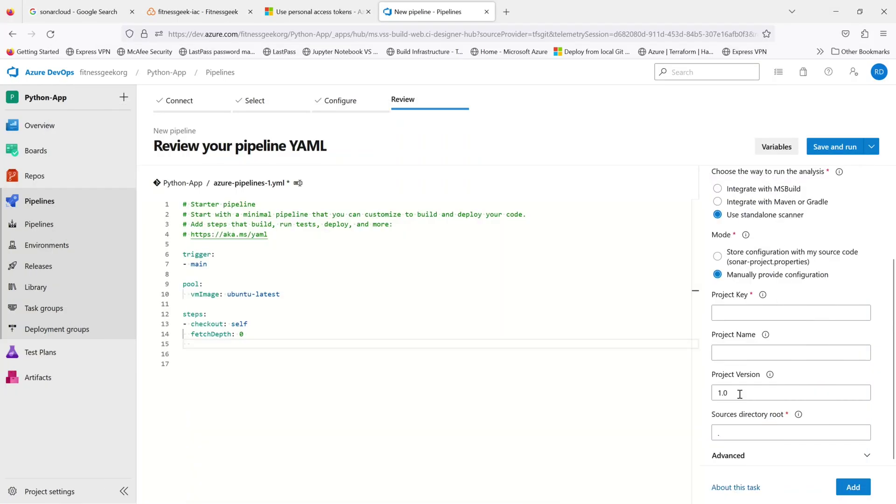
{"action": "left_click", "coordinate": [741, 310]}
{"action": "key", "text": "ctrl+v"}
Step: Paste the project name fitnessgeek-iac from SonarCloud and add the task to the YAML
{"action": "left_click", "coordinate": [750, 355]}
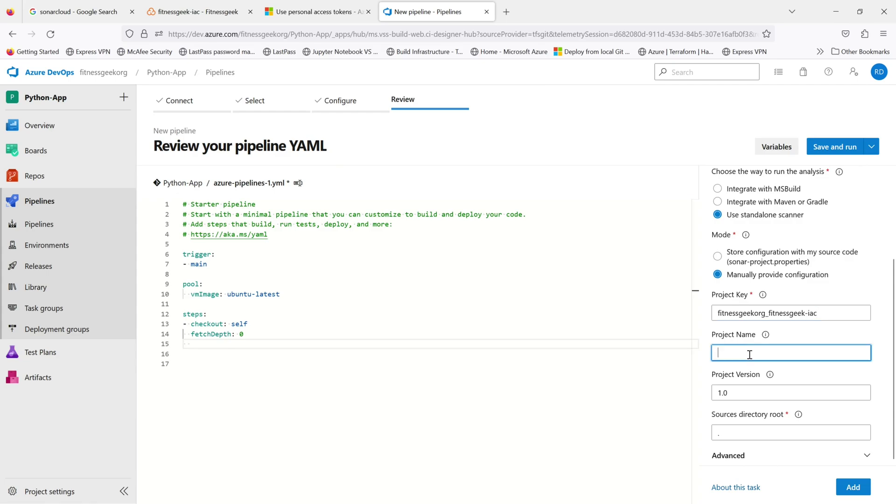
{"action": "left_click", "coordinate": [175, 7]}
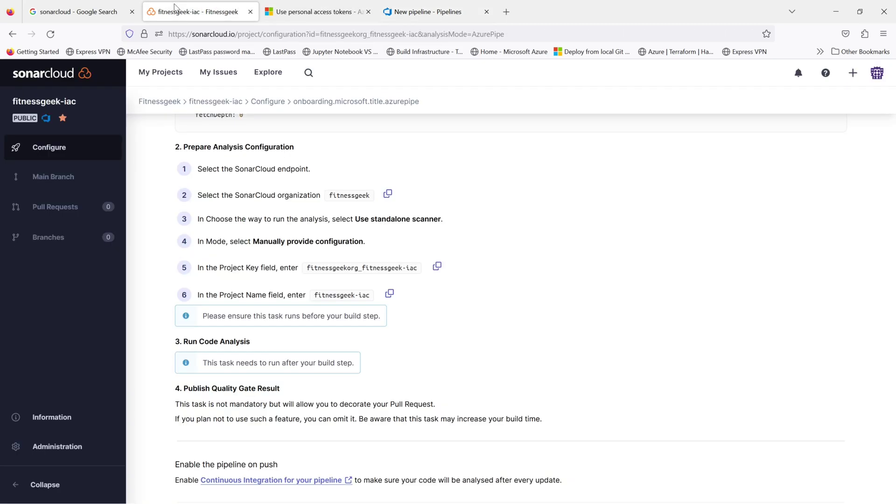
{"action": "left_click", "coordinate": [389, 294]}
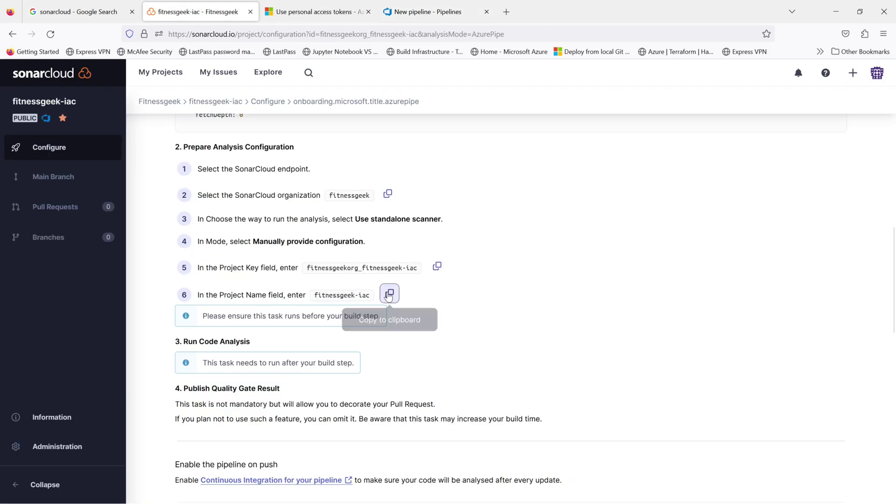
{"action": "left_click", "coordinate": [438, 16]}
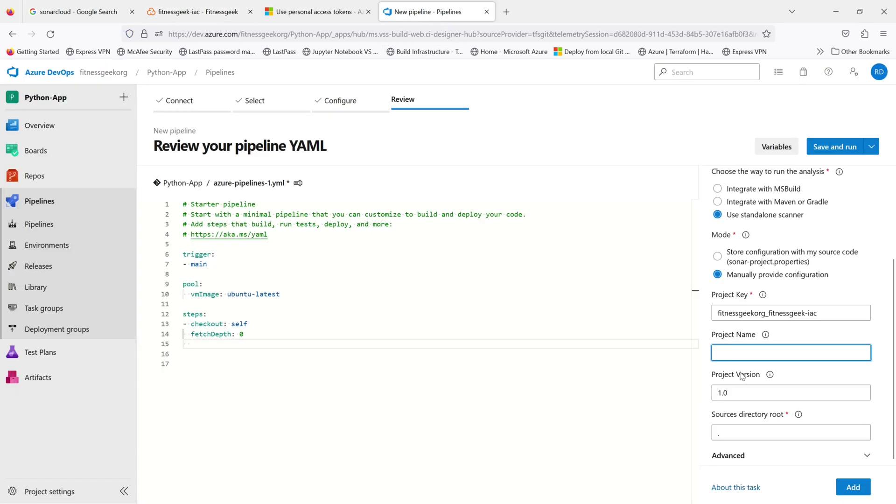
{"action": "key", "text": "ctrl+v"}
{"action": "key", "text": "ctrl+shift+Tab"}
{"action": "key", "text": "ctrl+shift+Tab"}
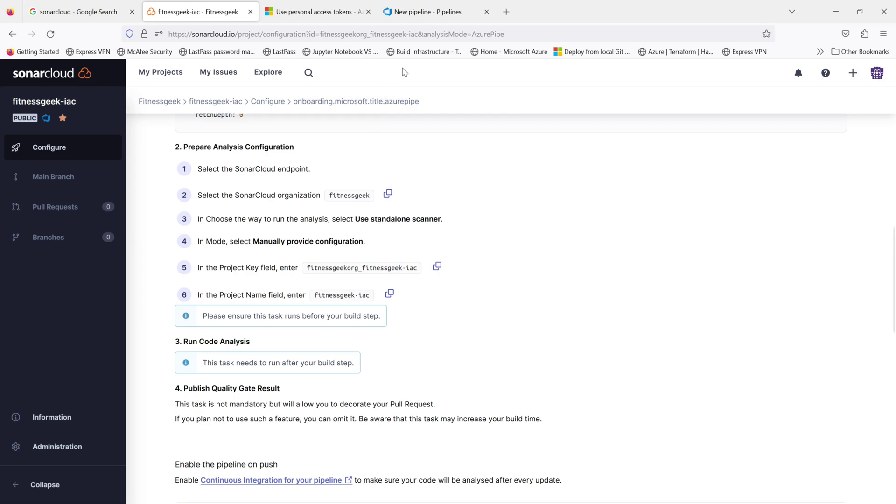
{"action": "left_click", "coordinate": [436, 14]}
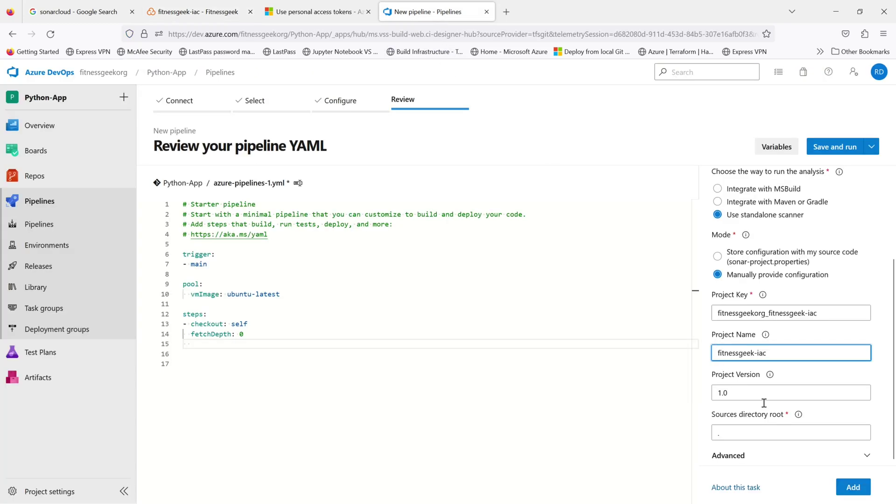
{"action": "left_click", "coordinate": [852, 485]}
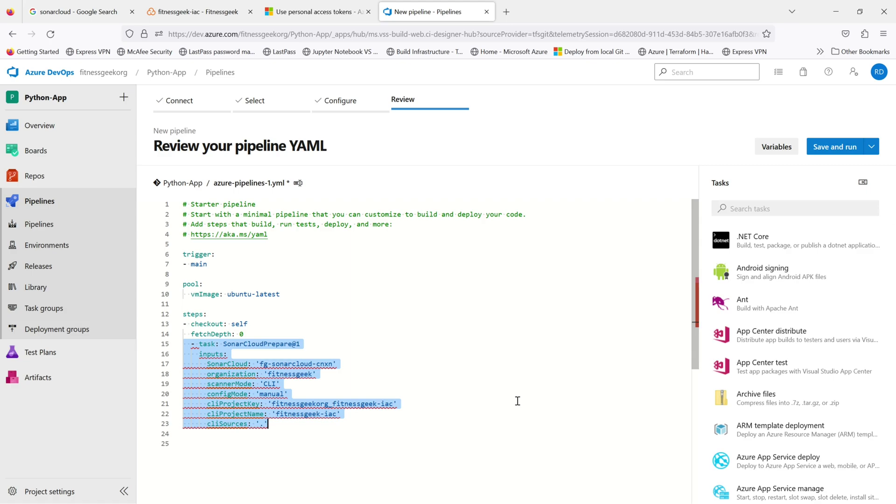
Step: Fix the inserted SonarCloudPrepare block's indentation and remove the stray cliProjectVersion line
{"action": "left_click", "coordinate": [254, 334]}
{"action": "key", "text": "ctrl+z"}
{"action": "key", "text": "Return"}
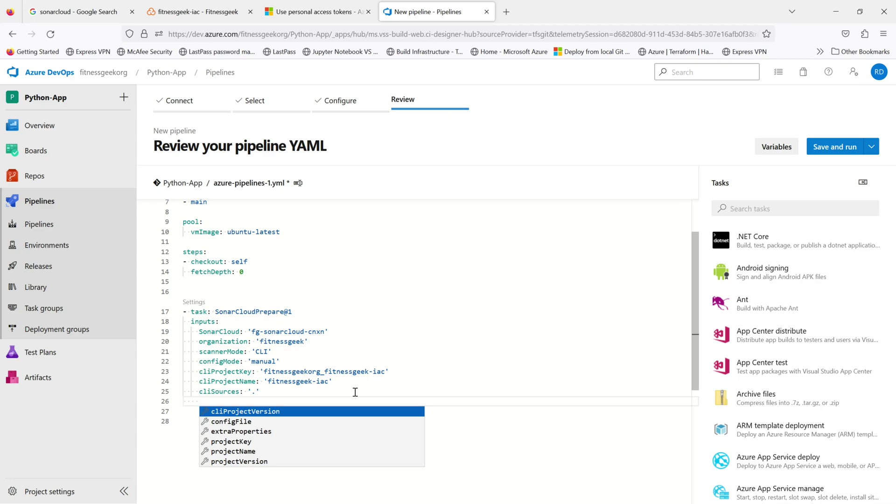
{"action": "key", "text": "Return"}
{"action": "key", "text": "Return"}
{"action": "key", "text": "Escape"}
{"action": "key", "text": "BackSpace"}
{"action": "key", "text": "BackSpace"}
{"action": "key", "text": "BackSpace"}
{"action": "key", "text": "BackSpace"}
{"action": "key", "text": "BackSpace"}
{"action": "key", "text": "BackSpace"}
{"action": "key", "text": "BackSpace"}
{"action": "key", "text": "BackSpace"}
{"action": "key", "text": "BackSpace"}
{"action": "key", "text": "BackSpace"}
{"action": "key", "text": "BackSpace"}
{"action": "key", "text": "BackSpace"}
{"action": "key", "text": "BackSpace"}
{"action": "key", "text": "BackSpace"}
{"action": "key", "text": "BackSpace"}
{"action": "key", "text": "BackSpace"}
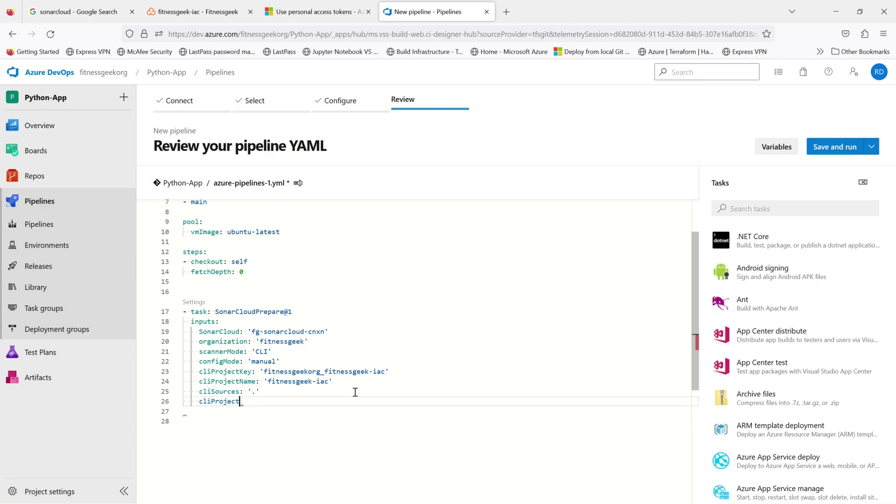
{"action": "key", "text": "BackSpace"}
{"action": "key", "text": "BackSpace"}
{"action": "key", "text": "BackSpace"}
{"action": "key", "text": "BackSpace"}
{"action": "key", "text": "BackSpace"}
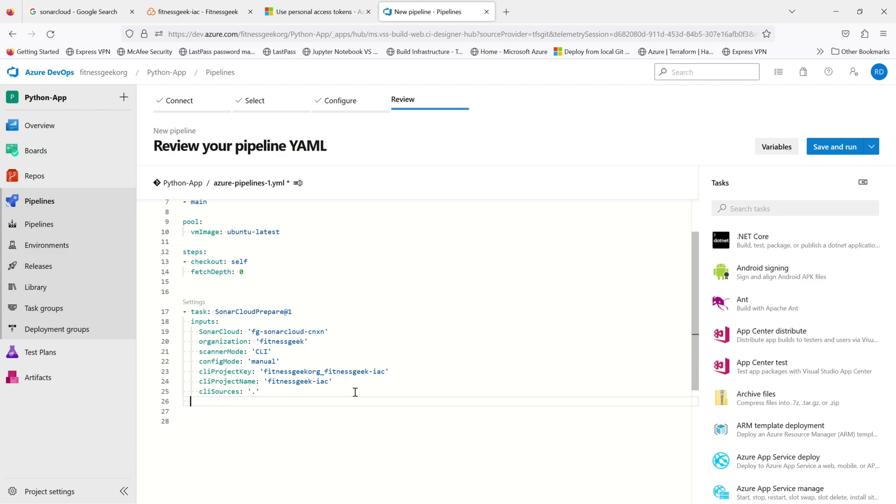
Step: Insert a SonarCloudAnalyze@1 (Run Code Analysis) task after the SonarCloud prepare step
{"action": "key", "text": "Return"}
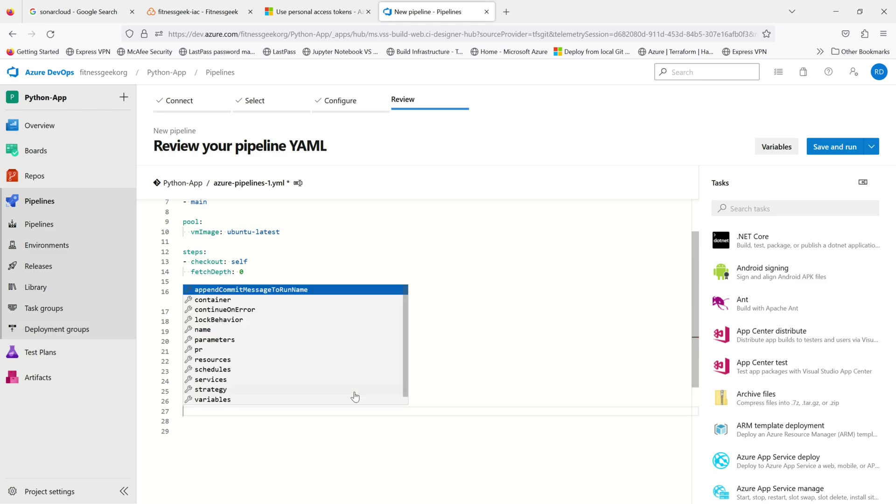
{"action": "left_click", "coordinate": [326, 439]}
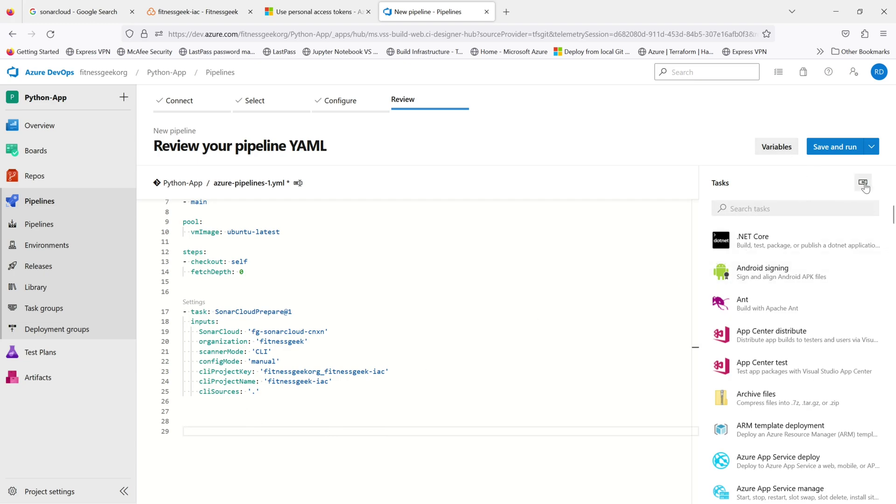
{"action": "left_click", "coordinate": [830, 209]}
{"action": "type", "text": "son"}
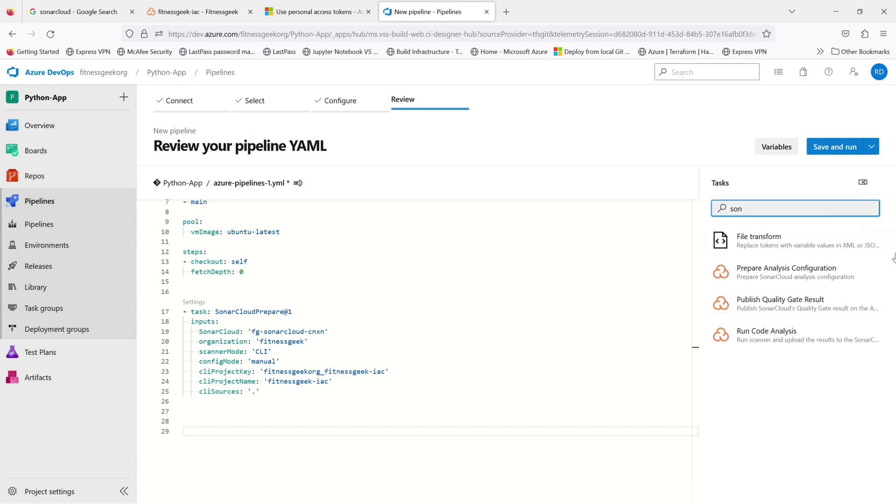
{"action": "left_click", "coordinate": [783, 337]}
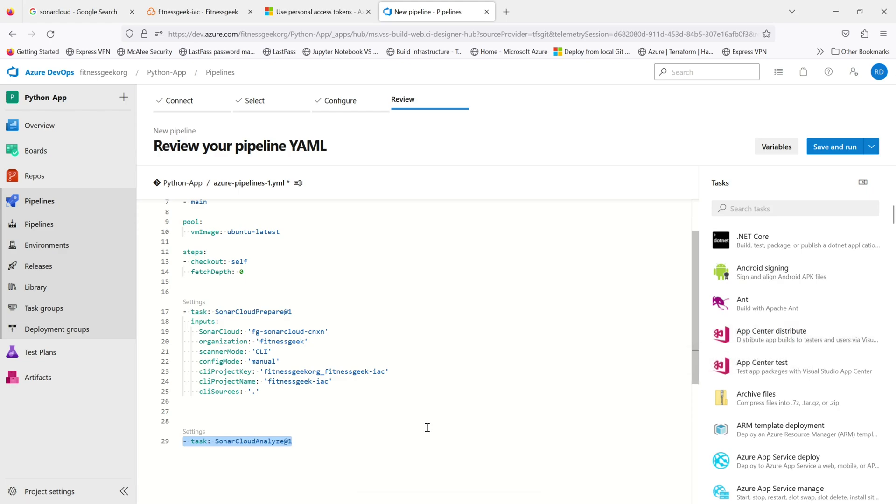
{"action": "key", "text": "Return"}
{"action": "key", "text": "ctrl+space"}
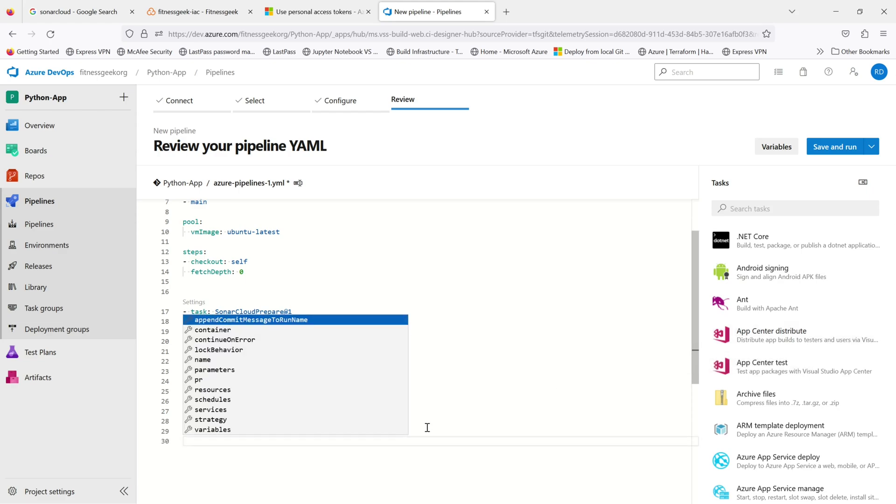
{"action": "key", "text": "Return"}
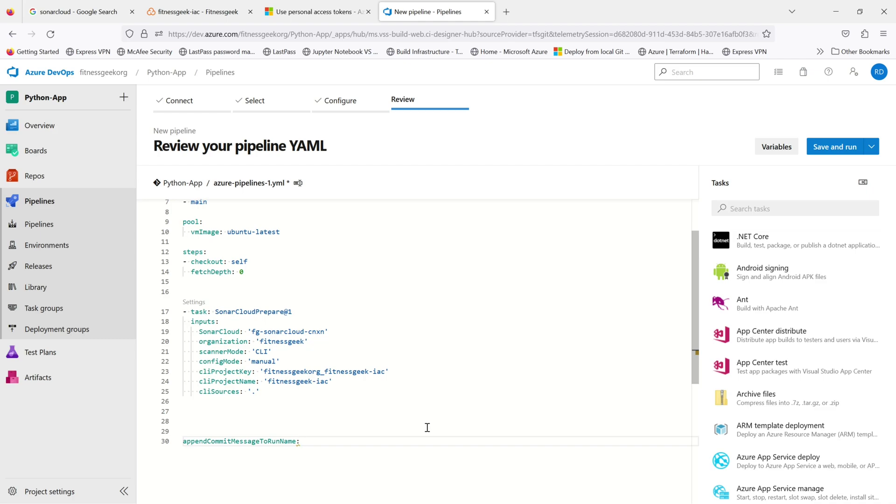
{"action": "key", "text": "ctrl+z"}
{"action": "key", "text": "ctrl+z"}
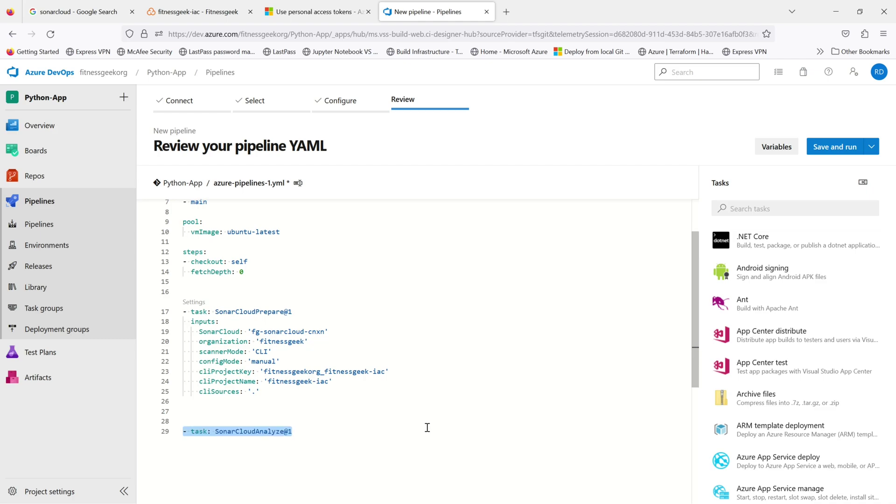
{"action": "left_click", "coordinate": [426, 428]}
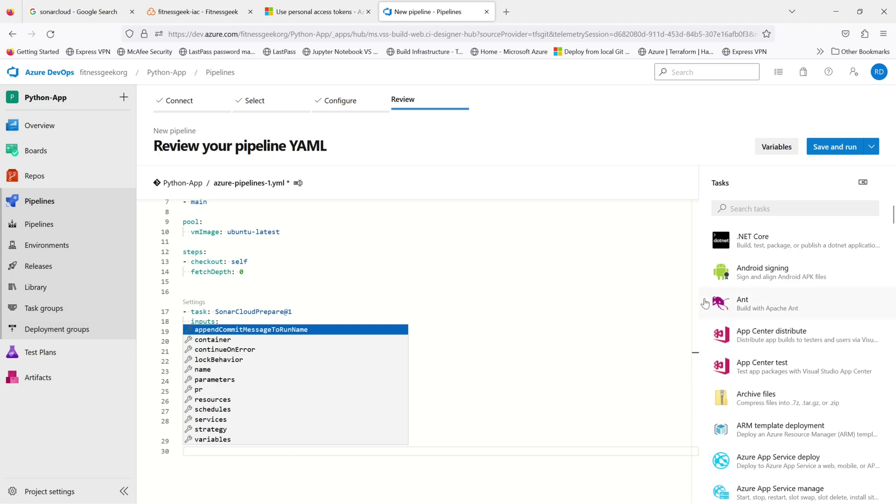
Step: Add a SonarCloudPublish@1 quality-gate task with a 300-second polling timeout
{"action": "left_click", "coordinate": [748, 209]}
{"action": "type", "text": "sonar"}
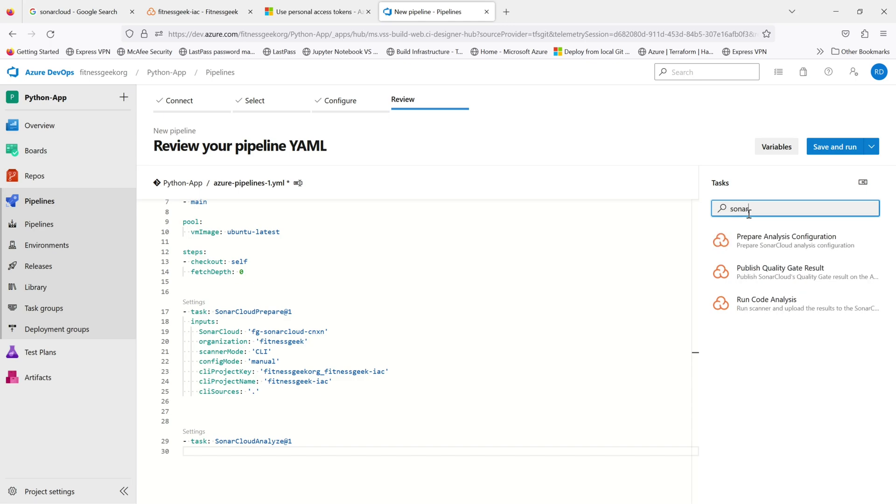
{"action": "left_click", "coordinate": [781, 279]}
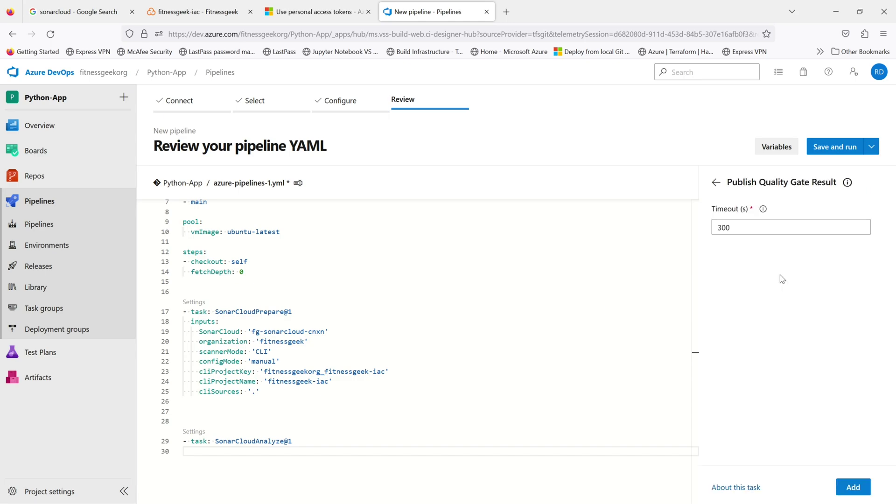
{"action": "left_click", "coordinate": [848, 491]}
{"action": "left_click", "coordinate": [426, 379]}
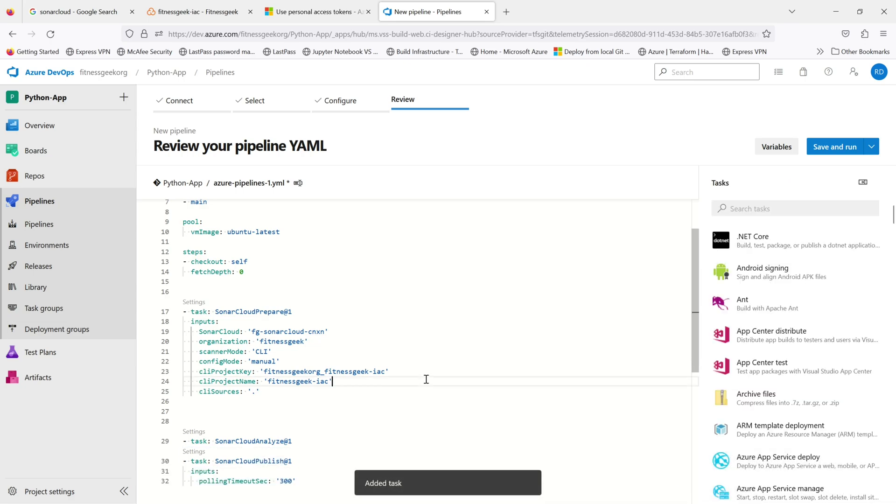
{"action": "left_click", "coordinate": [200, 11]}
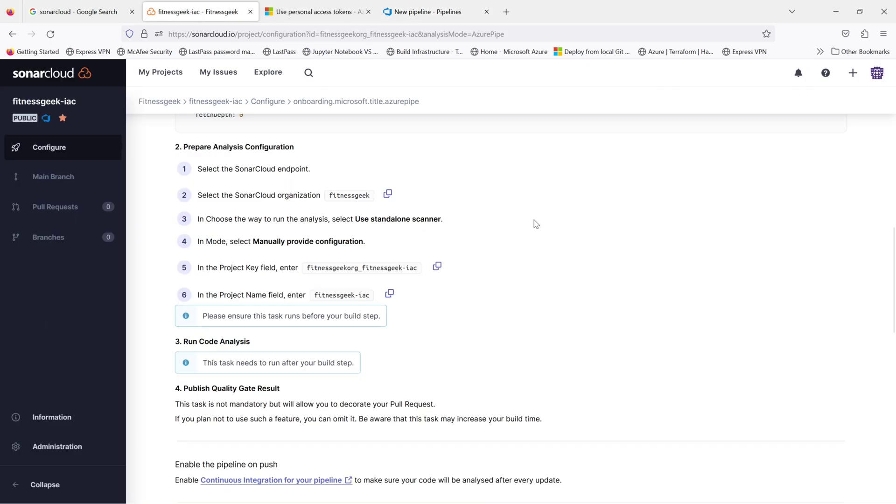
Step: Read SonarCloud step 4's optional quality-gate note, then choose Save and run for azure-pipelines-1.yml
{"action": "scroll", "coordinate": [534, 220], "scroll_direction": "down", "scroll_amount": 3}
{"action": "left_click_drag", "start_coordinate": [541, 309], "coordinate": [175, 294]}
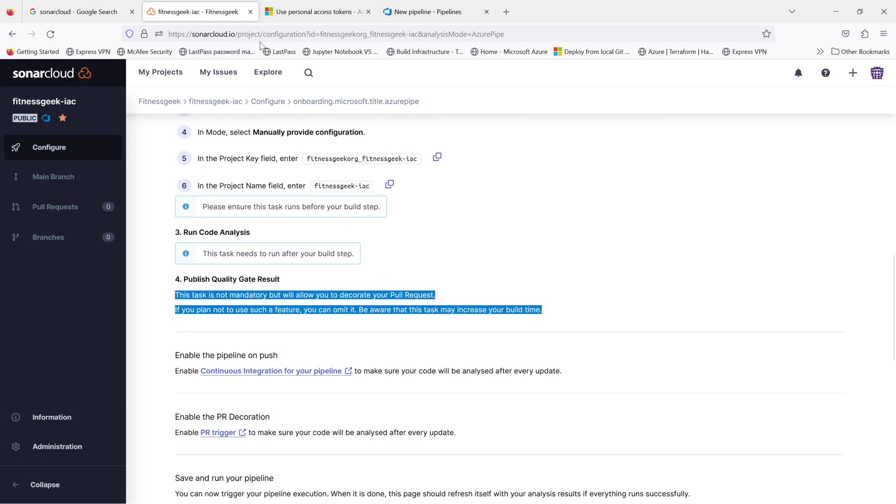
{"action": "left_click", "coordinate": [405, 12]}
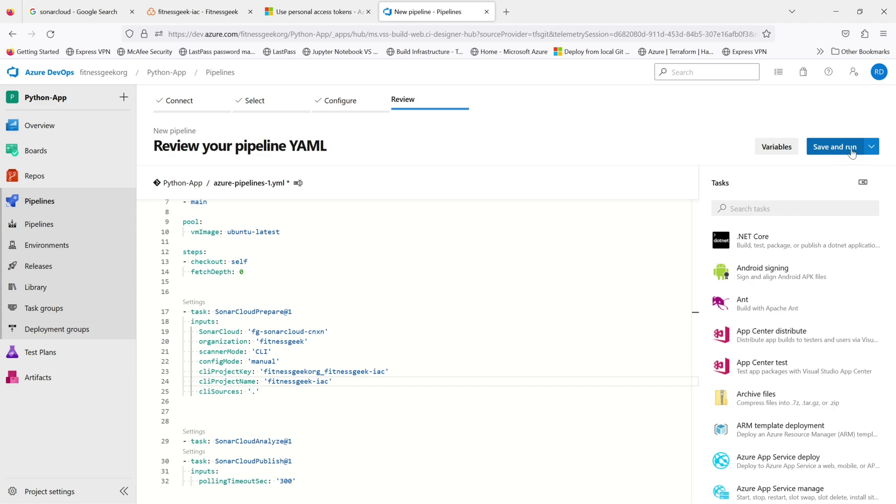
{"action": "left_click", "coordinate": [823, 150]}
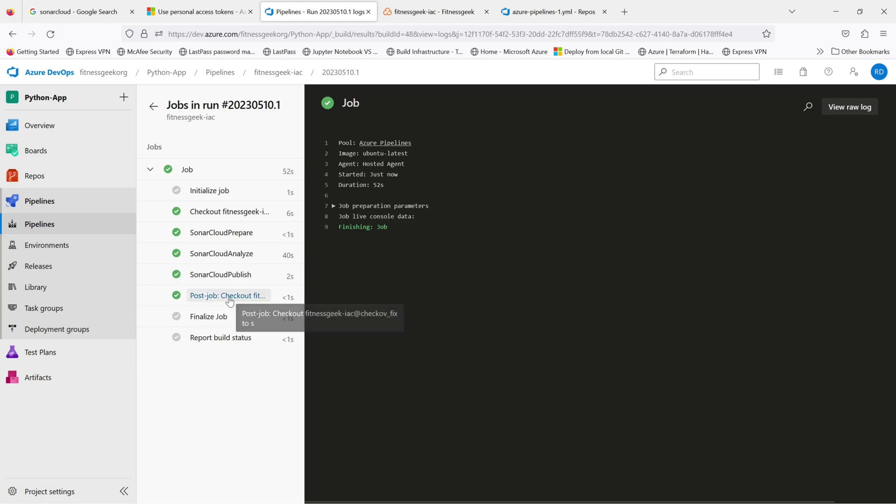
Step: View the SonarCloudPublish step log of run 20230510.1, then go to Repos
{"action": "left_click", "coordinate": [269, 300]}
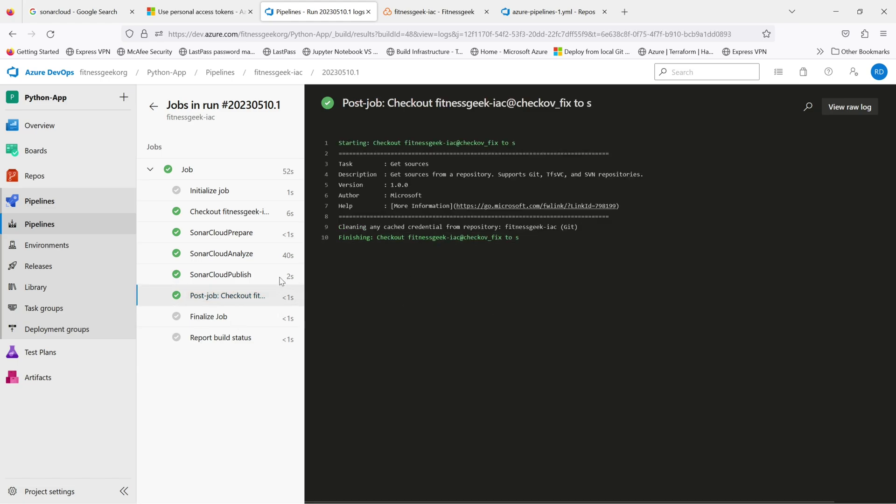
{"action": "left_click", "coordinate": [247, 276]}
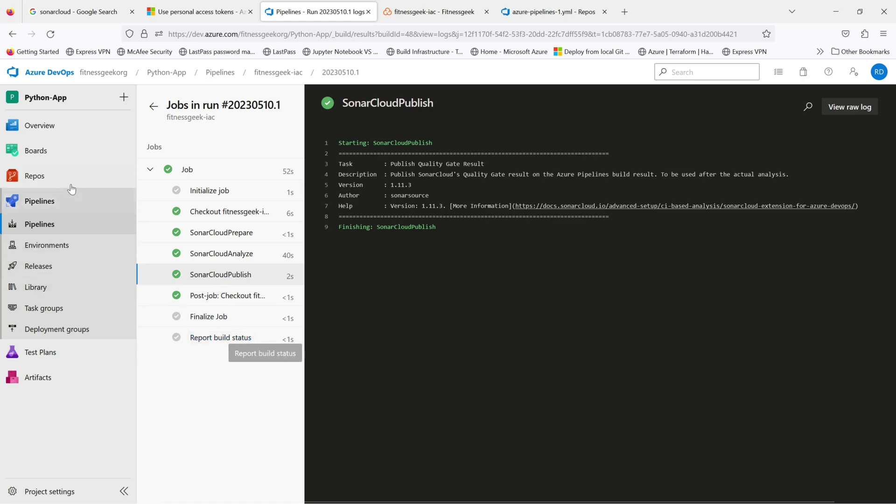
{"action": "mouse_move", "coordinate": [38, 182]}
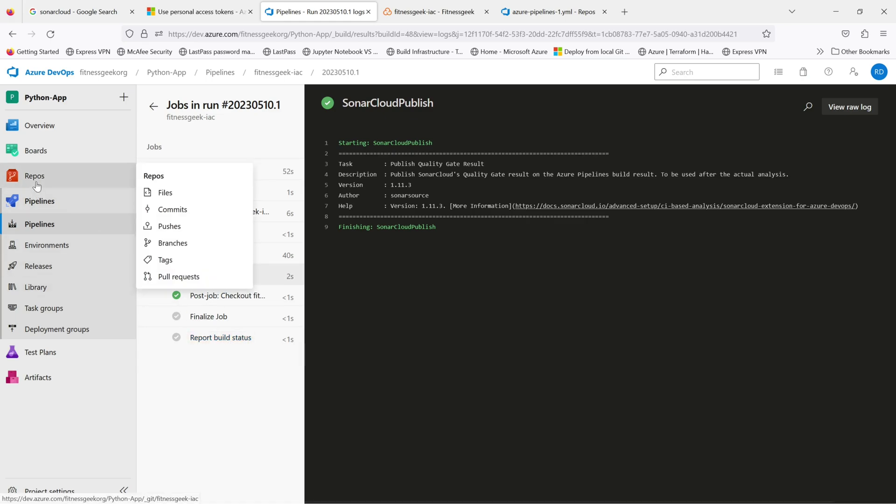
{"action": "left_click", "coordinate": [37, 183]}
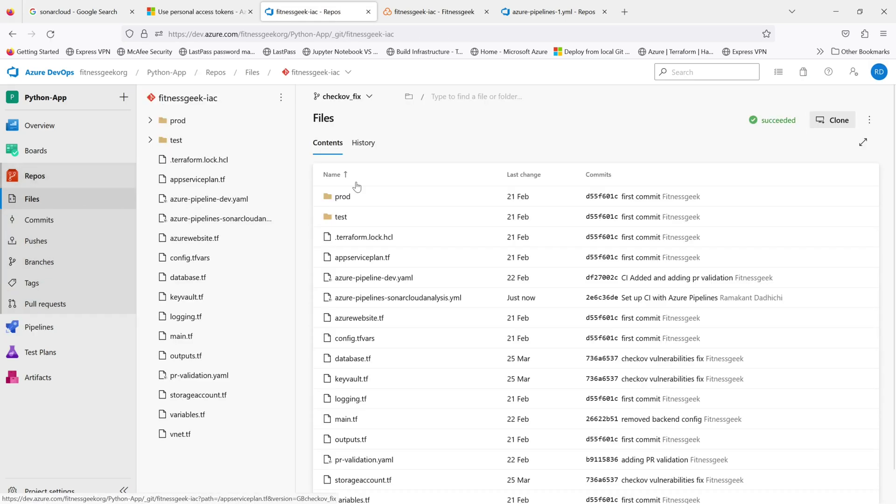
Step: Switch the fitnessgeek-iac file view from checkov_fix to main and open its empty Pull requests page
{"action": "left_click", "coordinate": [376, 98]}
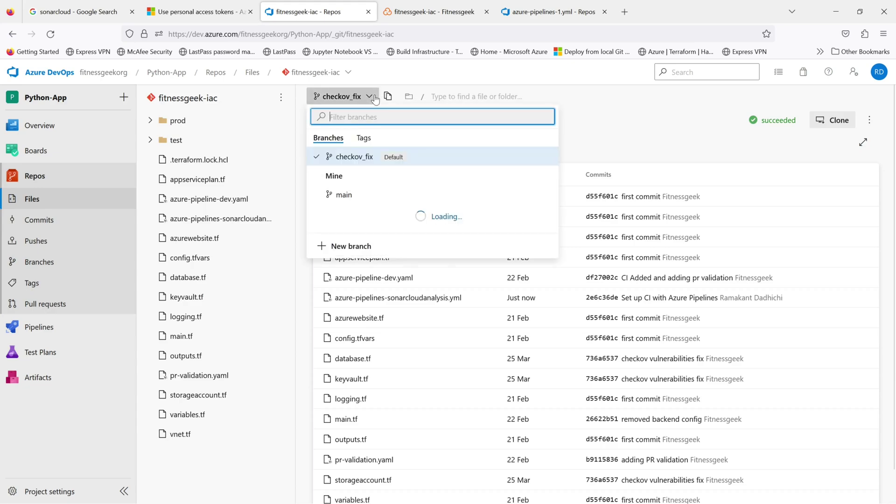
{"action": "left_click", "coordinate": [341, 195]}
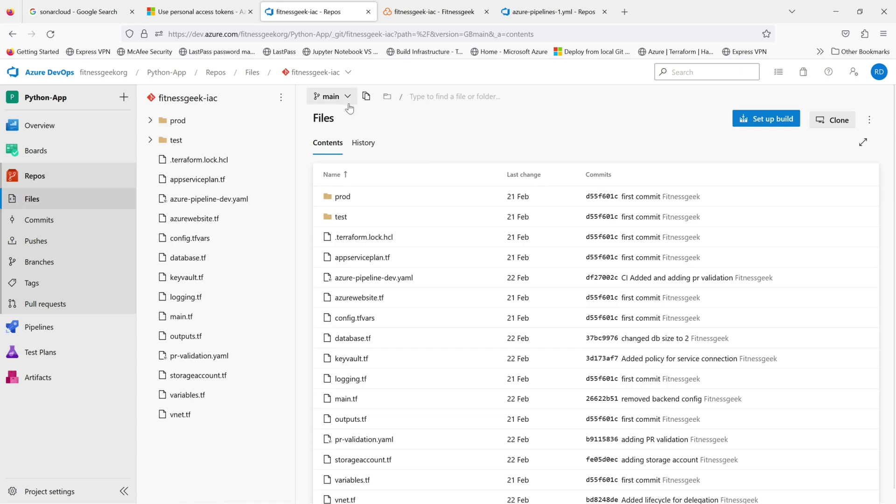
{"action": "left_click", "coordinate": [51, 311]}
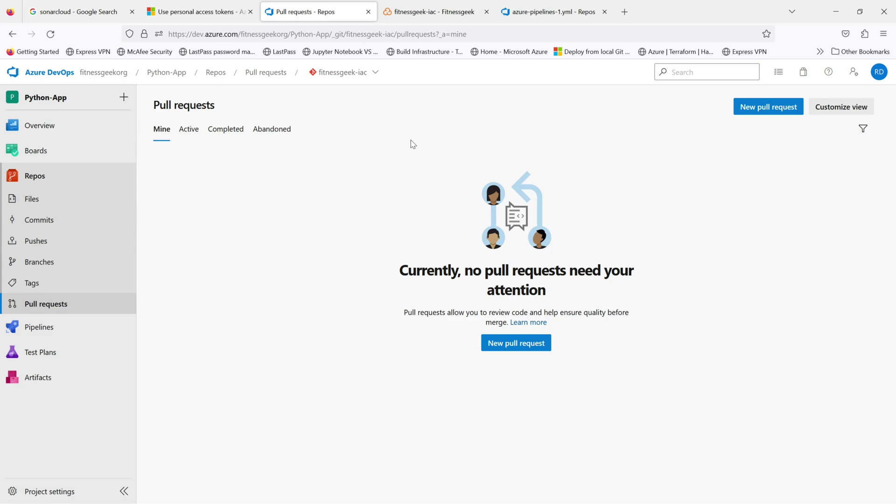
Step: Start a new pull request merging checkov_fix into main and show its changed files
{"action": "left_click", "coordinate": [765, 111]}
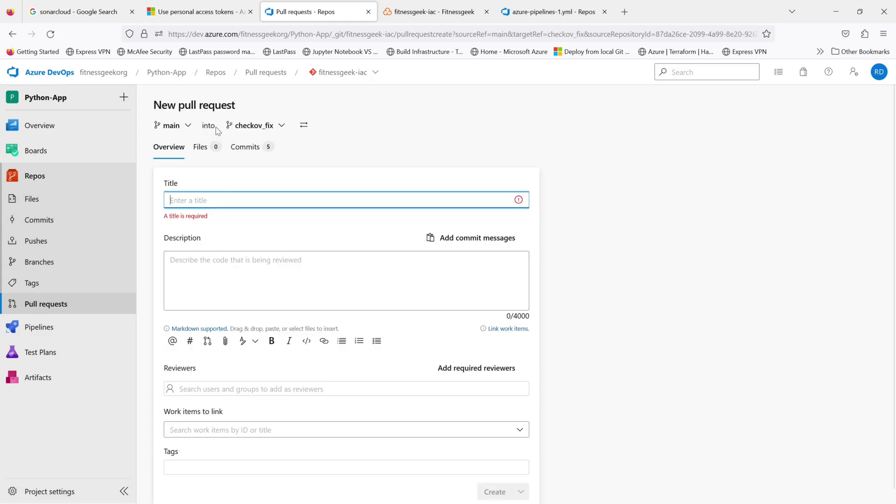
{"action": "left_click", "coordinate": [303, 126]}
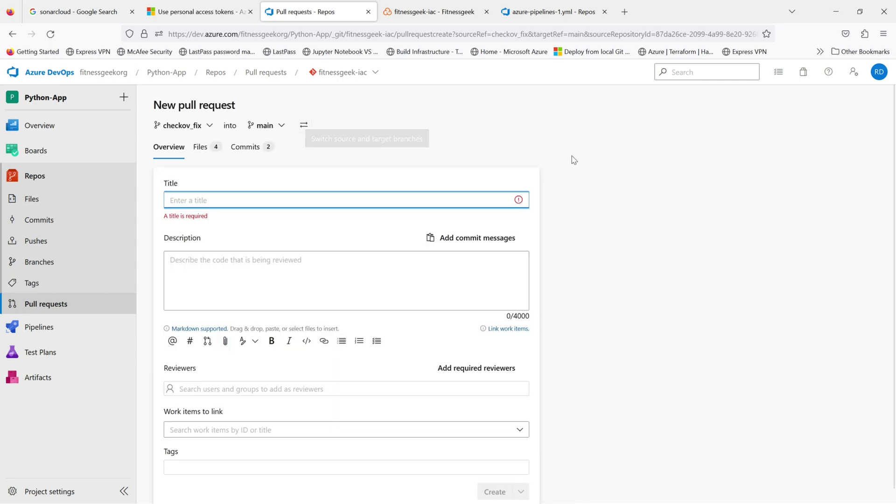
{"action": "left_click", "coordinate": [209, 149]}
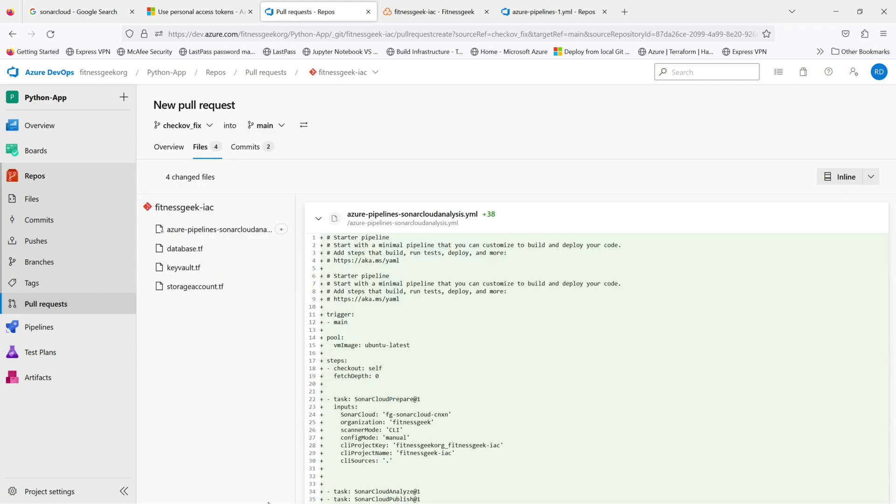
Step: Review the pipeline YAML and database.tf diffs among the four changed files
{"action": "left_click", "coordinate": [228, 233]}
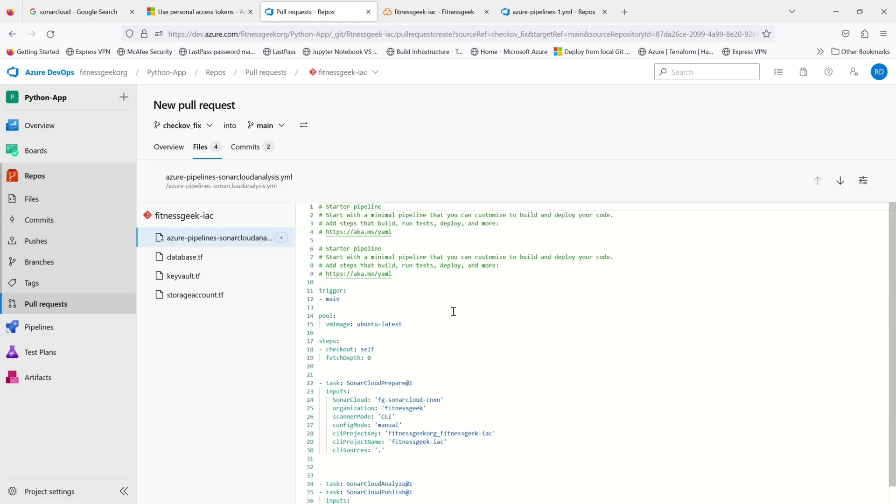
{"action": "scroll", "coordinate": [568, 405], "scroll_direction": "down", "scroll_amount": 1}
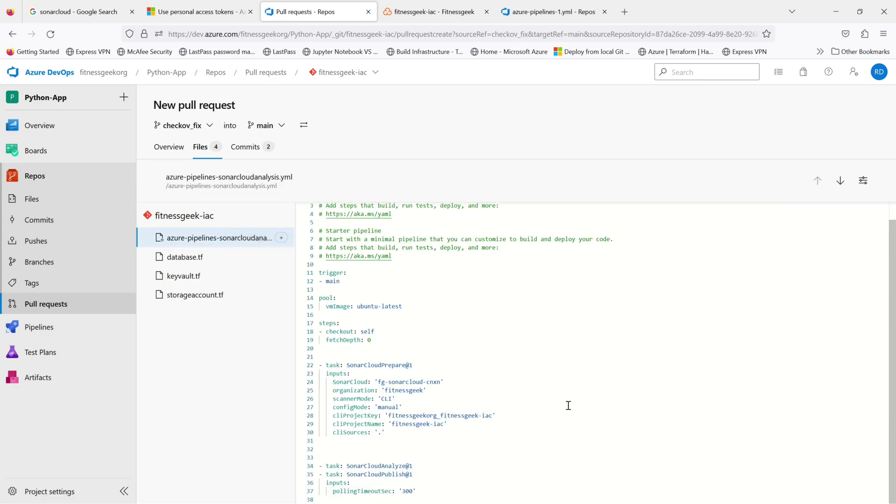
{"action": "scroll", "coordinate": [568, 405], "scroll_direction": "up", "scroll_amount": 1}
{"action": "scroll", "coordinate": [568, 406], "scroll_direction": "down", "scroll_amount": 1}
{"action": "left_click", "coordinate": [186, 261]}
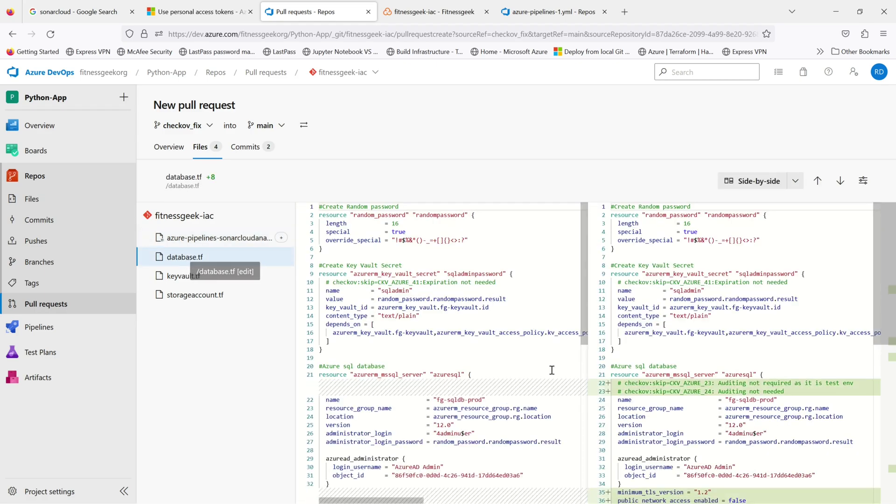
{"action": "scroll", "coordinate": [559, 387], "scroll_direction": "down", "scroll_amount": 5}
{"action": "scroll", "coordinate": [561, 389], "scroll_direction": "down", "scroll_amount": 1}
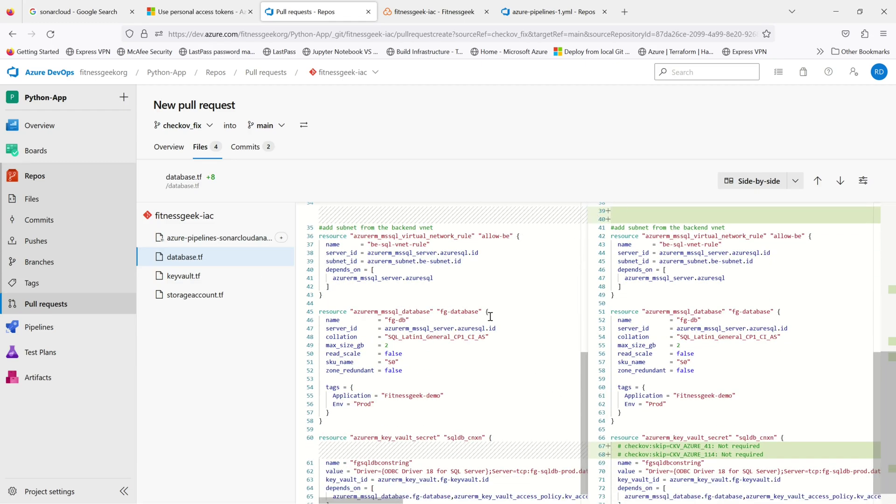
{"action": "scroll", "coordinate": [487, 317], "scroll_direction": "up", "scroll_amount": 5}
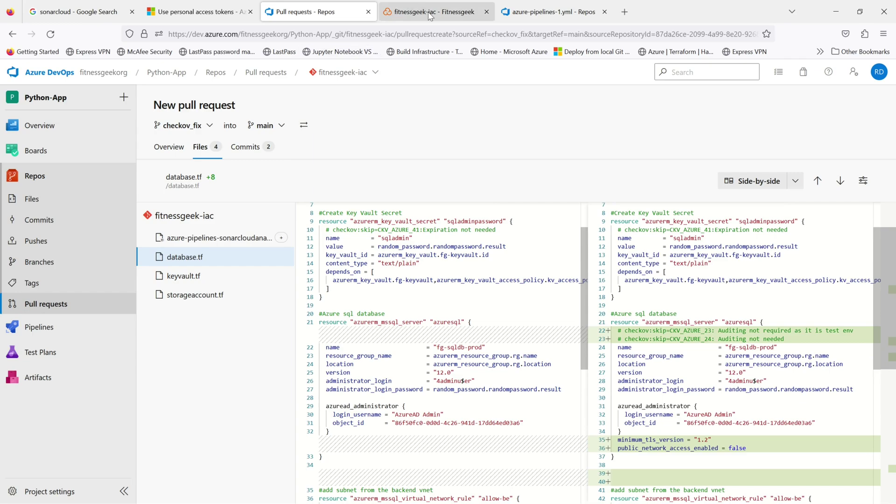
{"action": "left_click", "coordinate": [425, 11]}
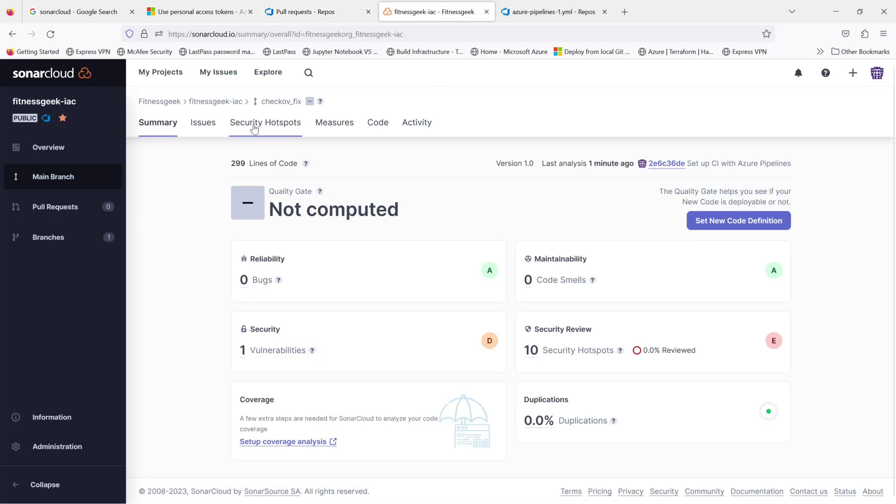
Step: Open fitnessgeek-iac's branch analysis and list its issues: one critical min_tls_version vulnerability in azurewebsite.tf
{"action": "left_click", "coordinate": [176, 74]}
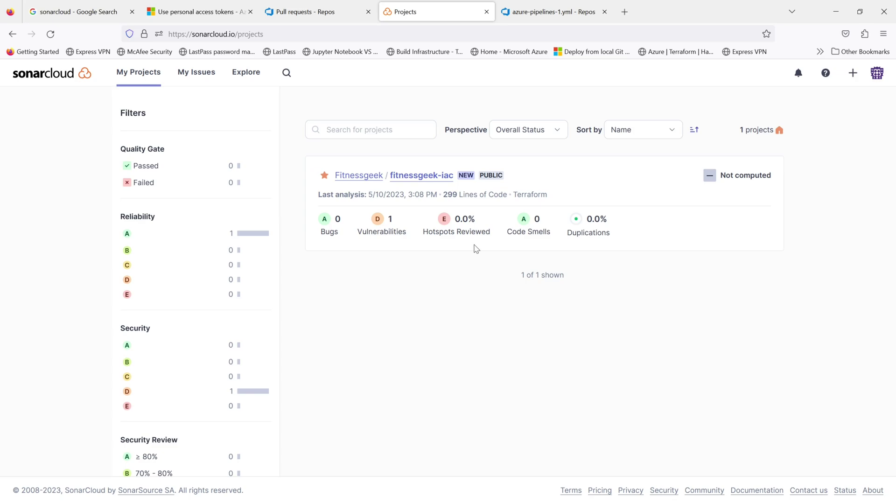
{"action": "left_click", "coordinate": [438, 178]}
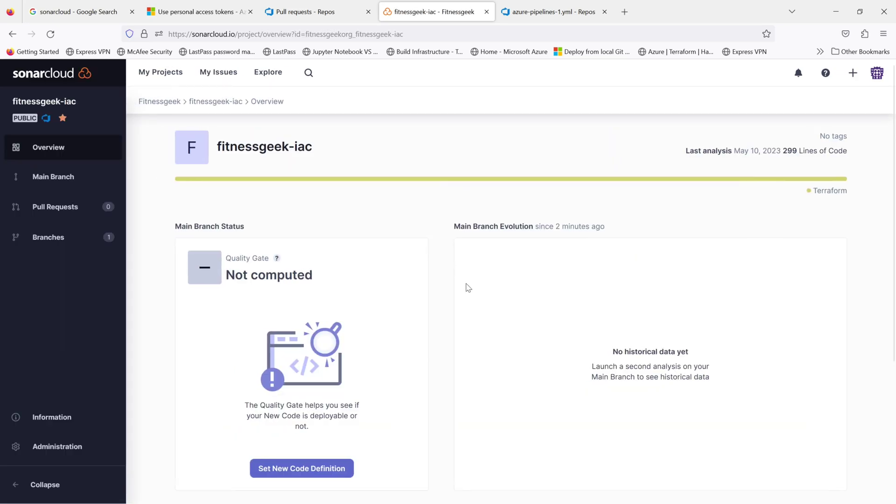
{"action": "scroll", "coordinate": [466, 286], "scroll_direction": "down", "scroll_amount": 4}
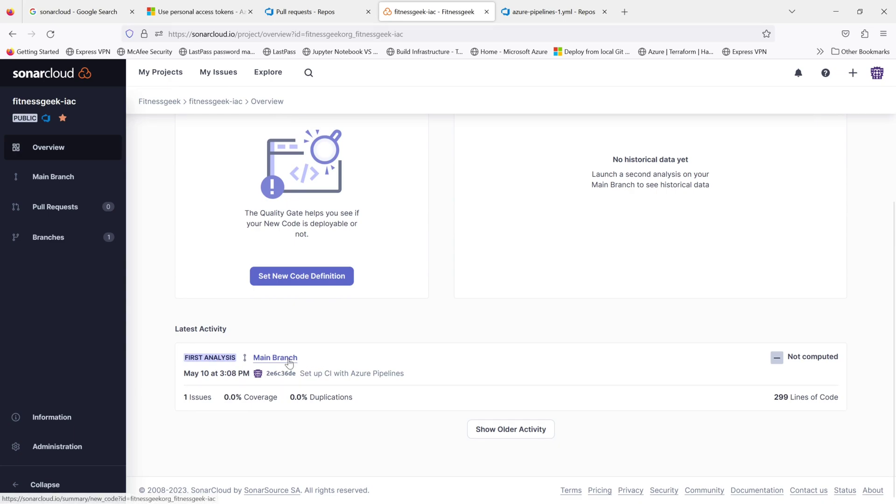
{"action": "left_click", "coordinate": [276, 357]}
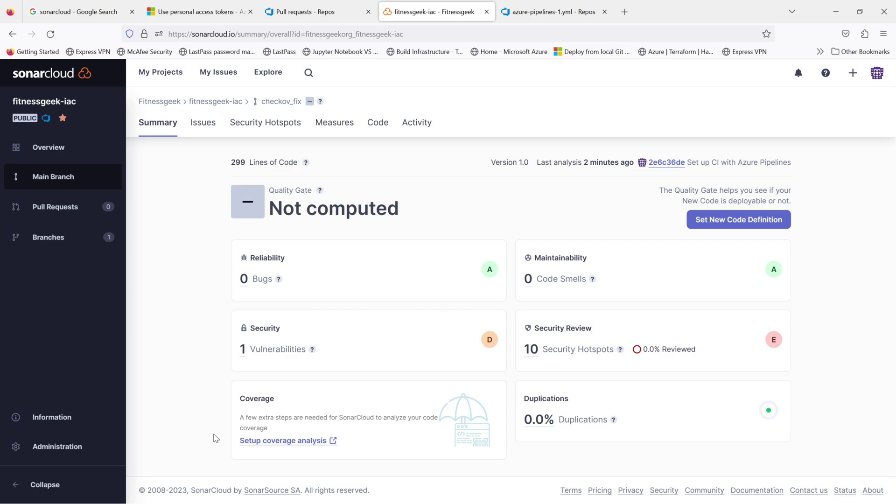
{"action": "mouse_move", "coordinate": [306, 164]}
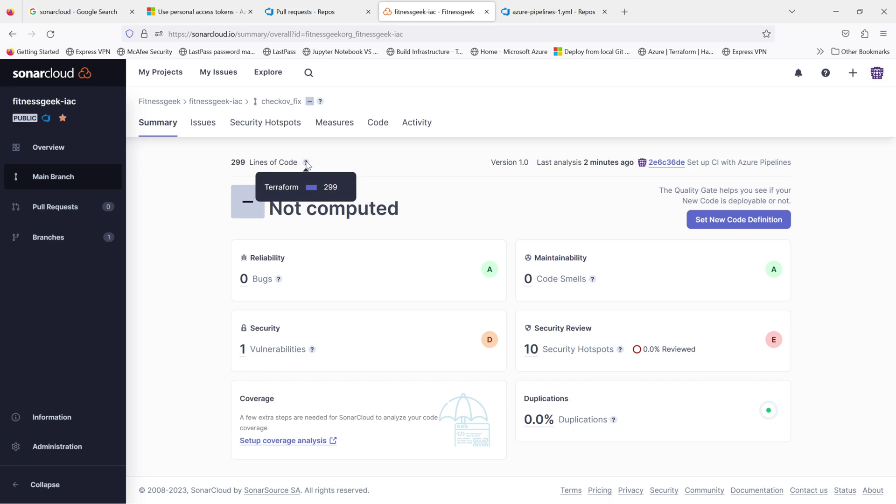
{"action": "left_click", "coordinate": [205, 125]}
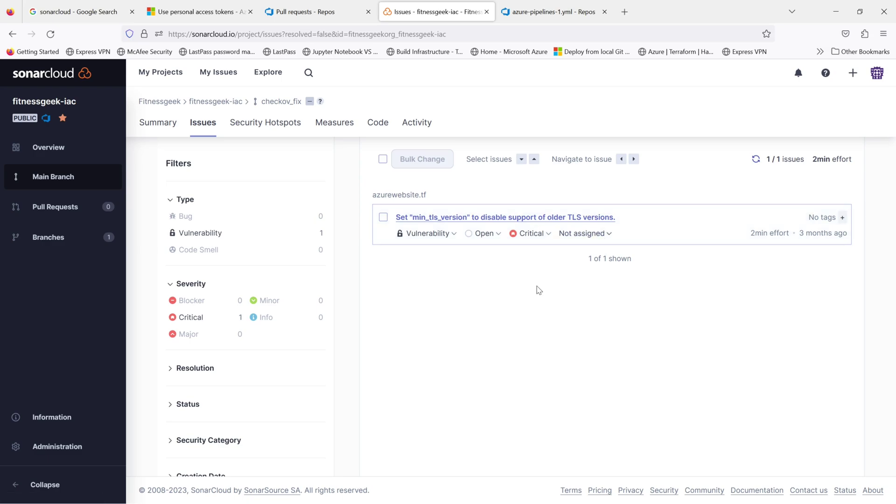
Step: Inspect the ten security hotspots with expanded code lines, then return to the checkov_fix Summary
{"action": "scroll", "coordinate": [292, 394], "scroll_direction": "down", "scroll_amount": 3}
{"action": "scroll", "coordinate": [292, 395], "scroll_direction": "down", "scroll_amount": 3}
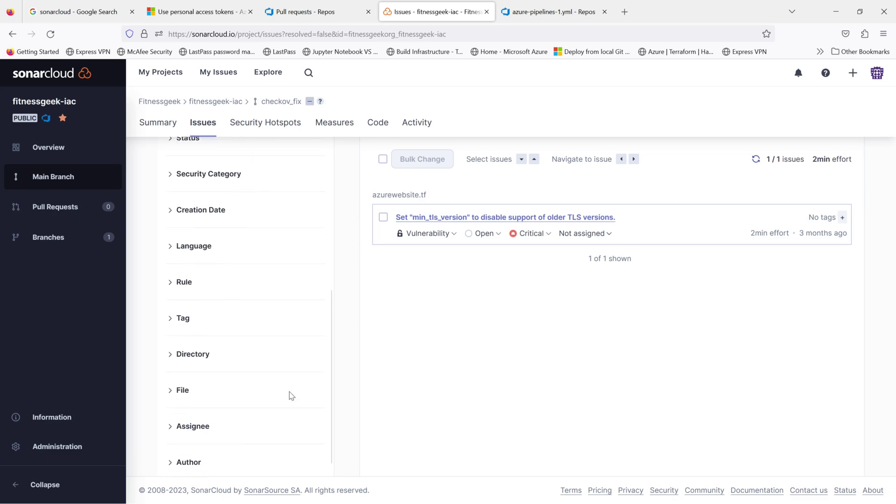
{"action": "scroll", "coordinate": [291, 395], "scroll_direction": "up", "scroll_amount": 6}
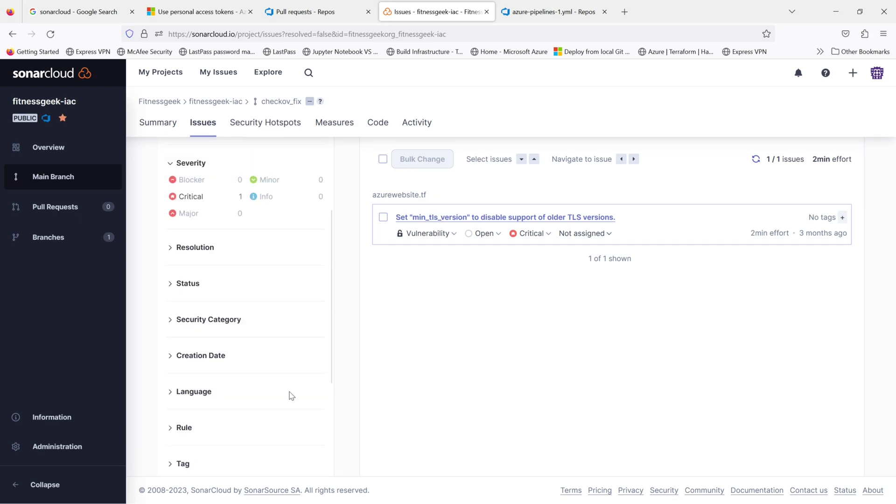
{"action": "left_click", "coordinate": [269, 127]}
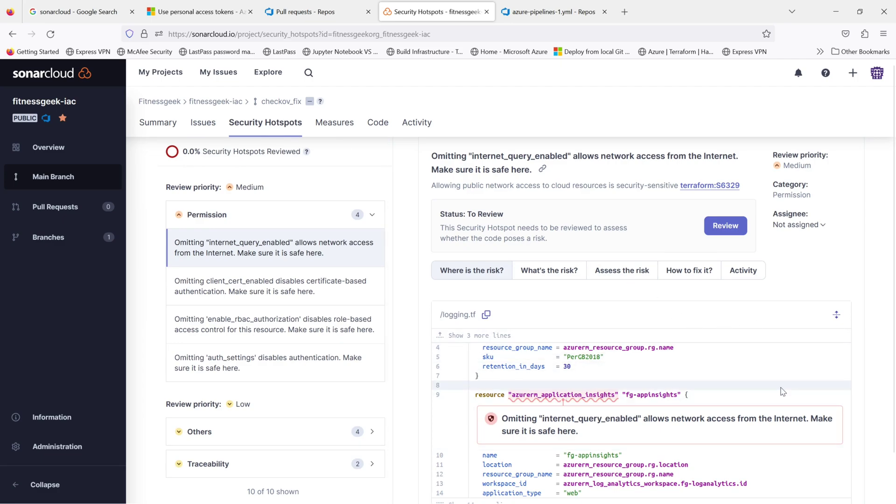
{"action": "scroll", "coordinate": [769, 396], "scroll_direction": "down", "scroll_amount": 2}
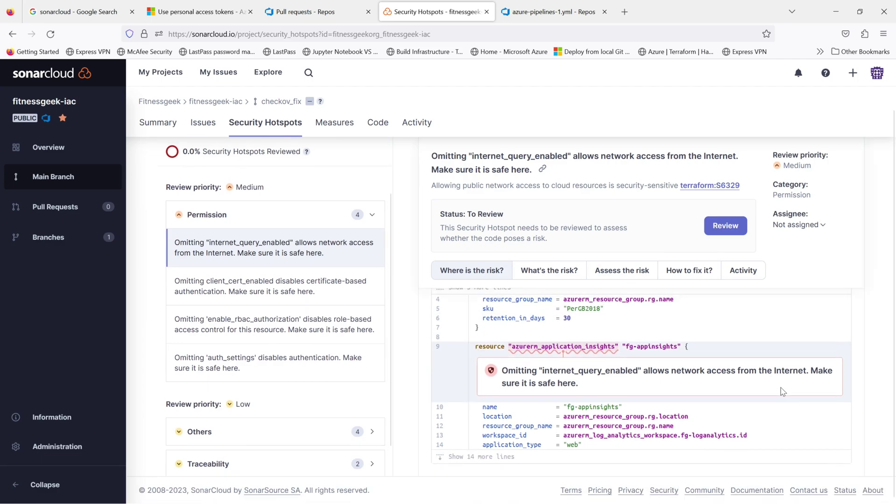
{"action": "left_click", "coordinate": [609, 457]}
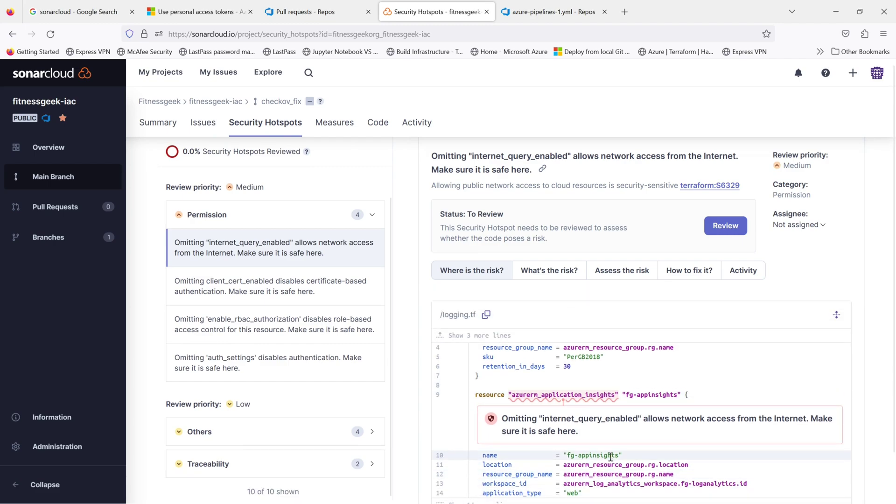
{"action": "left_click", "coordinate": [154, 123]}
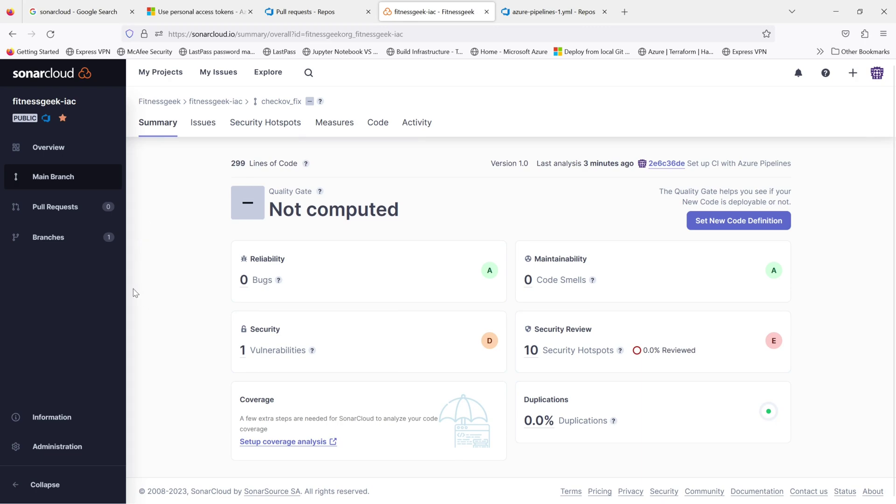
Step: Check the 299 Lines of Code in the overview's latest main-branch analysis, then return to the PR draft
{"action": "left_click", "coordinate": [60, 148]}
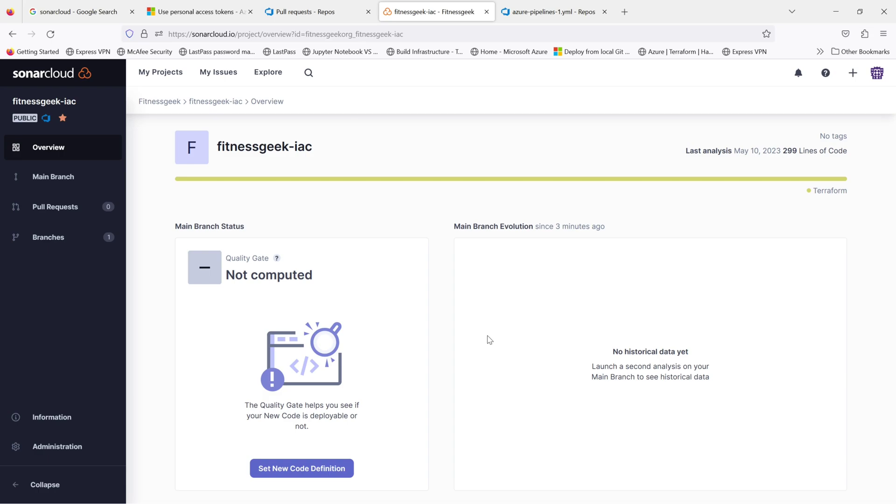
{"action": "scroll", "coordinate": [488, 341], "scroll_direction": "down", "scroll_amount": 2}
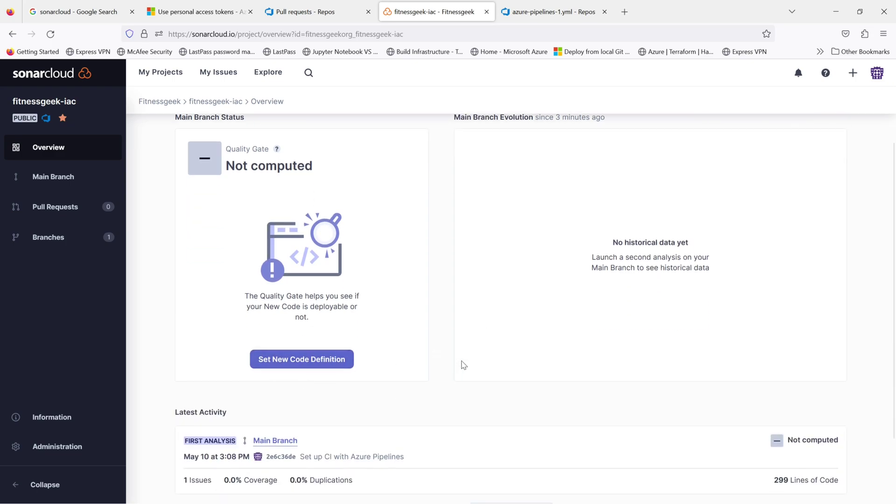
{"action": "scroll", "coordinate": [468, 361], "scroll_direction": "down", "scroll_amount": 2}
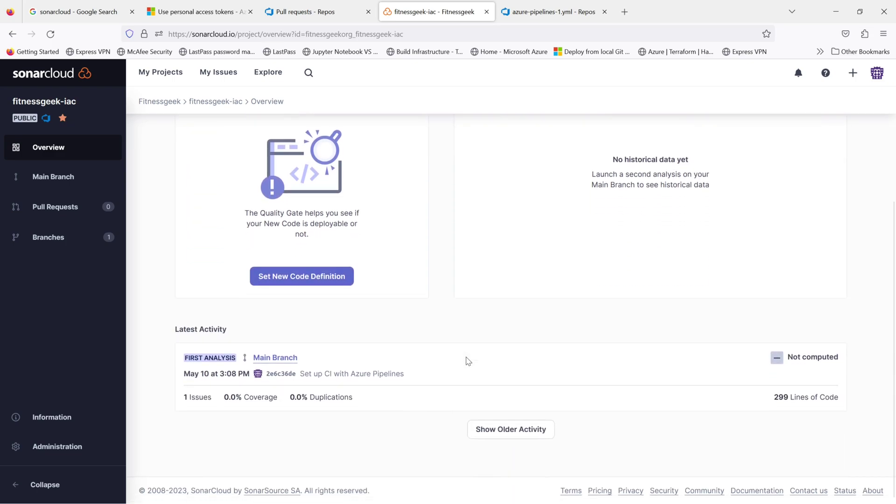
{"action": "left_click_drag", "start_coordinate": [839, 401], "coordinate": [738, 408]}
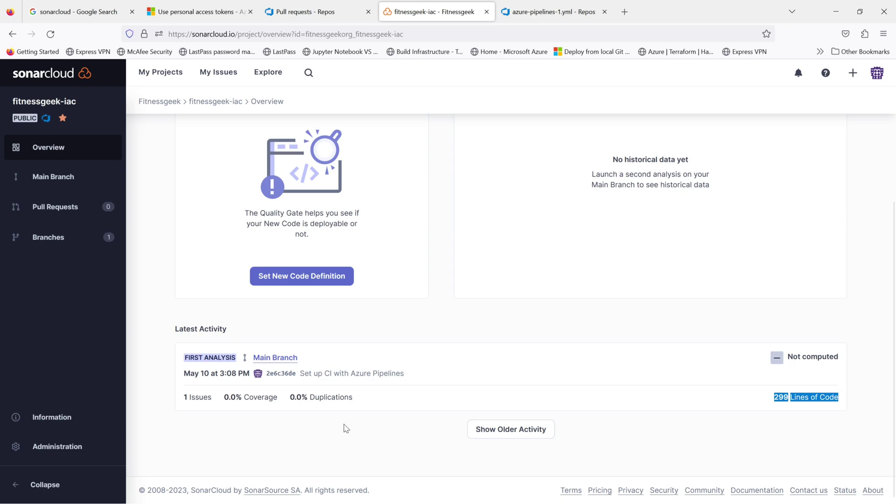
{"action": "left_click", "coordinate": [343, 16]}
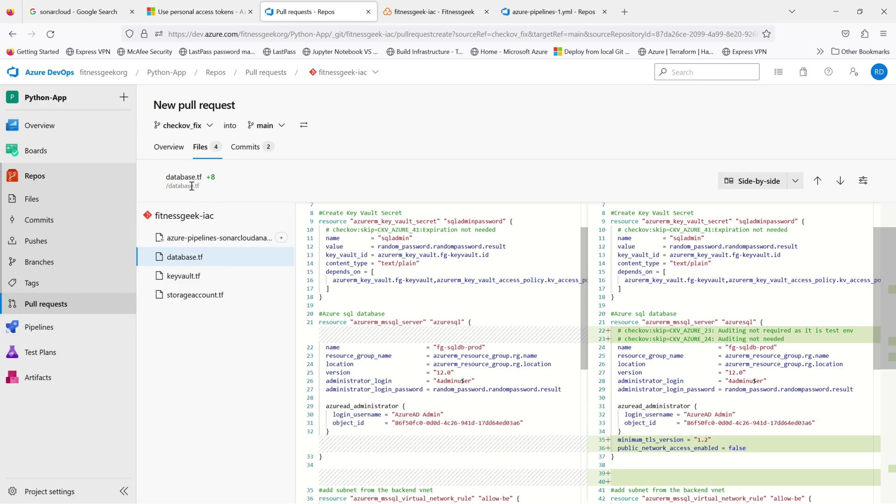
Step: Create the pull request titled 'added sonar cloud analysis pipeline'
{"action": "left_click", "coordinate": [169, 148]}
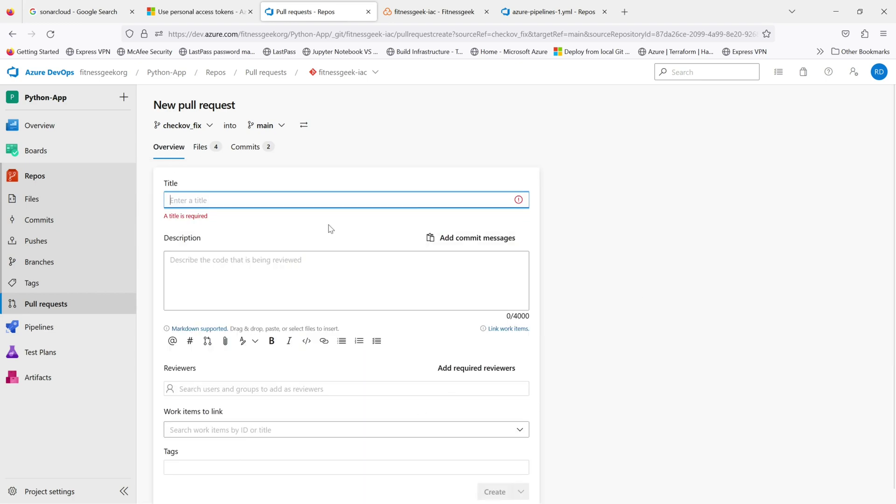
{"action": "type", "text": "ad"}
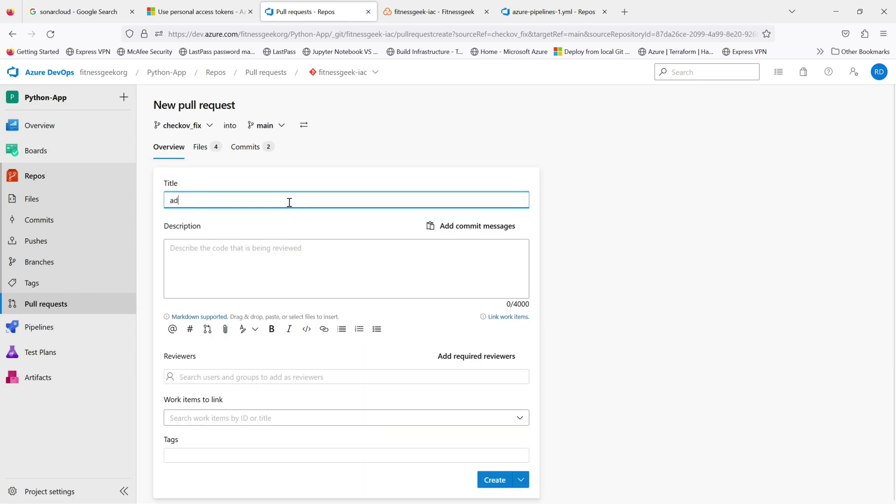
{"action": "type", "text": "ded sonar cloud analysis pipeline"}
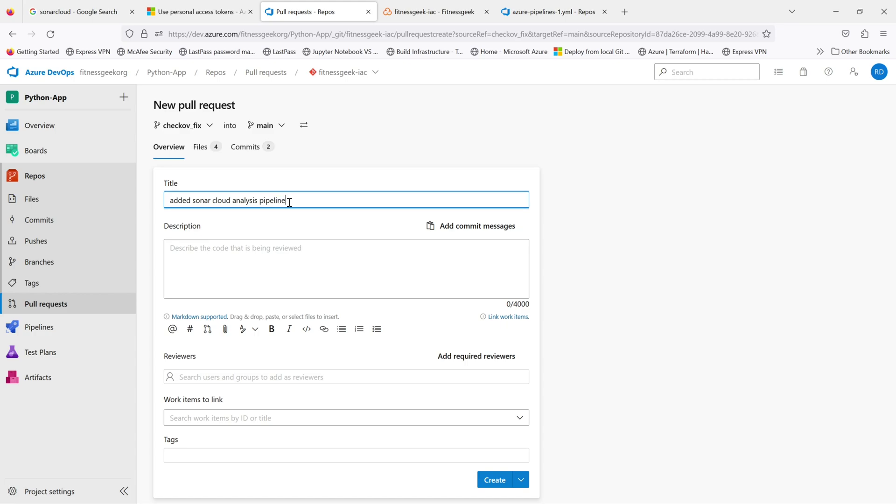
{"action": "left_click", "coordinate": [217, 255]}
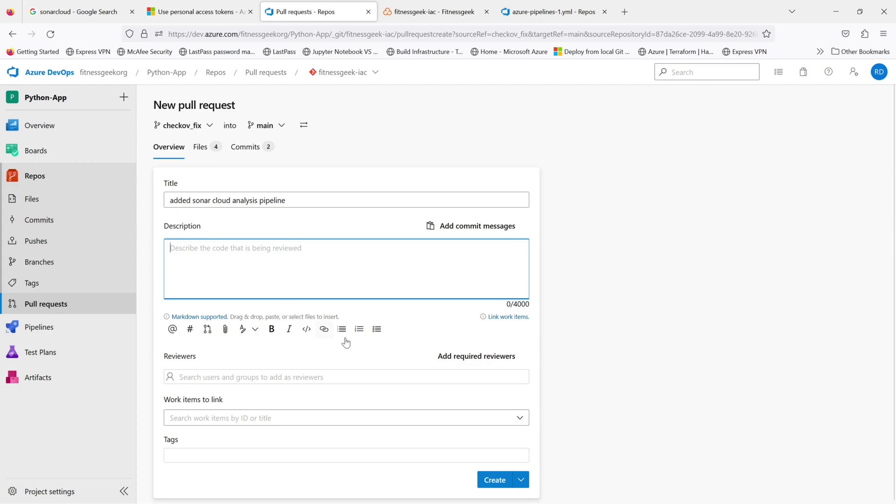
{"action": "left_click", "coordinate": [489, 484]}
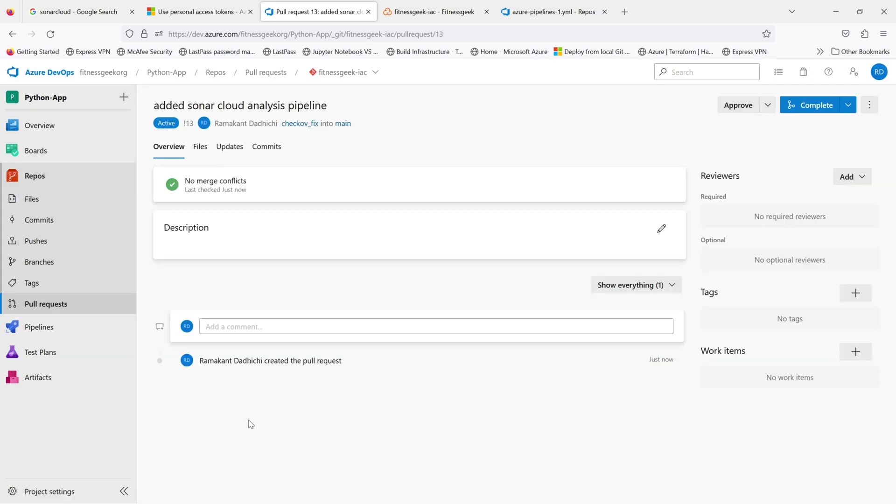
Step: Approve PR 13 and complete its merge into main
{"action": "left_click", "coordinate": [724, 114]}
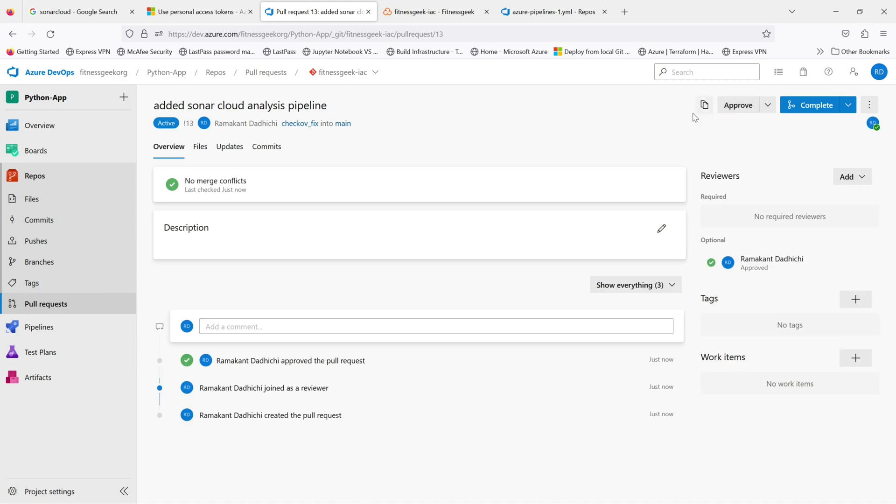
{"action": "left_click", "coordinate": [814, 108]}
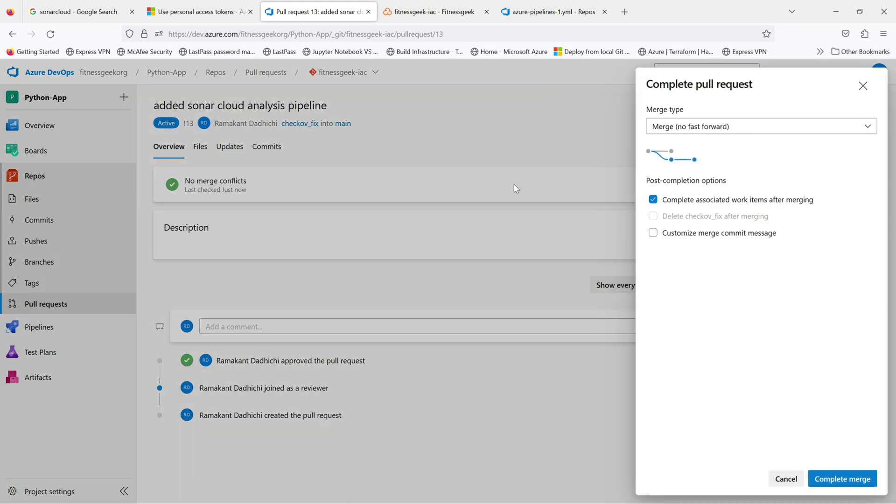
{"action": "left_click", "coordinate": [861, 477]}
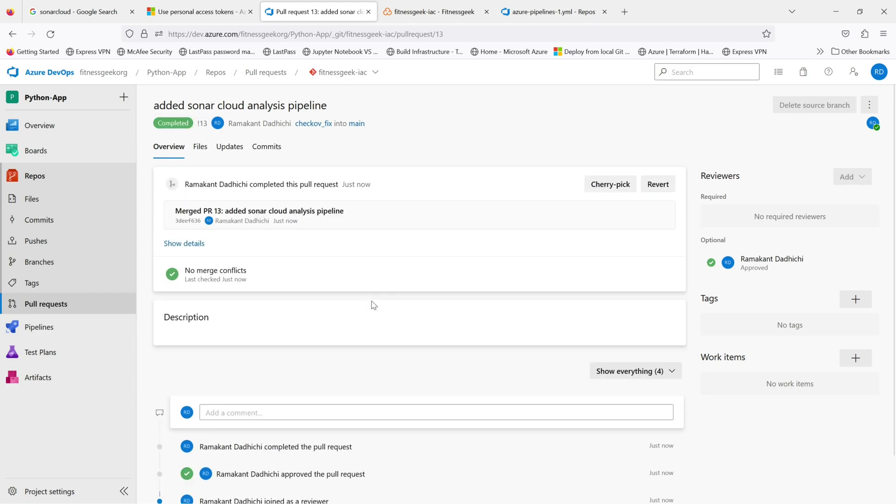
{"action": "left_click", "coordinate": [56, 329]}
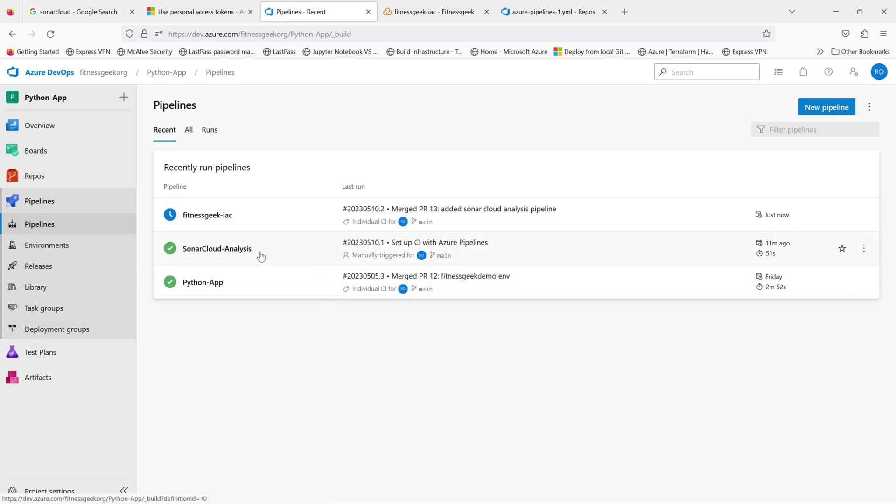
Step: Verify run #20230510.2 for merged PR 13 succeeded with SonarCloud prepare, analyze and publish passing
{"action": "left_click", "coordinate": [287, 219]}
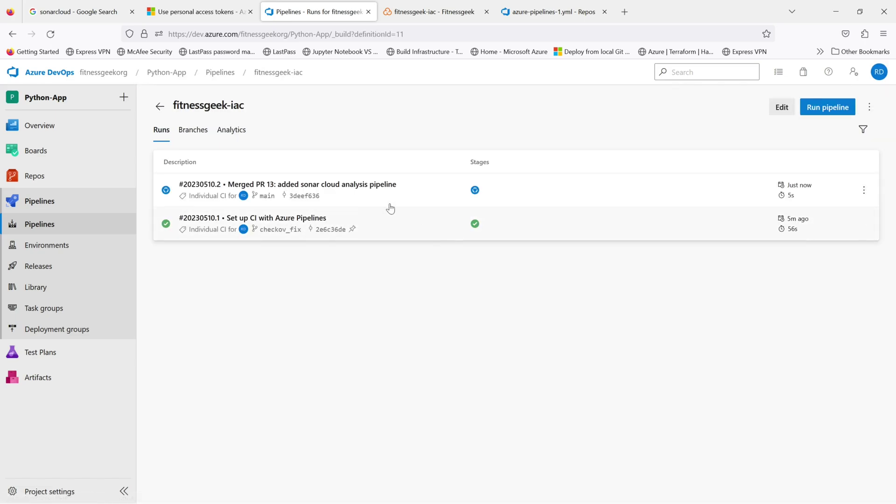
{"action": "left_click", "coordinate": [424, 193]}
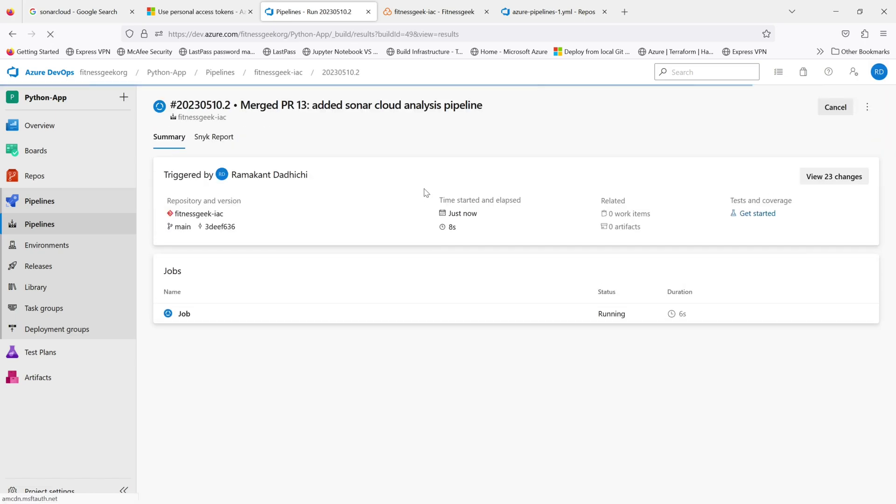
{"action": "left_click", "coordinate": [410, 320]}
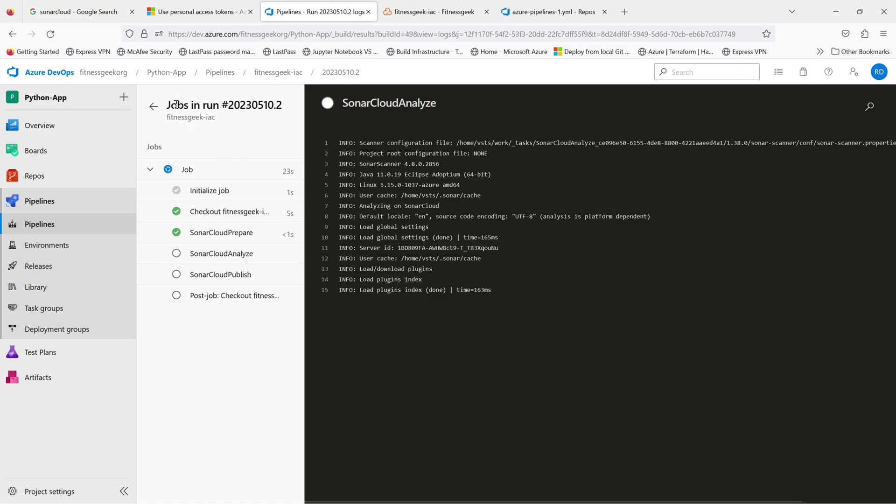
{"action": "left_click", "coordinate": [263, 82]}
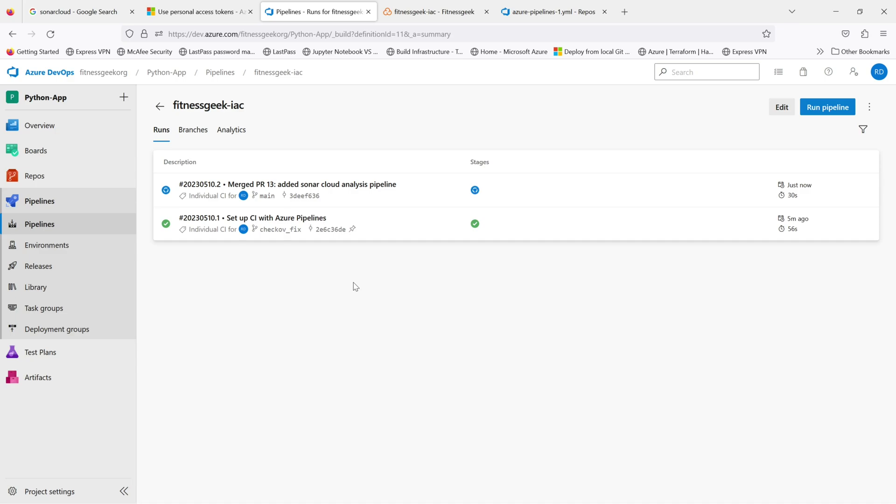
{"action": "left_click", "coordinate": [233, 73]}
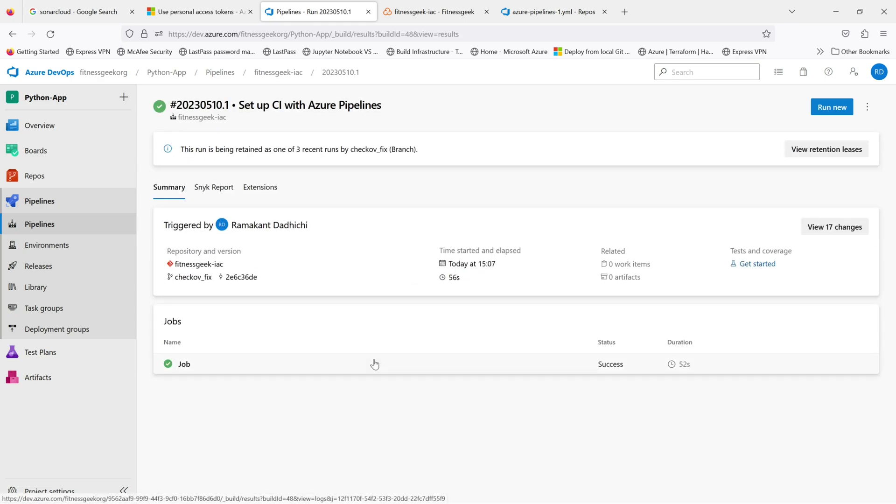
{"action": "left_click", "coordinate": [285, 73]}
{"action": "left_click", "coordinate": [440, 202]}
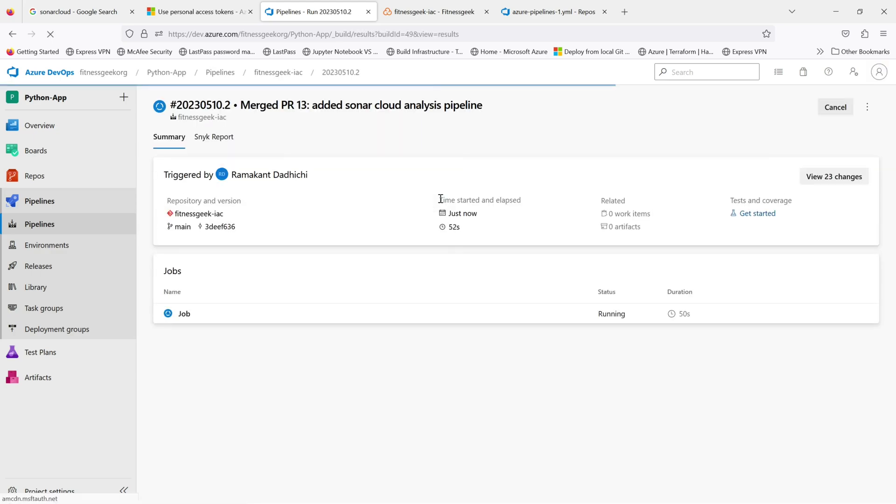
{"action": "left_click", "coordinate": [392, 320]}
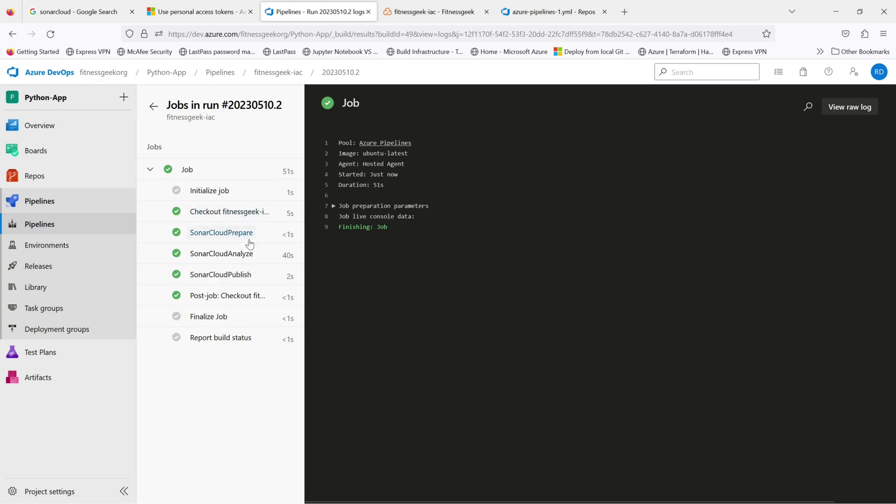
{"action": "left_click", "coordinate": [282, 73]}
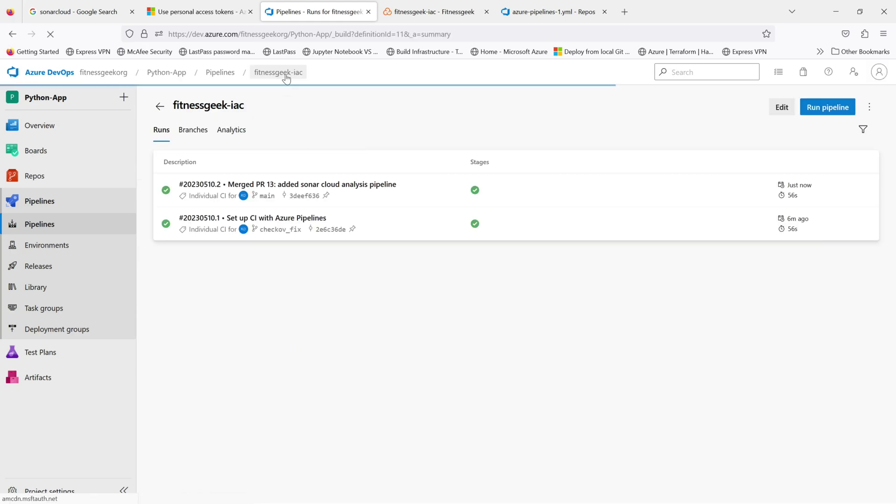
{"action": "left_click", "coordinate": [159, 106]}
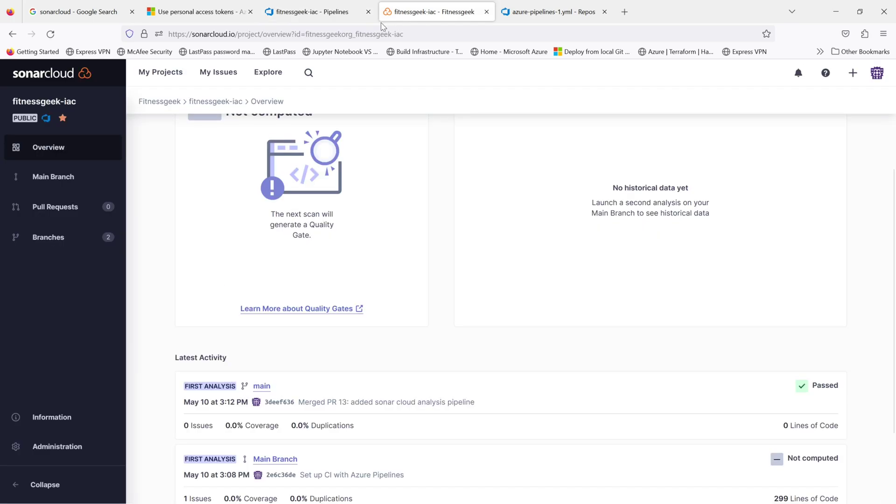
Step: Open the fitnessgeek-iac pipeline definition, then return to the Recent pipelines list
{"action": "left_click", "coordinate": [317, 13]}
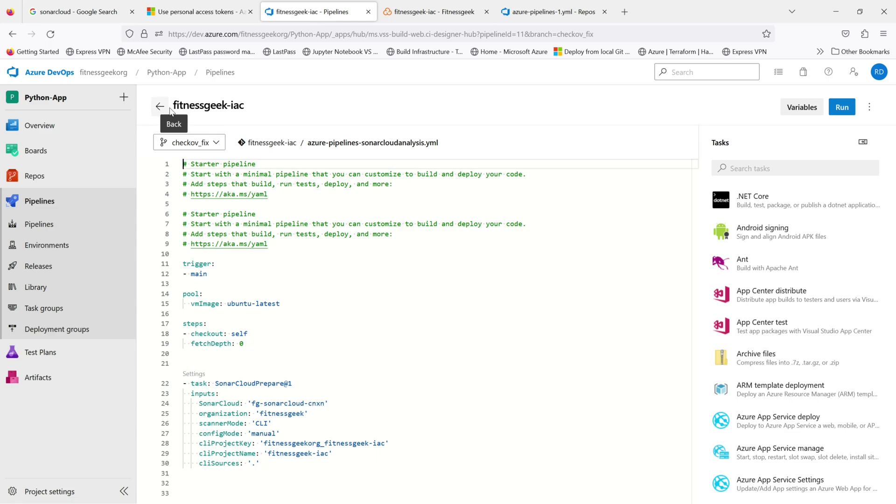
{"action": "left_click", "coordinate": [869, 108]}
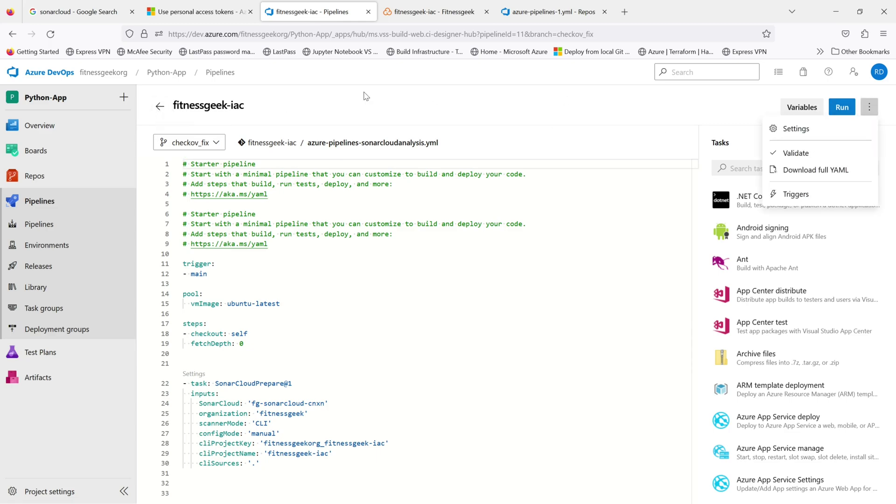
{"action": "left_click", "coordinate": [161, 110]}
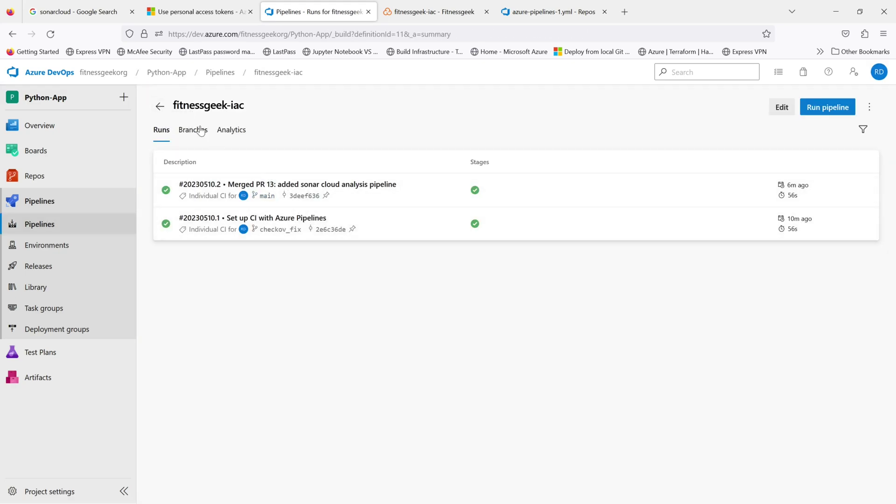
{"action": "left_click", "coordinate": [161, 106]}
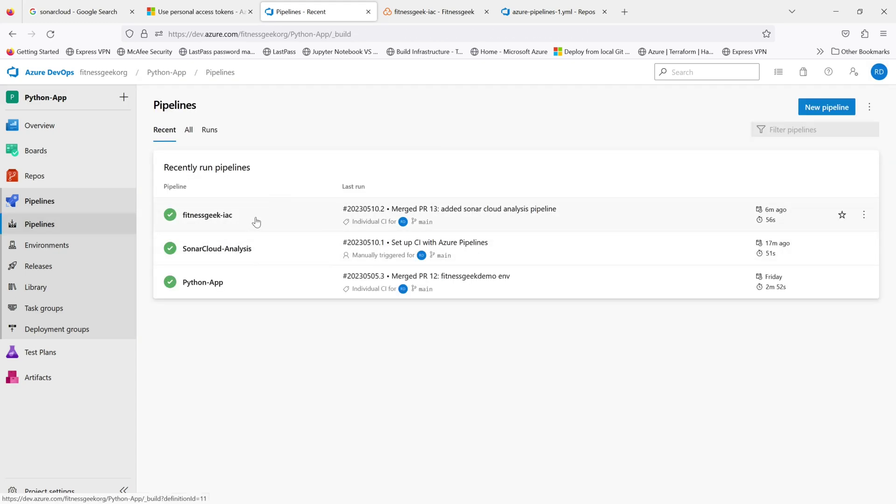
Step: Rename the pipeline to fitnessgeek-iac-CodeAnalysis and move it into the SonarCloud folder
{"action": "left_click", "coordinate": [864, 216]}
{"action": "left_click", "coordinate": [819, 287]}
{"action": "left_click", "coordinate": [393, 272]}
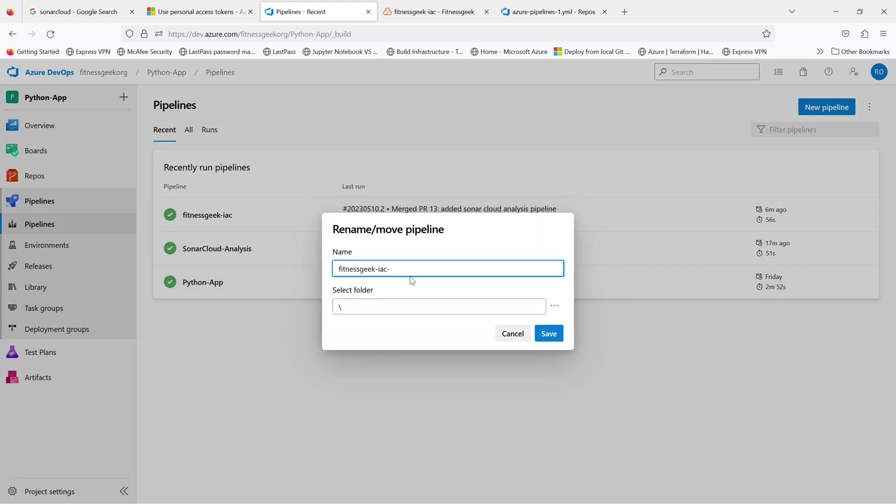
{"action": "type", "text": "-CodeAnalysis"}
{"action": "left_click", "coordinate": [522, 310]}
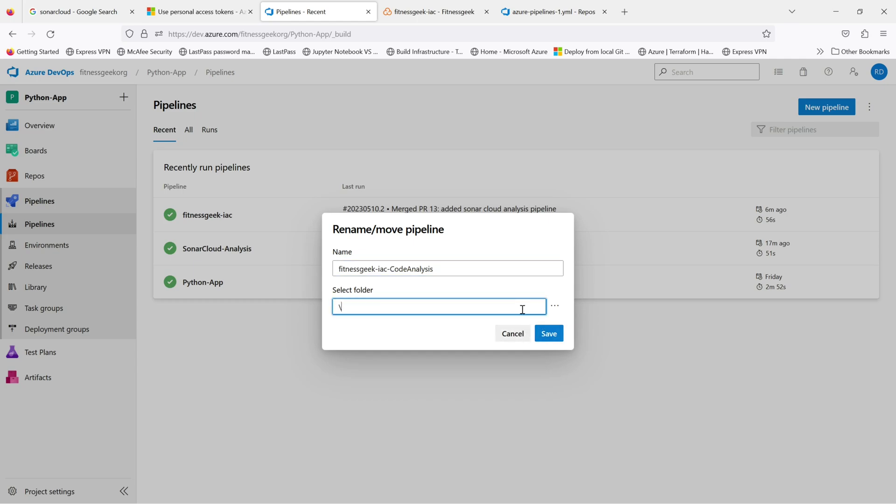
{"action": "type", "text": "SonarCloud"}
{"action": "left_click", "coordinate": [547, 332]}
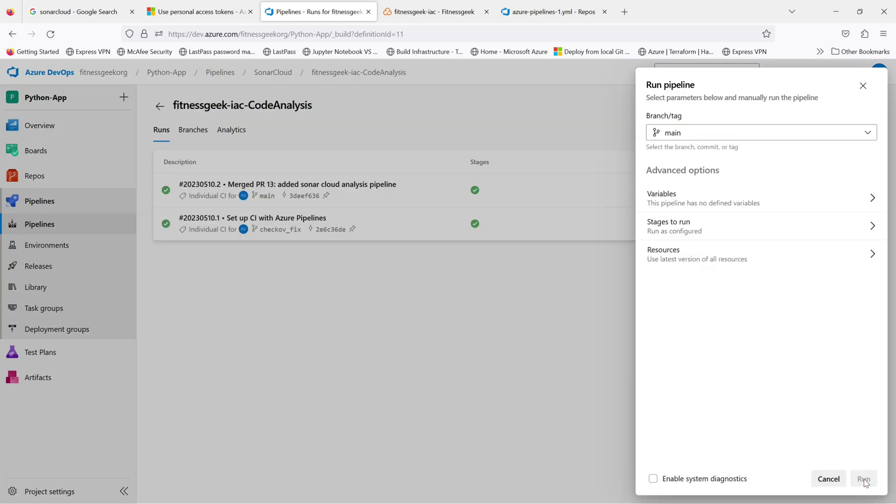
Step: Run the renamed pipeline on main, then reload the SonarCloud project overview
{"action": "left_click", "coordinate": [863, 479]}
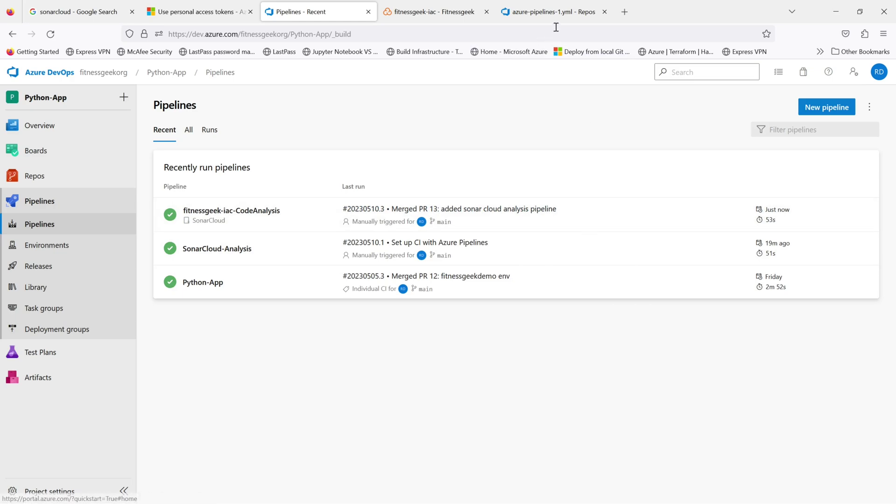
{"action": "left_click", "coordinate": [446, 15]}
{"action": "left_click", "coordinate": [51, 34]}
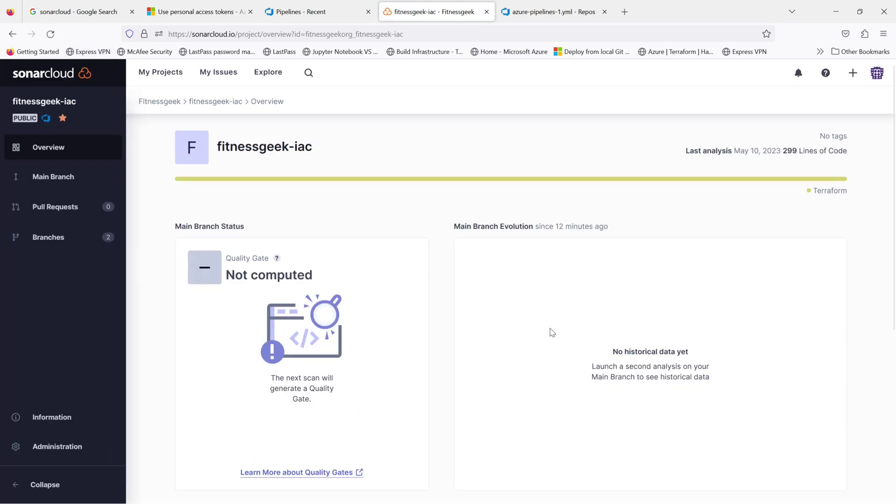
Step: Compare the new analysis's Lines of Code with the earlier 299 in Latest Activity, then return to Azure DevOps
{"action": "scroll", "coordinate": [552, 332], "scroll_direction": "down", "scroll_amount": 5}
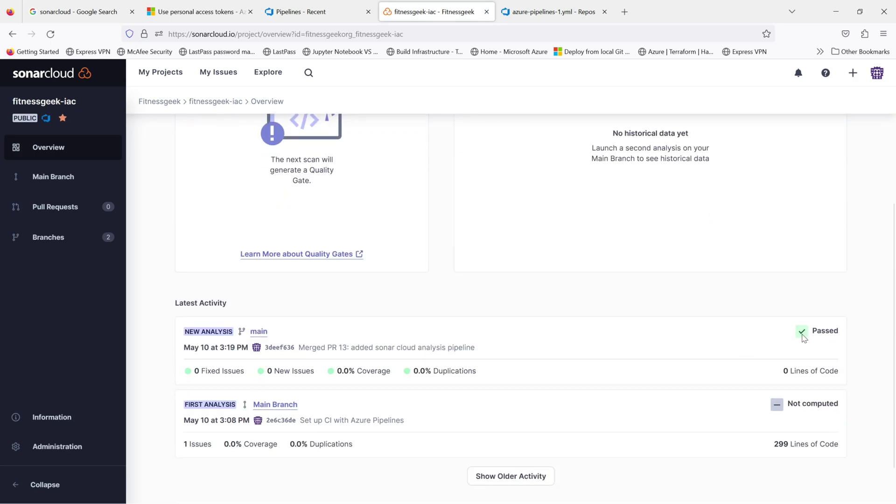
{"action": "left_click_drag", "start_coordinate": [842, 371], "coordinate": [794, 379]}
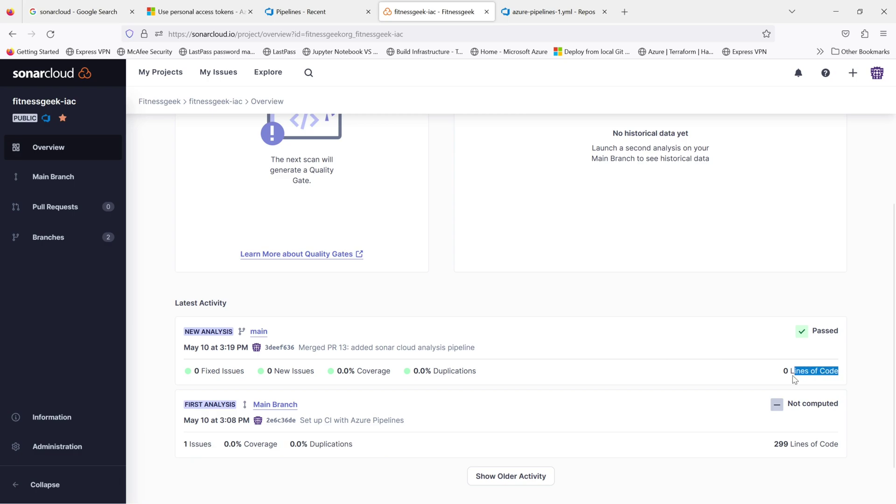
{"action": "left_click_drag", "start_coordinate": [843, 445], "coordinate": [773, 448]}
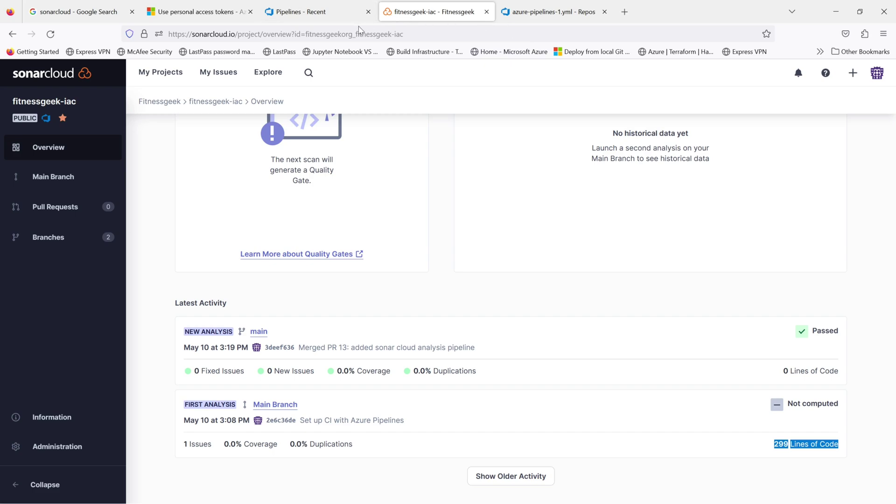
{"action": "left_click", "coordinate": [330, 14]}
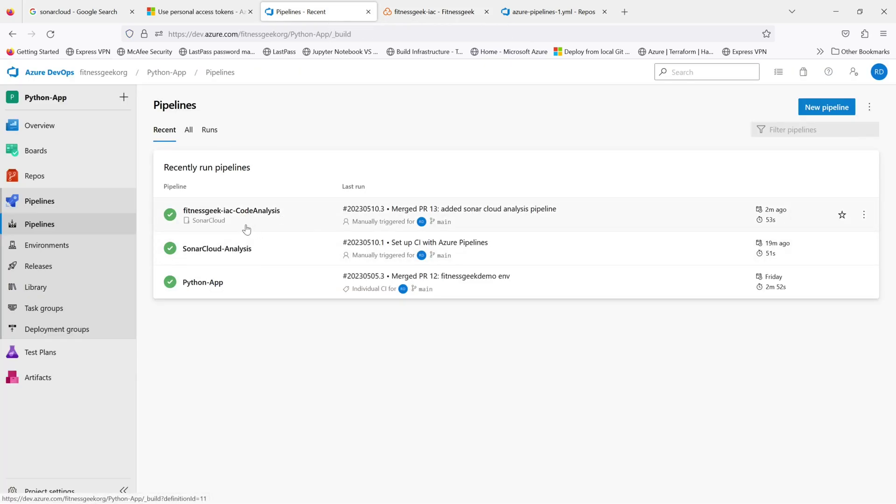
Step: Browse .terraform.lock.hcl and appserviceplan.tf, then open and scroll through azure-pipeline-dev.yaml
{"action": "left_click", "coordinate": [35, 176]}
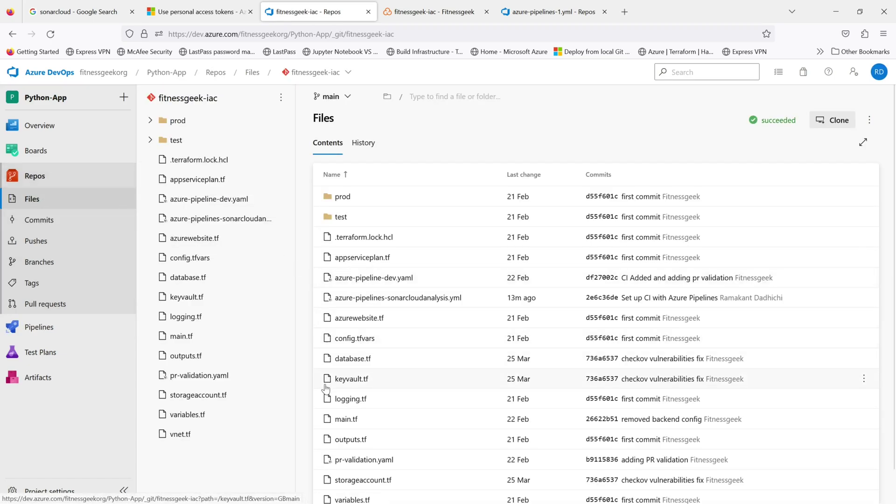
{"action": "mouse_move", "coordinate": [234, 483]}
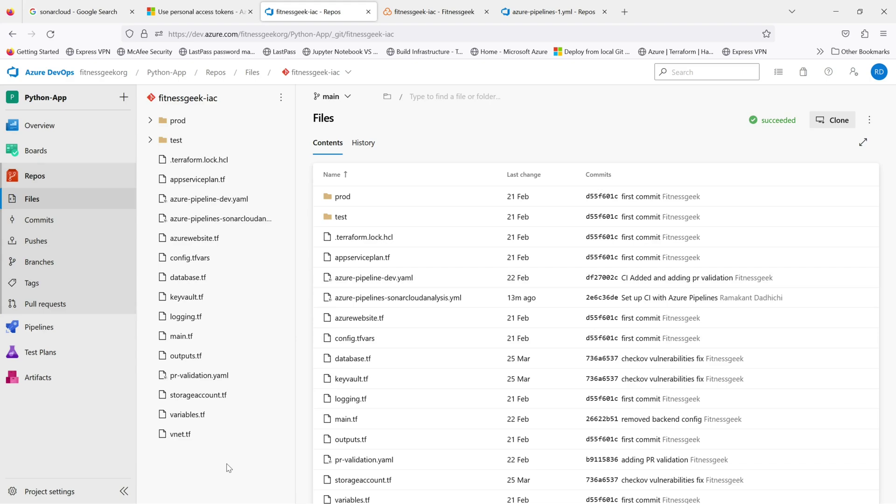
{"action": "left_click", "coordinate": [197, 159]}
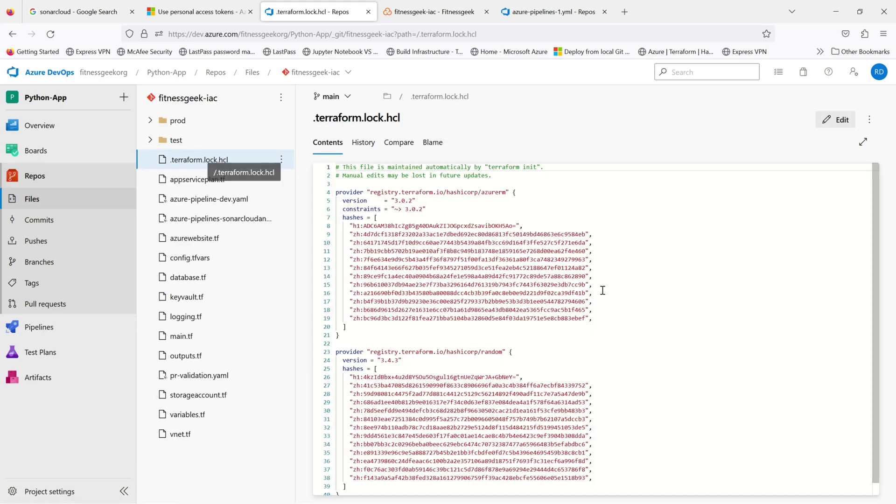
{"action": "scroll", "coordinate": [666, 335], "scroll_direction": "down", "scroll_amount": 1}
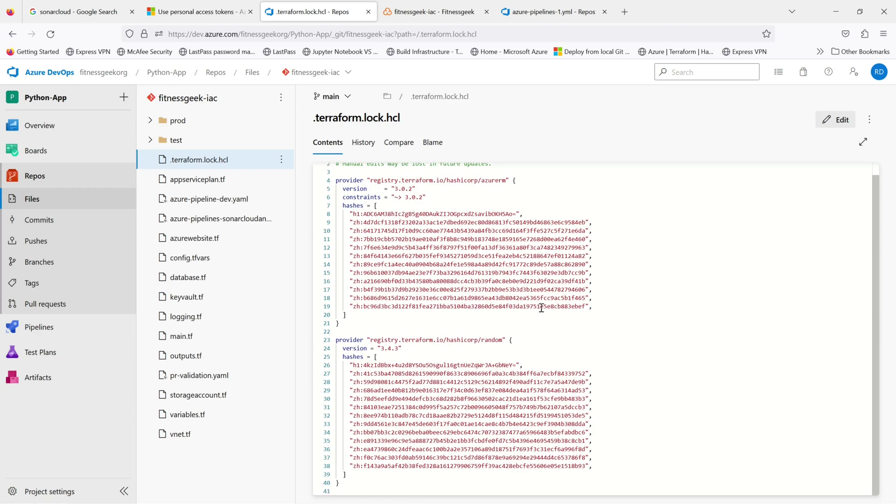
{"action": "left_click", "coordinate": [204, 185]}
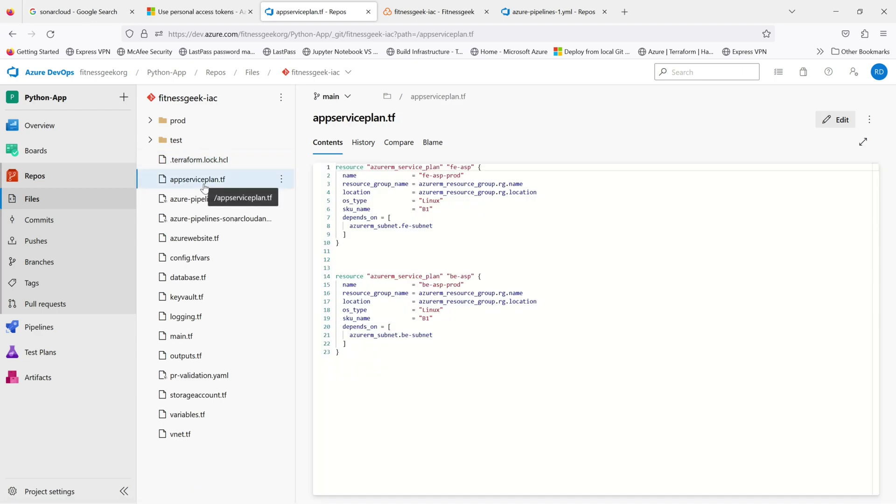
{"action": "left_click", "coordinate": [199, 205]}
{"action": "scroll", "coordinate": [637, 364], "scroll_direction": "down", "scroll_amount": 15}
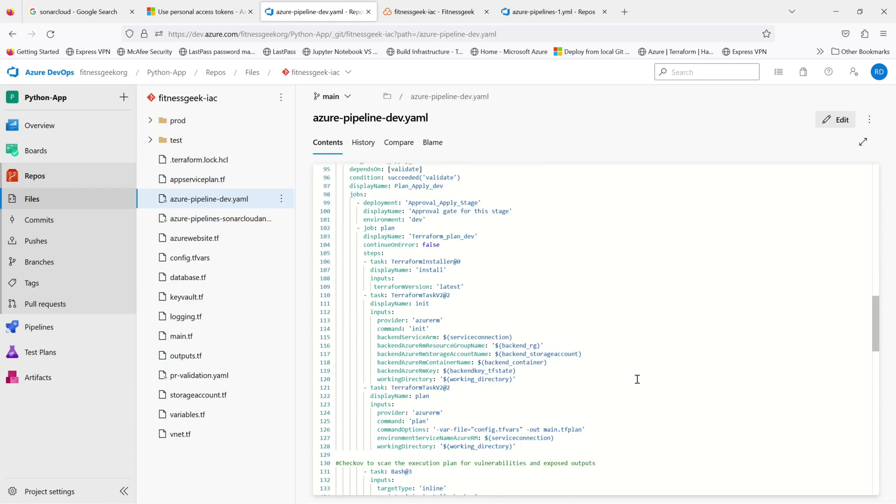
{"action": "scroll", "coordinate": [636, 379], "scroll_direction": "down", "scroll_amount": 8}
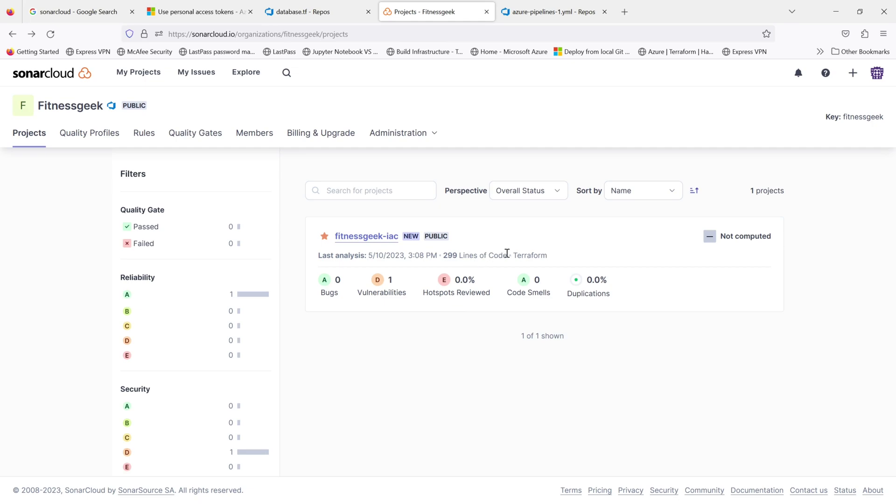
Step: Note the 299 lines and Terraform language, then open fitnessgeek-iac's checkov_fix branch summary
{"action": "left_click_drag", "start_coordinate": [507, 255], "coordinate": [450, 257]}
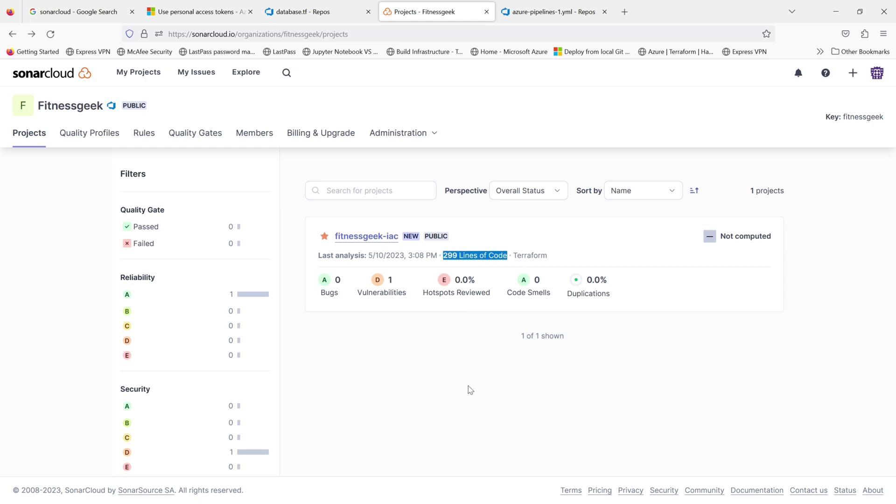
{"action": "left_click_drag", "start_coordinate": [549, 255], "coordinate": [515, 255]}
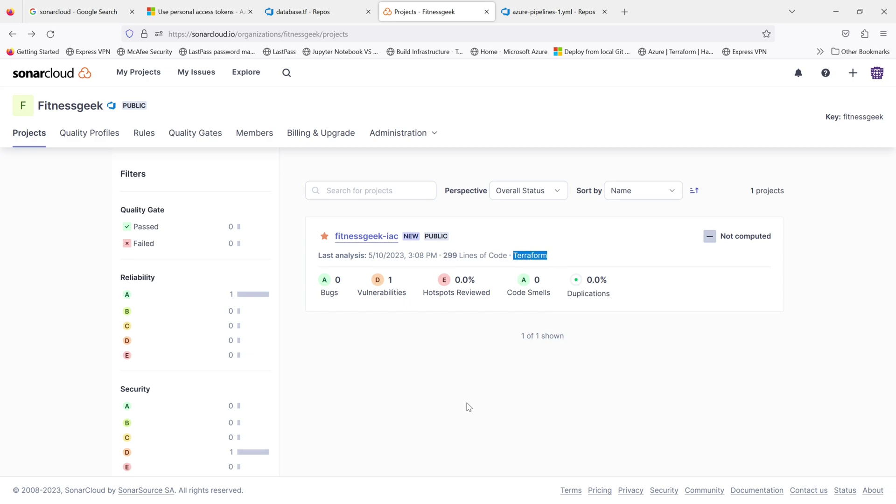
{"action": "left_click", "coordinate": [384, 242]}
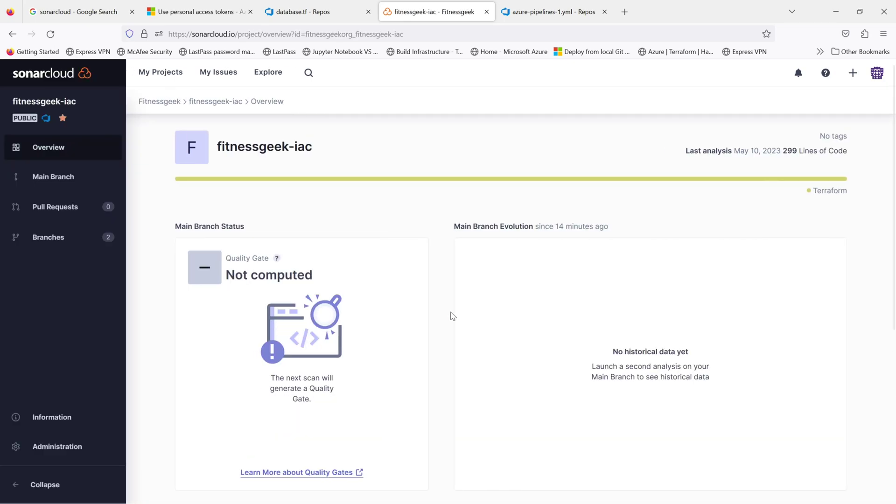
{"action": "left_click", "coordinate": [64, 178]}
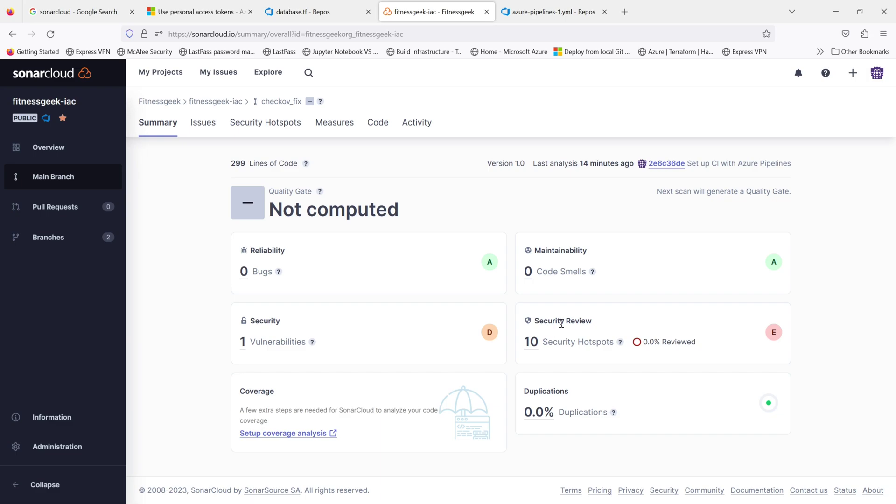
Step: Open the 10 security hotspots and expand the Traceability and Others groups
{"action": "left_click", "coordinate": [532, 343]}
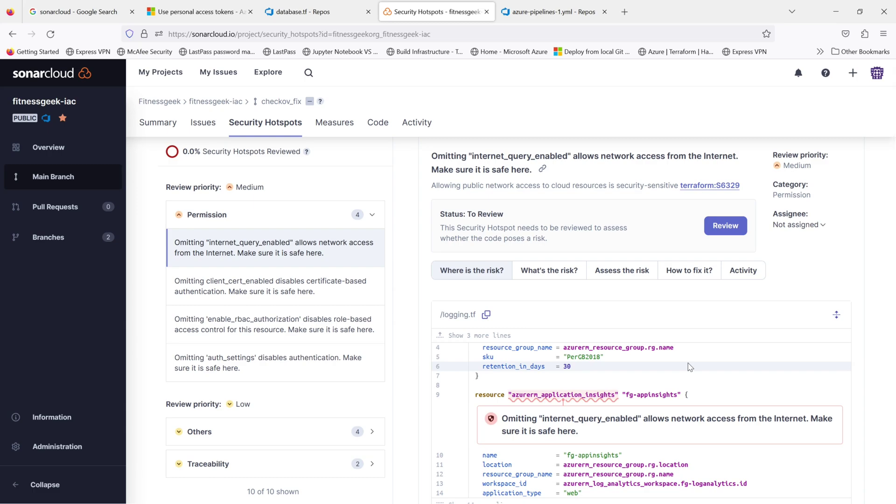
{"action": "scroll", "coordinate": [689, 367], "scroll_direction": "down", "scroll_amount": 1}
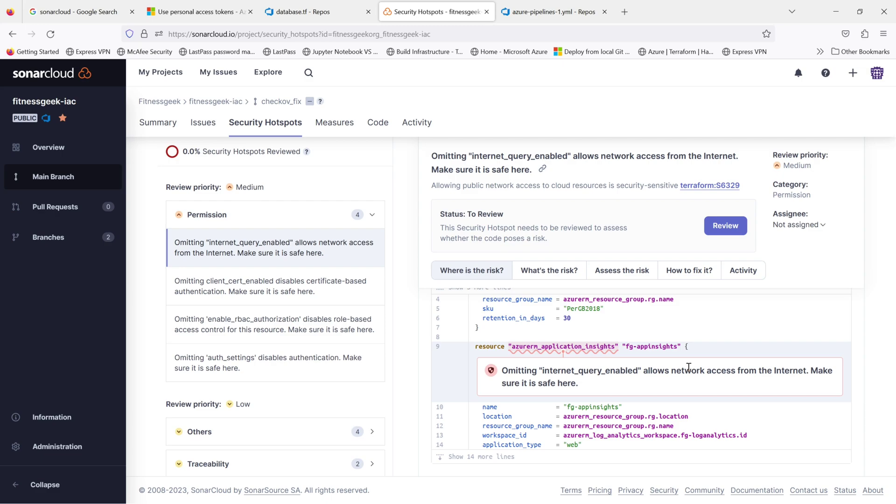
{"action": "scroll", "coordinate": [309, 439], "scroll_direction": "down", "scroll_amount": 1}
{"action": "left_click", "coordinate": [310, 441]}
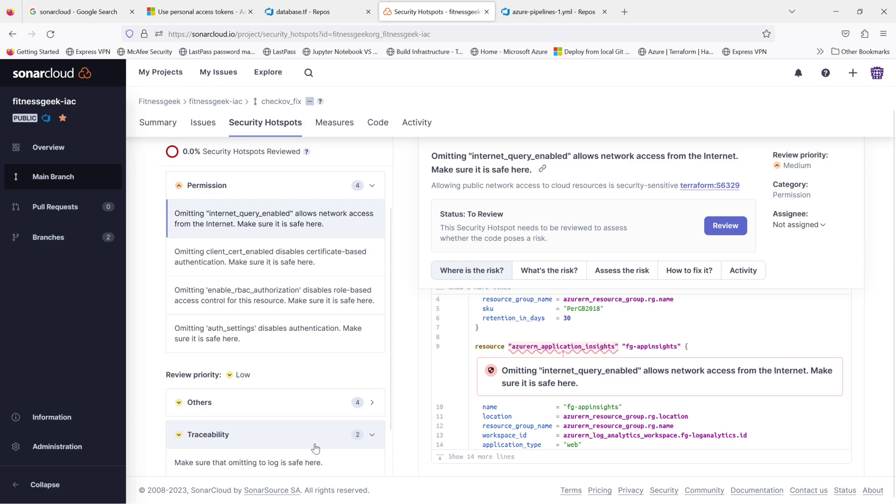
{"action": "scroll", "coordinate": [317, 446], "scroll_direction": "down", "scroll_amount": 2}
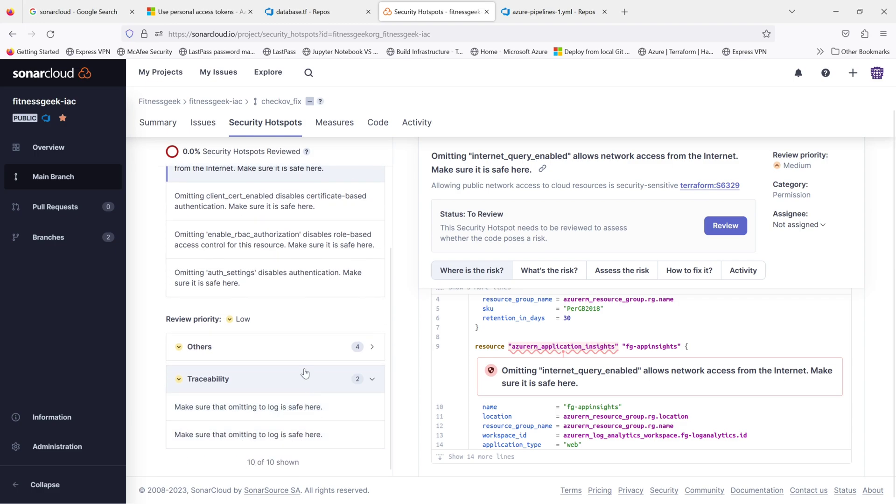
{"action": "left_click", "coordinate": [286, 359]}
Step: Review the missing identity block hotspots and read the storageaccount.tf hotspot's Managed Identities risk
{"action": "left_click", "coordinate": [287, 378]}
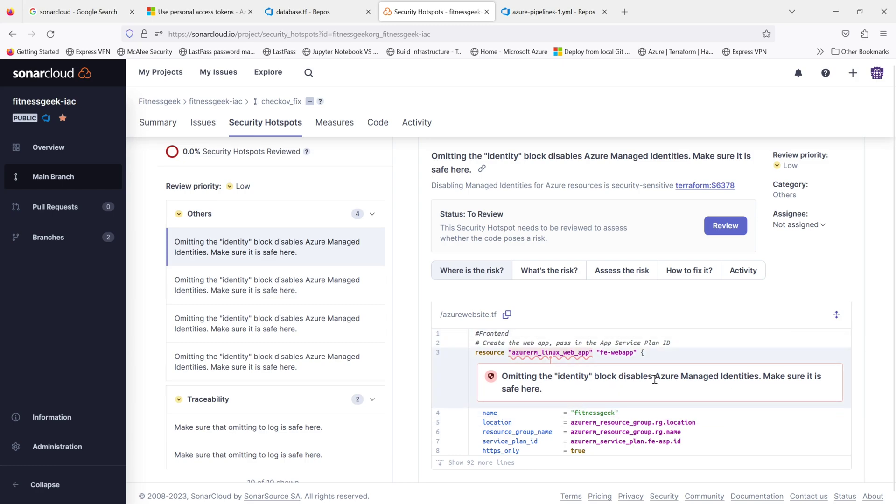
{"action": "left_click_drag", "start_coordinate": [761, 376], "coordinate": [656, 376]}
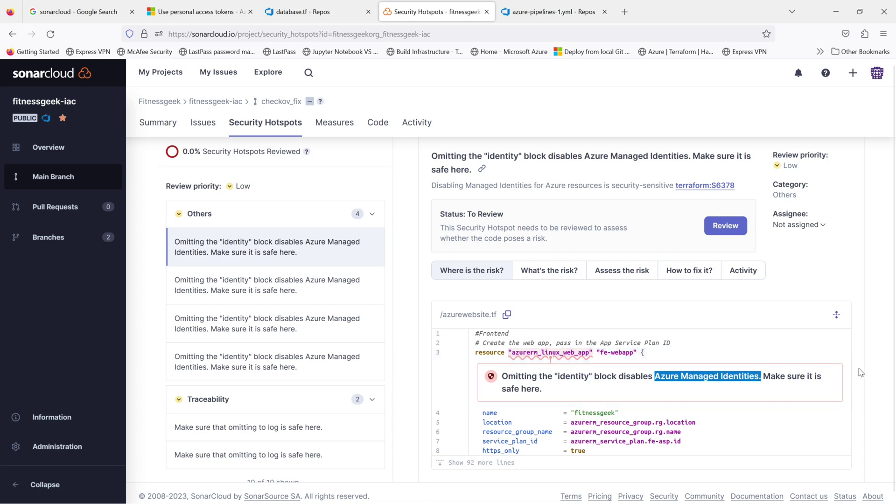
{"action": "left_click", "coordinate": [880, 376]}
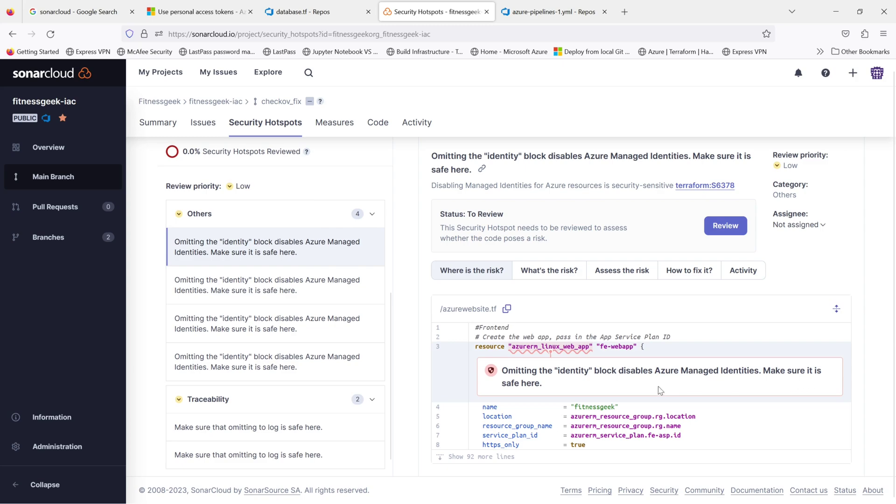
{"action": "left_click", "coordinate": [304, 364]}
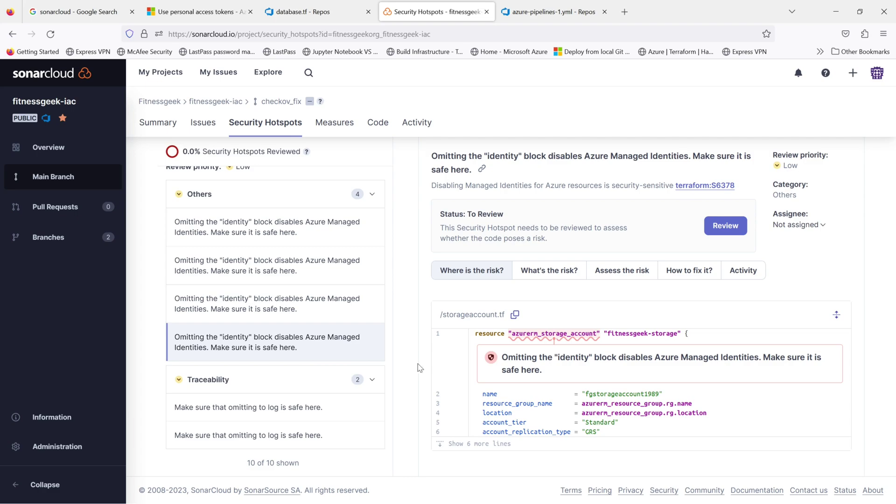
{"action": "left_click", "coordinate": [560, 280]}
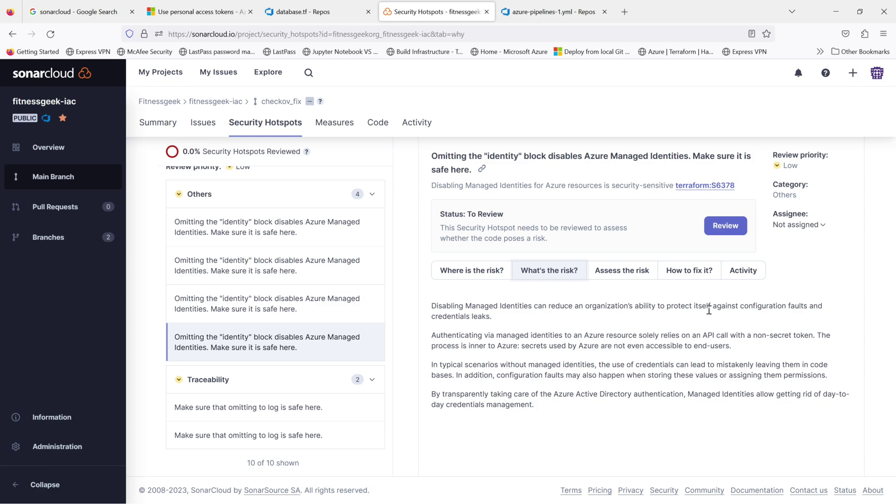
Step: Read the fix guidance, comparing the insecure line with the compliant SystemAssigned identity block
{"action": "left_click", "coordinate": [677, 272]}
{"action": "scroll", "coordinate": [673, 357], "scroll_direction": "down", "scroll_amount": 5}
{"action": "scroll", "coordinate": [674, 357], "scroll_direction": "down", "scroll_amount": 1}
{"action": "left_click_drag", "start_coordinate": [605, 321], "coordinate": [456, 322]}
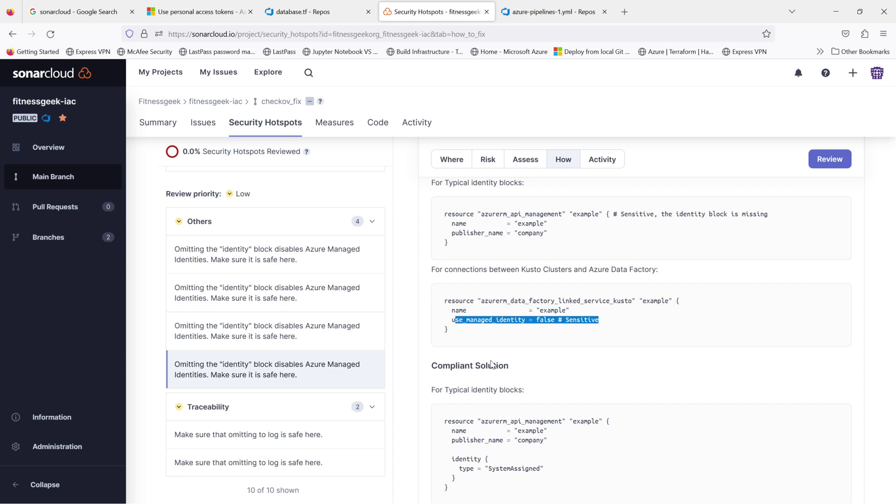
{"action": "scroll", "coordinate": [555, 369], "scroll_direction": "down", "scroll_amount": 2}
{"action": "scroll", "coordinate": [555, 368], "scroll_direction": "down", "scroll_amount": 2}
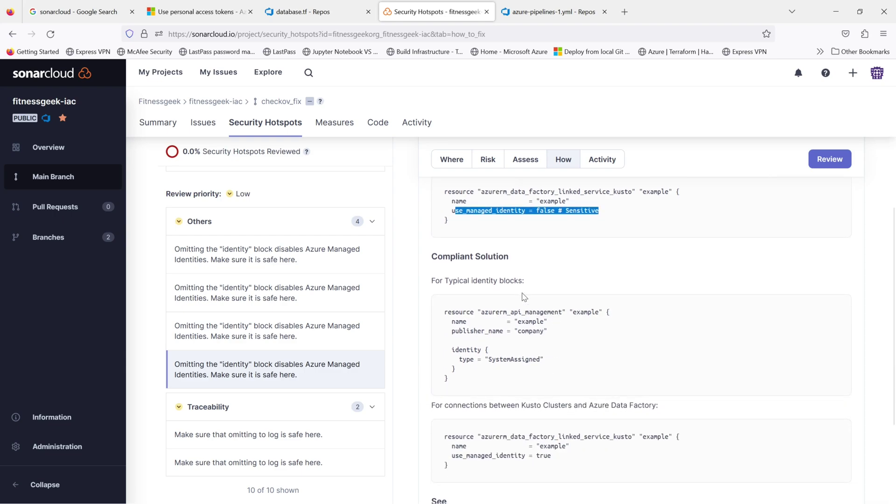
{"action": "left_click", "coordinate": [461, 374]}
{"action": "left_click_drag", "start_coordinate": [462, 375], "coordinate": [445, 348]}
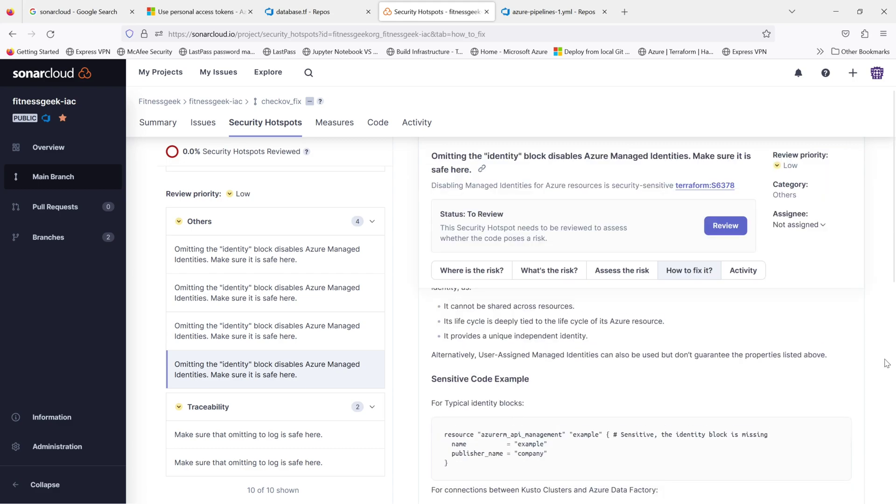
{"action": "scroll", "coordinate": [887, 363], "scroll_direction": "up", "scroll_amount": 10}
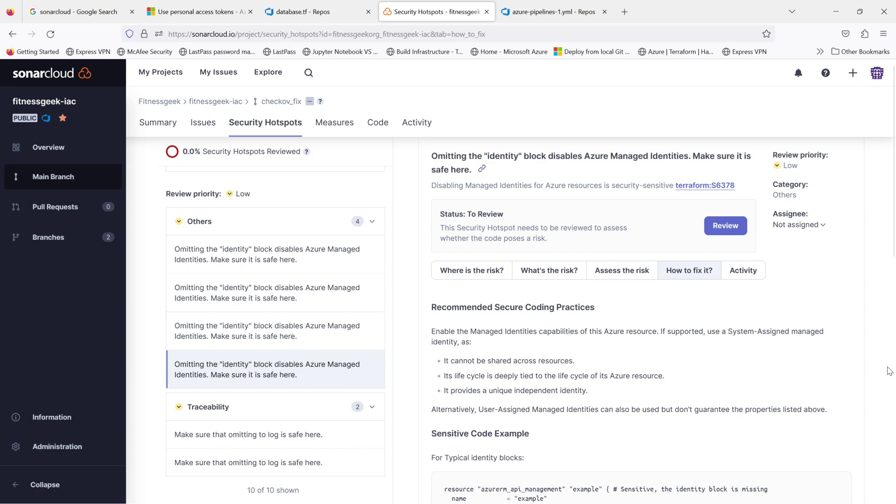
{"action": "scroll", "coordinate": [630, 373], "scroll_direction": "down", "scroll_amount": 4}
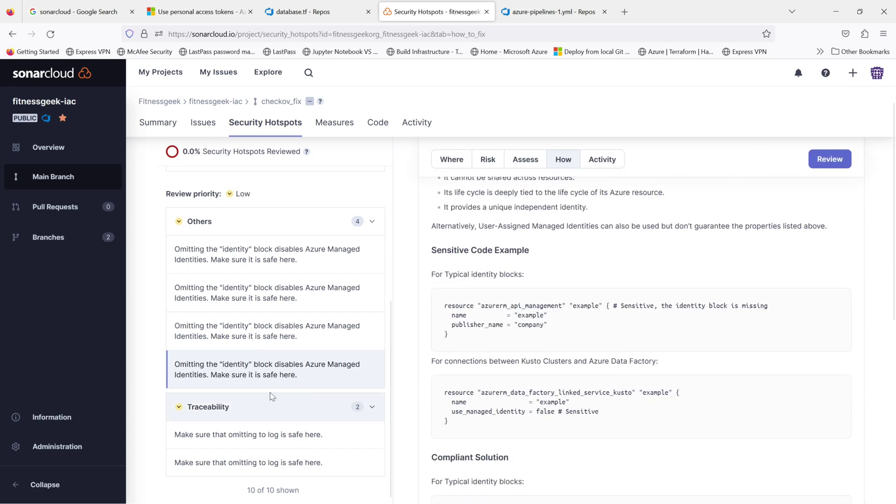
Step: Show where the azurewebsite.tf identity hotspot occurs, then go back to Azure DevOps Repos
{"action": "left_click", "coordinate": [298, 269]}
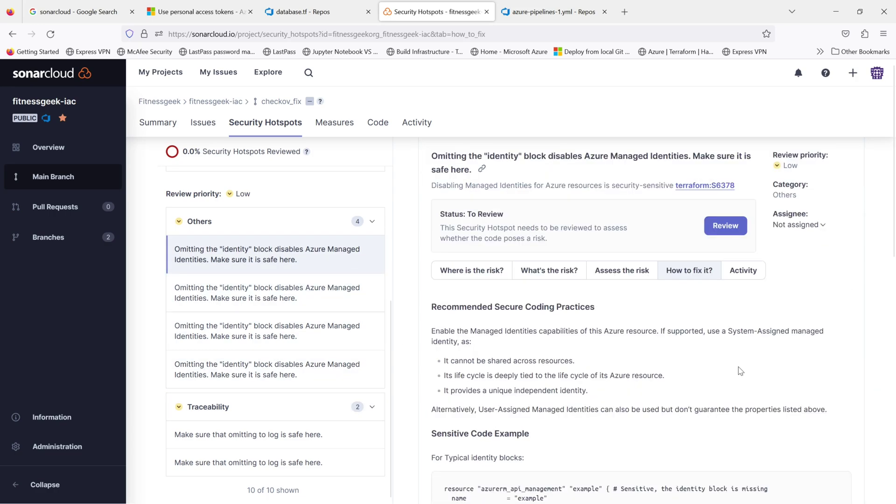
{"action": "scroll", "coordinate": [740, 371], "scroll_direction": "down", "scroll_amount": 4}
{"action": "scroll", "coordinate": [737, 371], "scroll_direction": "down", "scroll_amount": 1}
{"action": "scroll", "coordinate": [774, 376], "scroll_direction": "up", "scroll_amount": 5}
{"action": "left_click", "coordinate": [471, 269]}
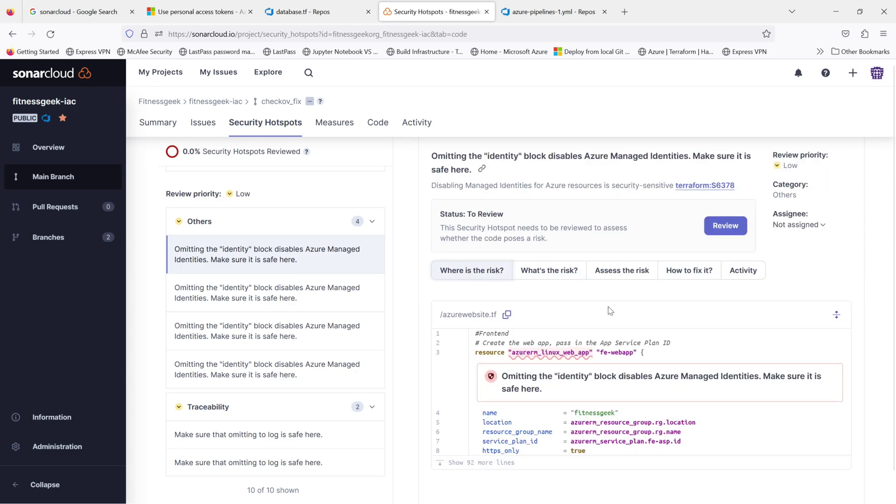
{"action": "left_click", "coordinate": [310, 19]}
Step: Open azurewebsite.tf from the fitnessgeek-iac repository on main
{"action": "left_click", "coordinate": [194, 239]}
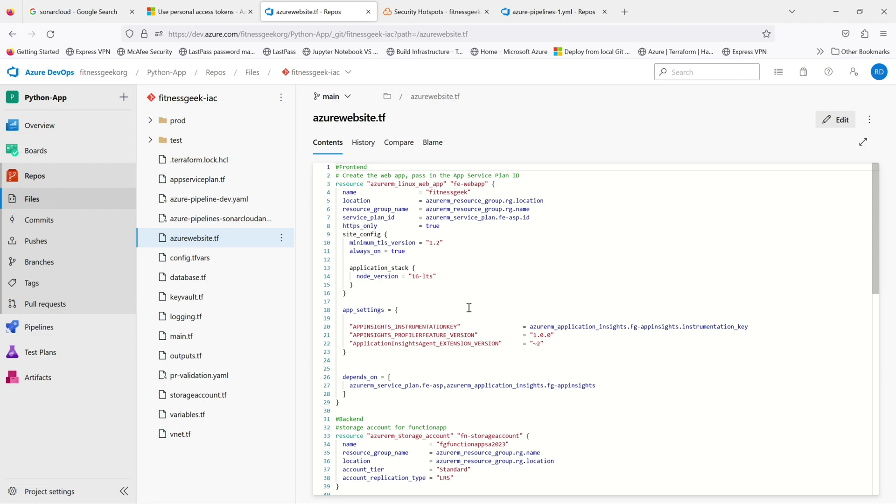
{"action": "left_click", "coordinate": [333, 501]}
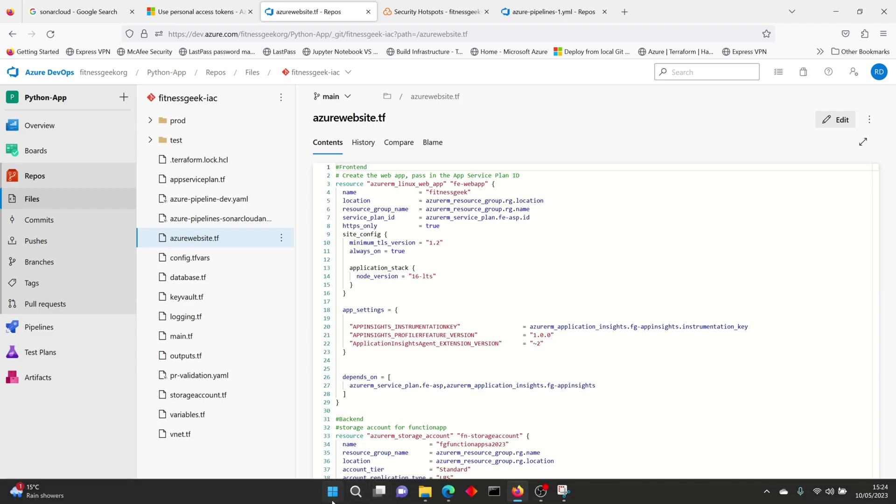
{"action": "type", "text": "visua"}
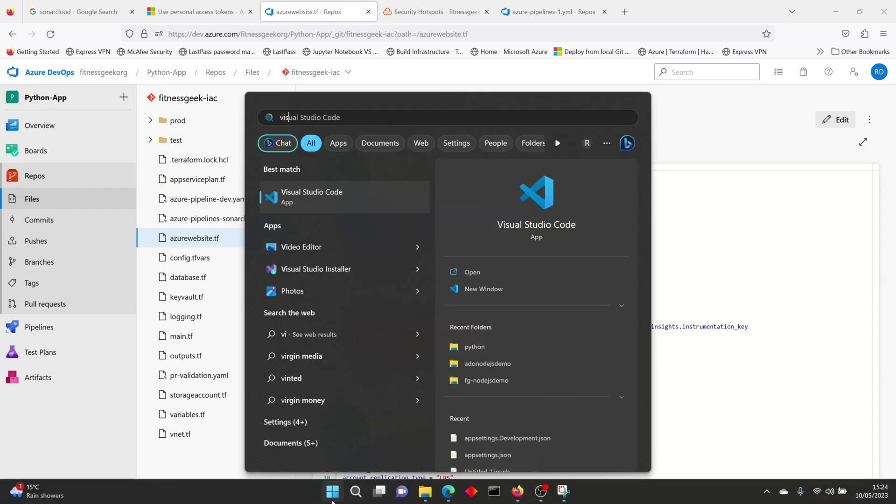
{"action": "type", "text": "l"}
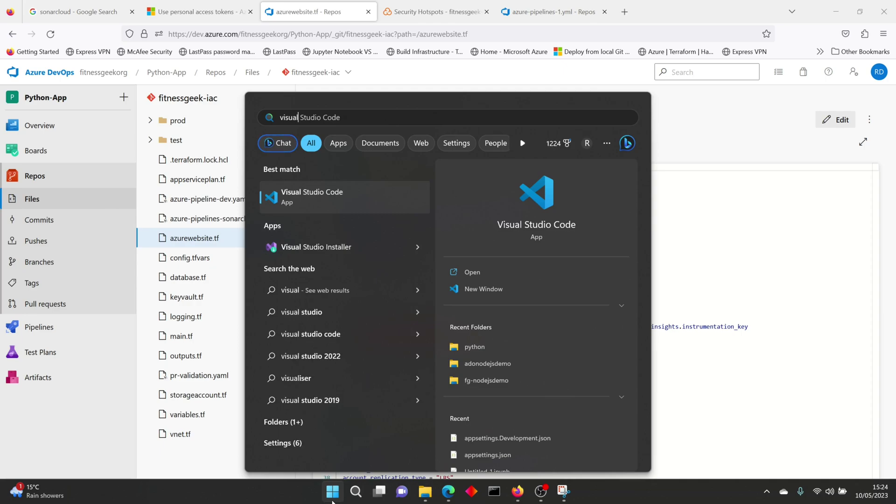
{"action": "left_click", "coordinate": [764, 304]}
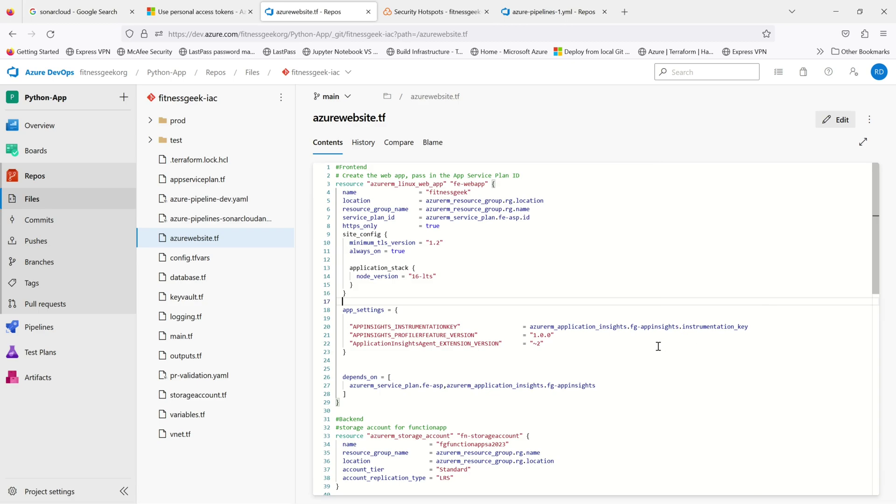
Step: Select be-fnapp's SystemAssigned identity block at lines 72–74, then scroll back to the top
{"action": "scroll", "coordinate": [657, 346], "scroll_direction": "down", "scroll_amount": 3}
{"action": "scroll", "coordinate": [658, 346], "scroll_direction": "down", "scroll_amount": 2}
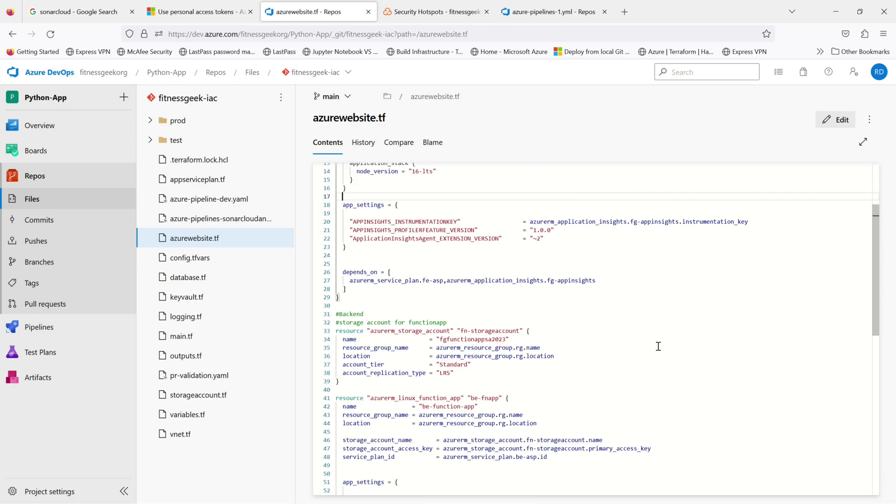
{"action": "scroll", "coordinate": [658, 346], "scroll_direction": "down", "scroll_amount": 3}
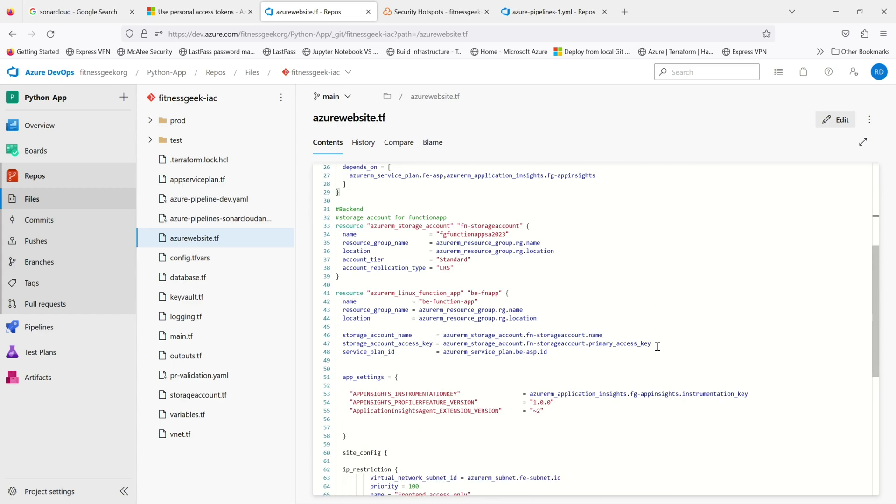
{"action": "scroll", "coordinate": [657, 347], "scroll_direction": "down", "scroll_amount": 3}
{"action": "scroll", "coordinate": [657, 346], "scroll_direction": "down", "scroll_amount": 2}
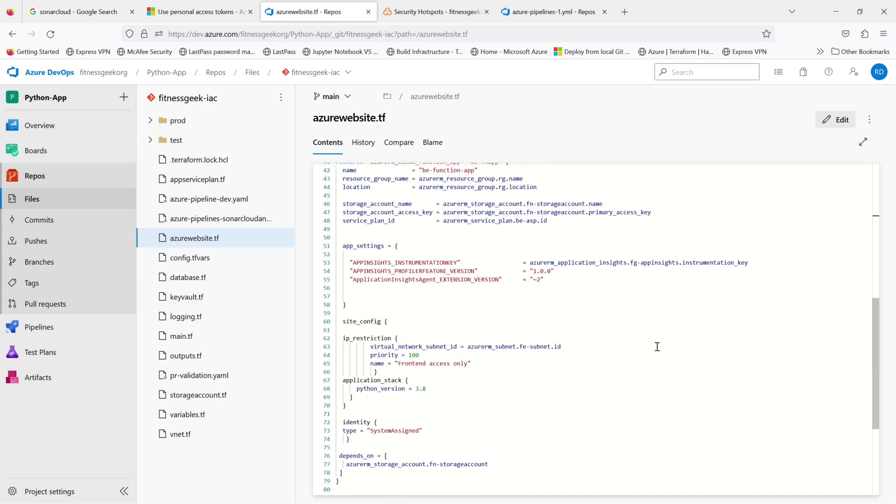
{"action": "mouse_move", "coordinate": [350, 438]}
{"action": "left_mouse_down"}
{"action": "mouse_move", "coordinate": [347, 424]}
{"action": "mouse_move", "coordinate": [337, 424]}
{"action": "mouse_move", "coordinate": [345, 425]}
{"action": "left_mouse_up"}
{"action": "scroll", "coordinate": [634, 383], "scroll_direction": "up", "scroll_amount": 2}
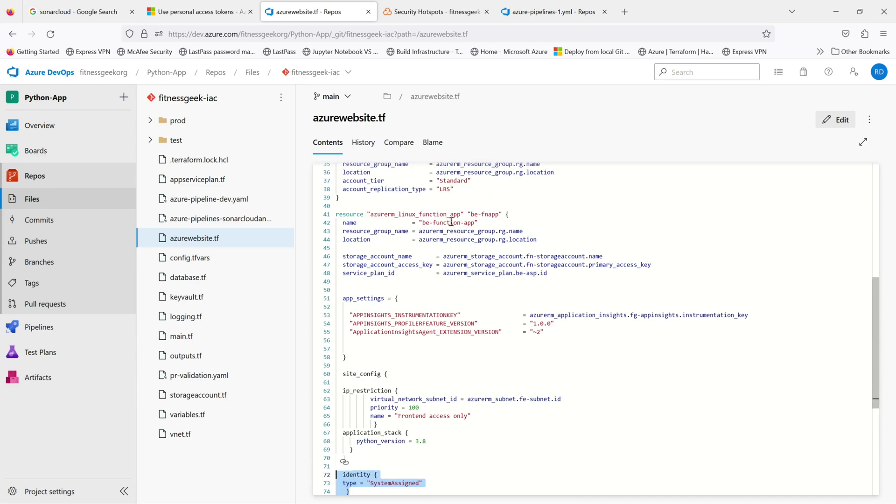
{"action": "scroll", "coordinate": [557, 315], "scroll_direction": "up", "scroll_amount": 3}
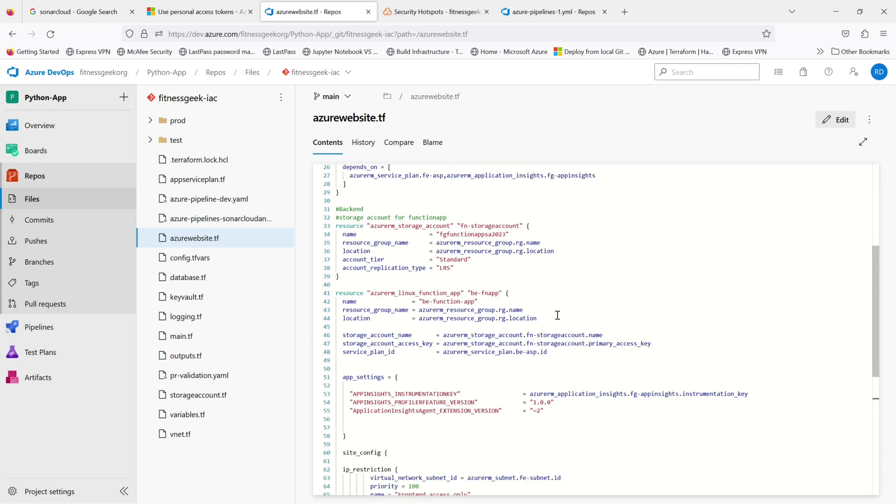
{"action": "scroll", "coordinate": [557, 315], "scroll_direction": "up", "scroll_amount": 3}
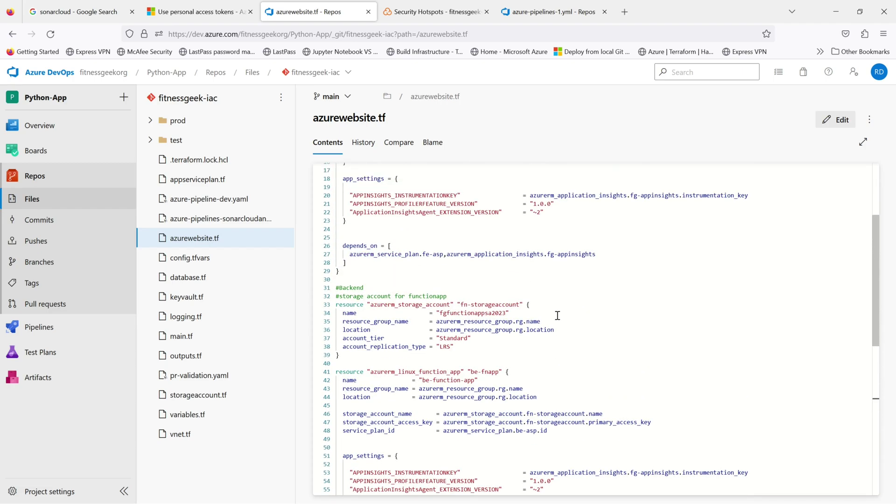
{"action": "scroll", "coordinate": [557, 315], "scroll_direction": "up", "scroll_amount": 3}
{"action": "scroll", "coordinate": [557, 316], "scroll_direction": "up", "scroll_amount": 2}
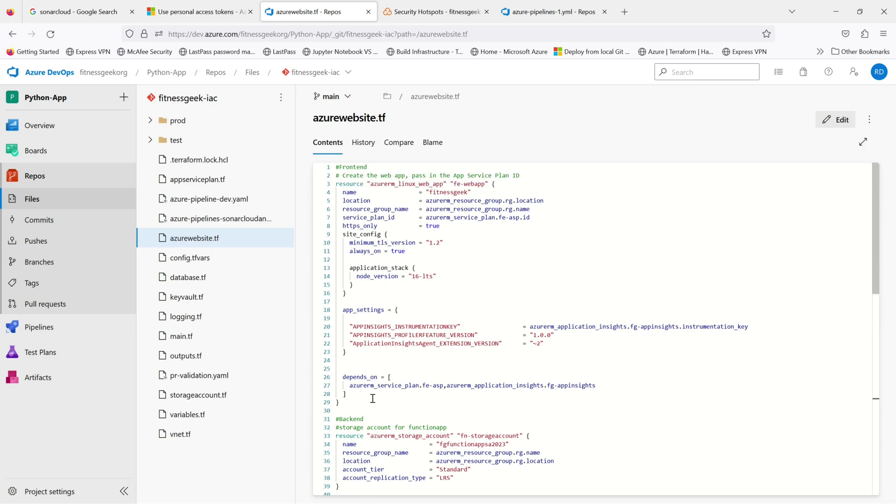
Step: Start editing azurewebsite.tf on main, then cancel the edit
{"action": "left_click", "coordinate": [822, 122]}
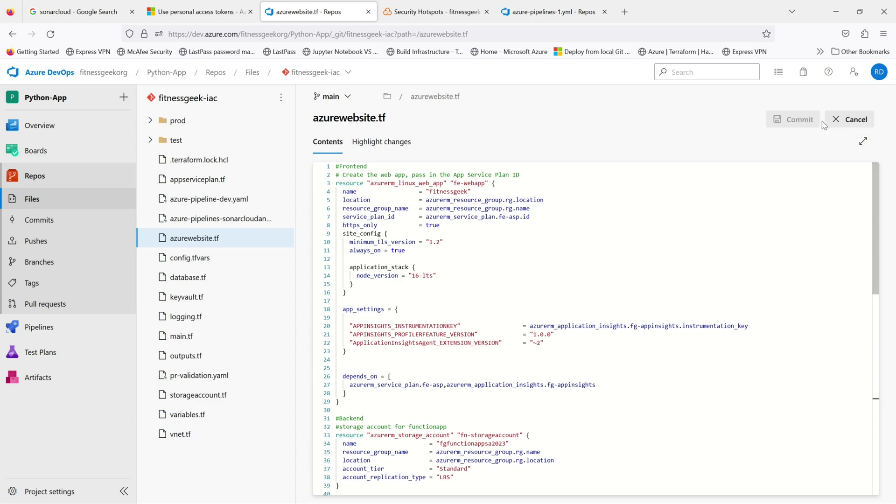
{"action": "left_click", "coordinate": [358, 397]}
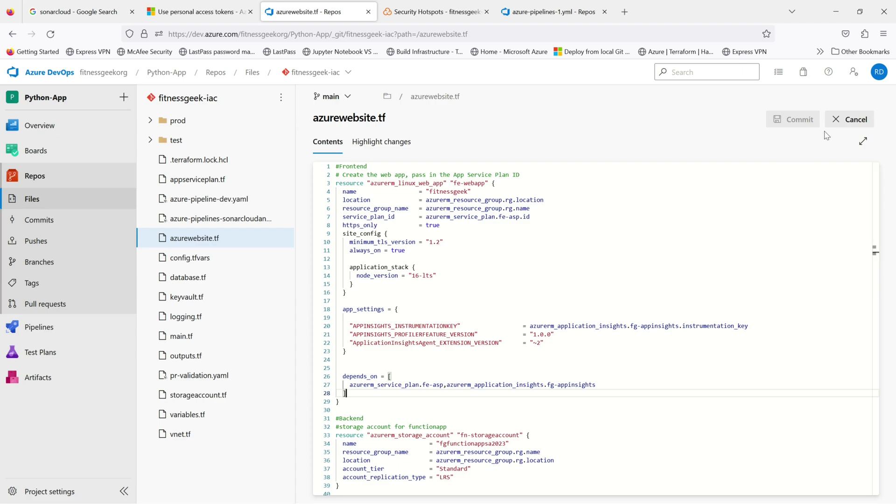
{"action": "left_click", "coordinate": [849, 121]}
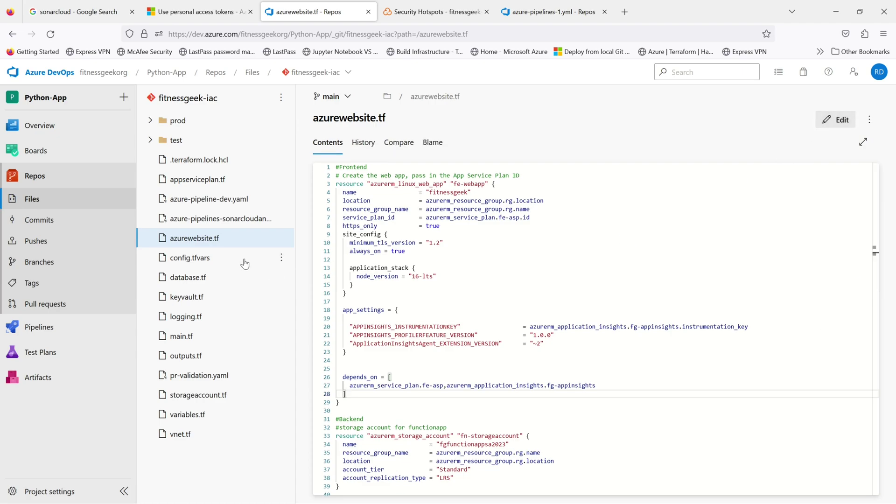
Step: Show azurewebsite.tf from the checkov_fix branch, then return to SonarCloud's Security Hotspots
{"action": "left_click", "coordinate": [354, 96]}
{"action": "left_click", "coordinate": [357, 157]}
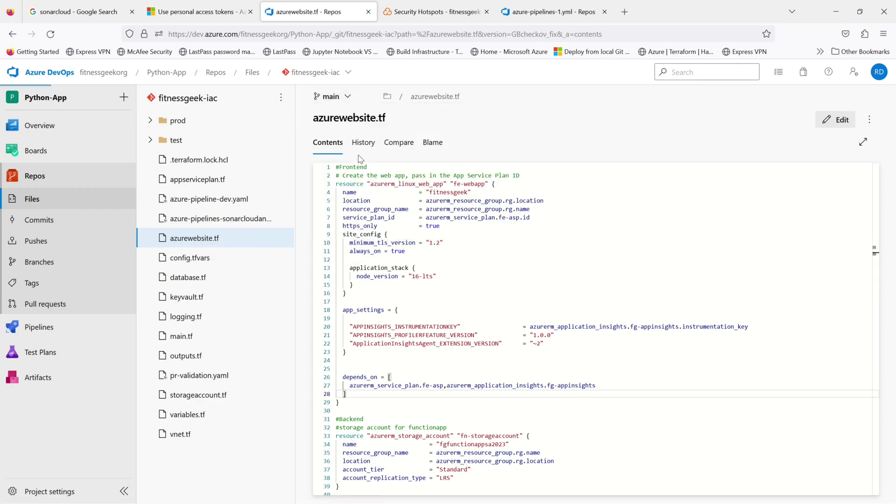
{"action": "scroll", "coordinate": [513, 279], "scroll_direction": "down", "scroll_amount": 1}
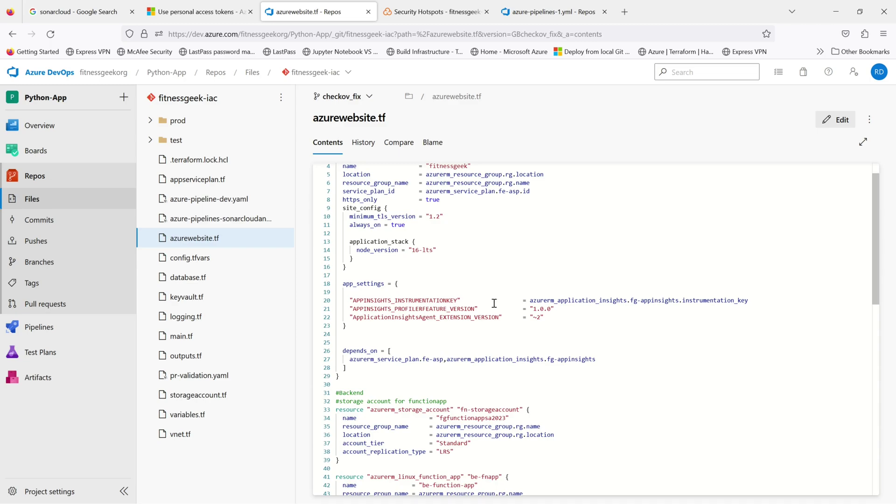
{"action": "left_click", "coordinate": [439, 15]}
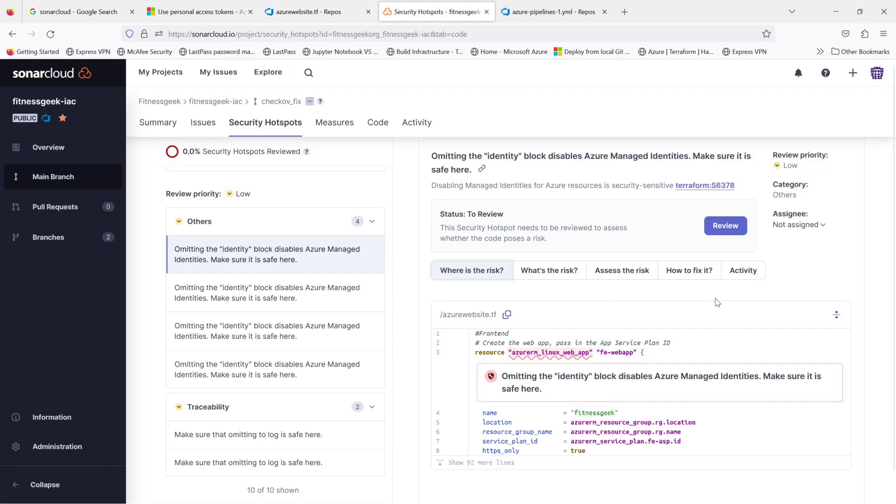
Step: Open the hotspot's fix guidance and copy the compliant identity { type = "SystemAssigned" } example
{"action": "left_click", "coordinate": [689, 272]}
{"action": "scroll", "coordinate": [661, 429], "scroll_direction": "down", "scroll_amount": 4}
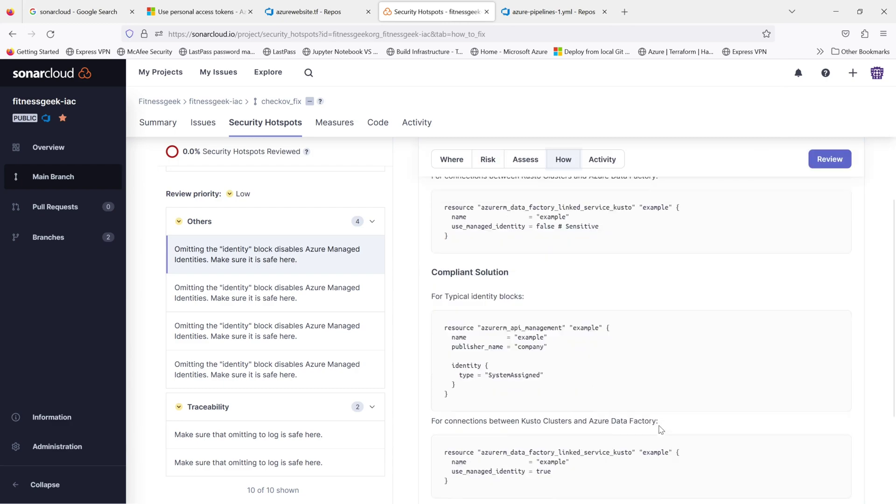
{"action": "left_click_drag", "start_coordinate": [458, 371], "coordinate": [444, 351]}
{"action": "key", "text": "ctrl+c"}
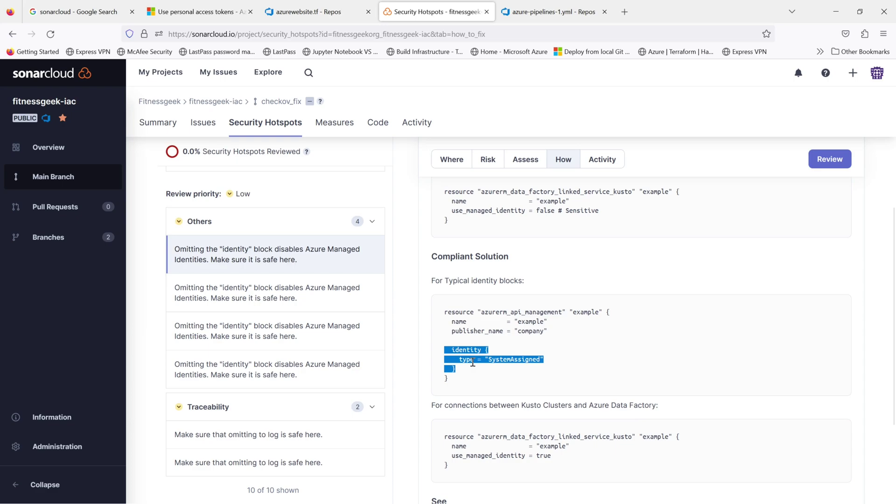
Step: Paste the SystemAssigned identity block after line 28 of azurewebsite.tf and commit to checkov_fix
{"action": "left_click", "coordinate": [327, 21]}
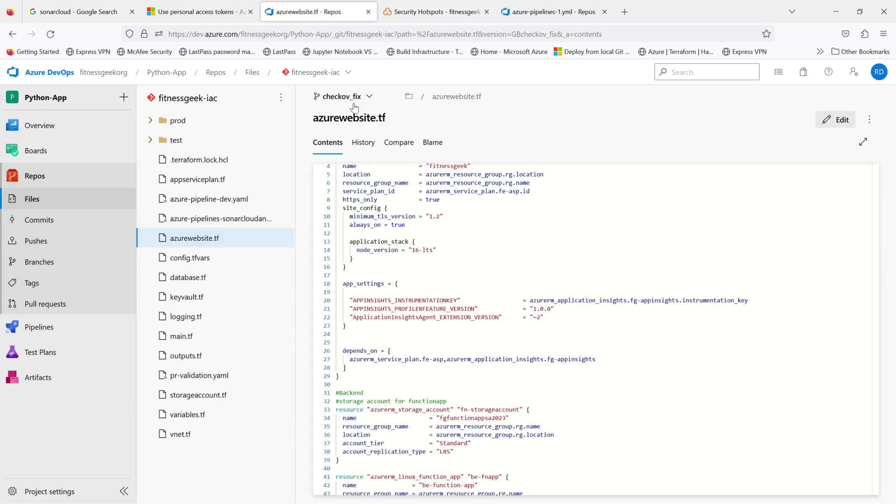
{"action": "left_click", "coordinate": [363, 369]}
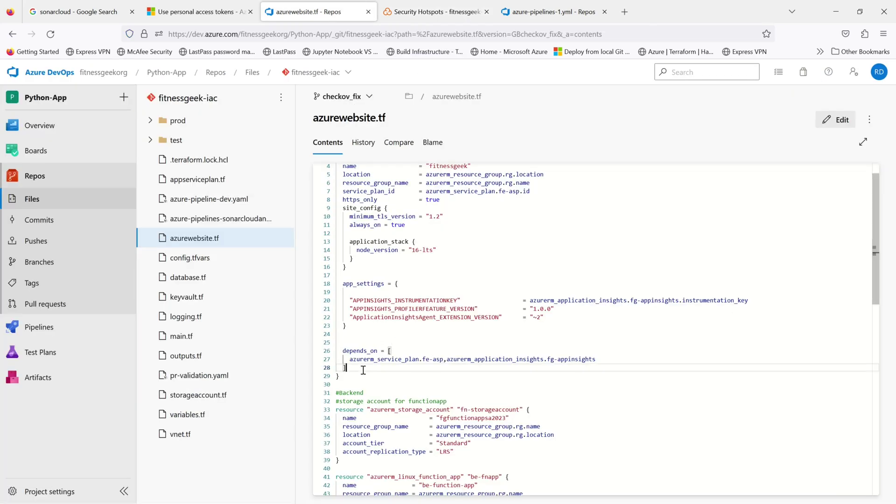
{"action": "key", "text": "Return"}
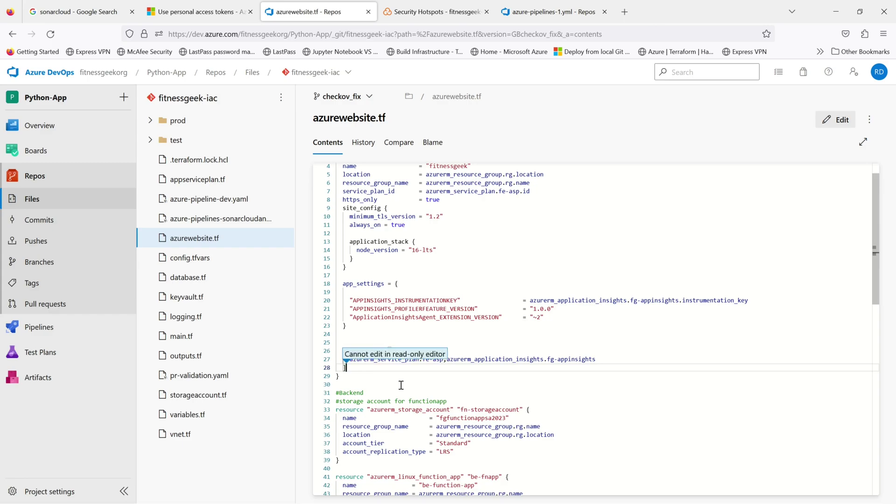
{"action": "left_click", "coordinate": [835, 120]}
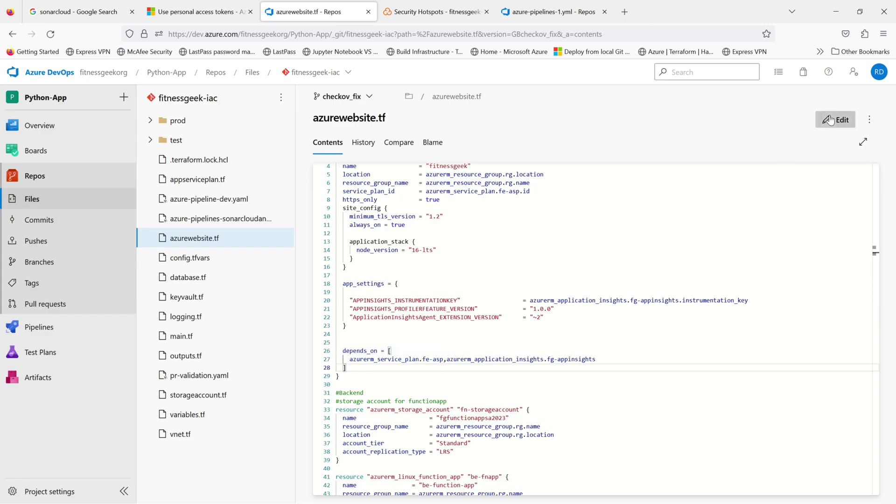
{"action": "key", "text": "Return"}
{"action": "key", "text": "Return"}
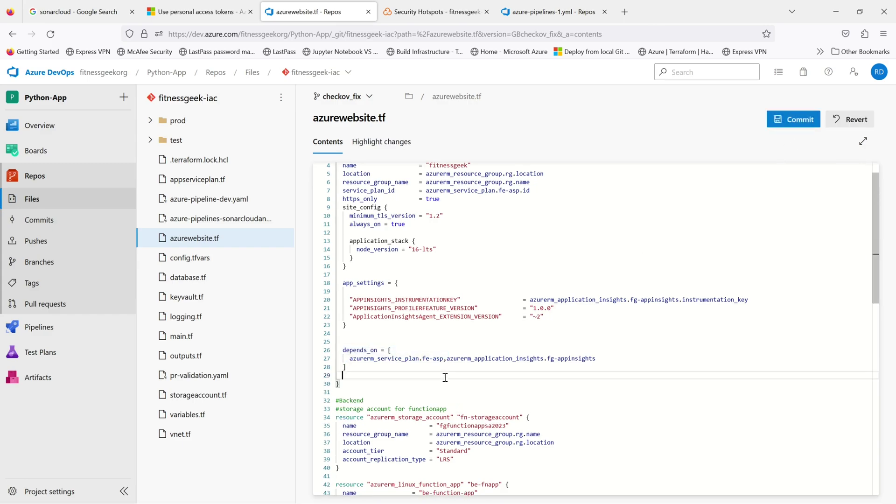
{"action": "key", "text": "ctrl+v"}
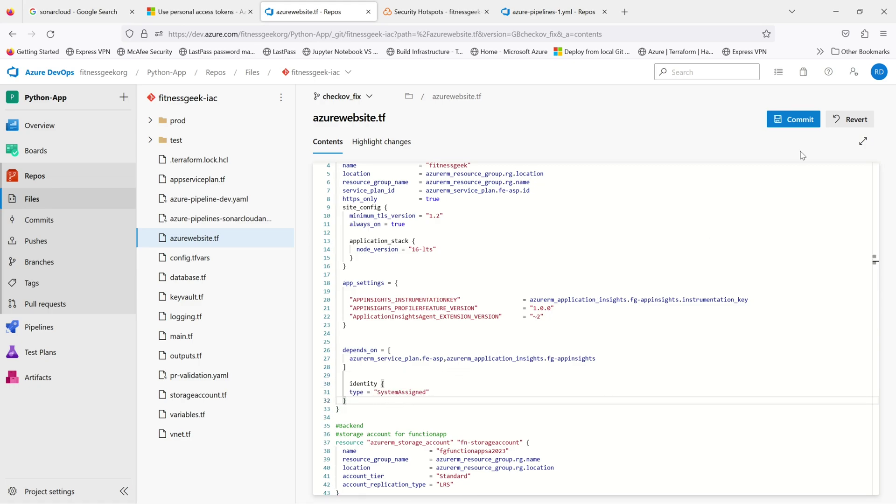
{"action": "left_click", "coordinate": [792, 120]}
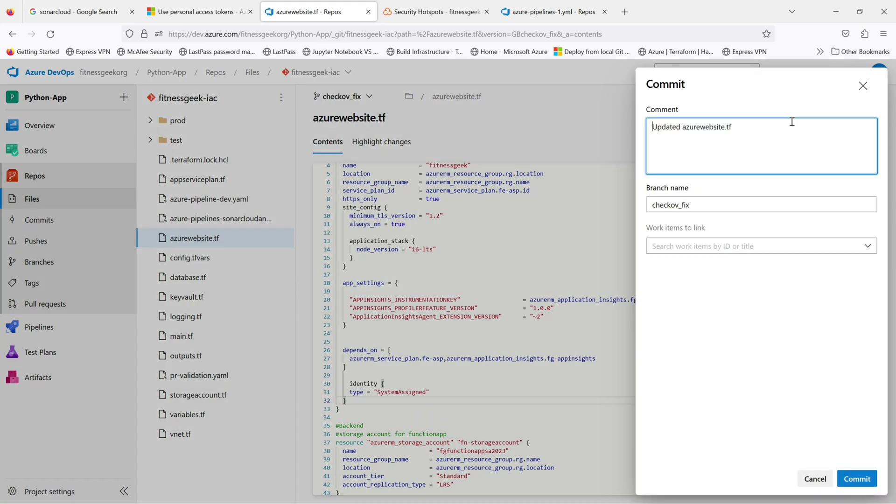
{"action": "left_click", "coordinate": [851, 481]}
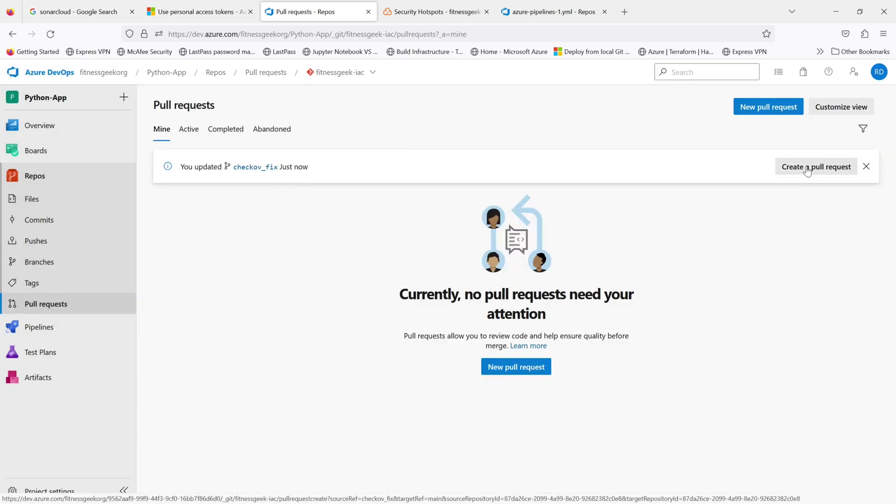
Step: Start a pull request from checkov_fix into main and review its changed files and commits
{"action": "left_click", "coordinate": [807, 168]}
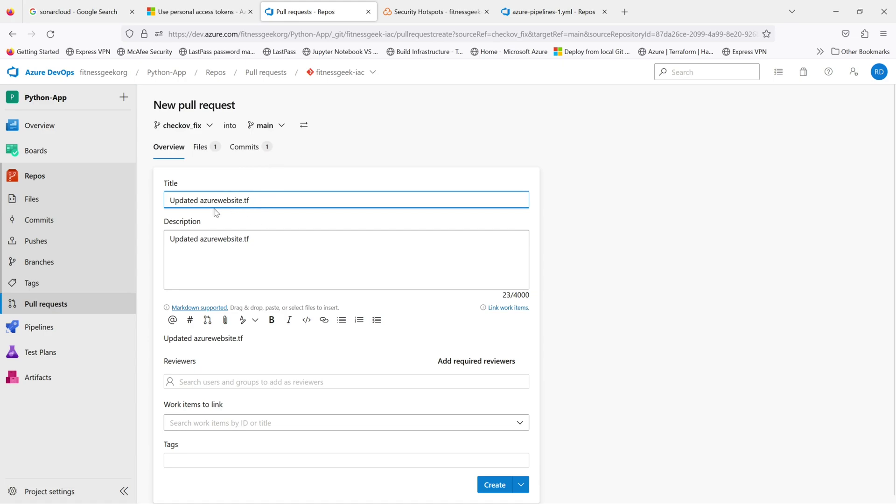
{"action": "left_click", "coordinate": [202, 148]}
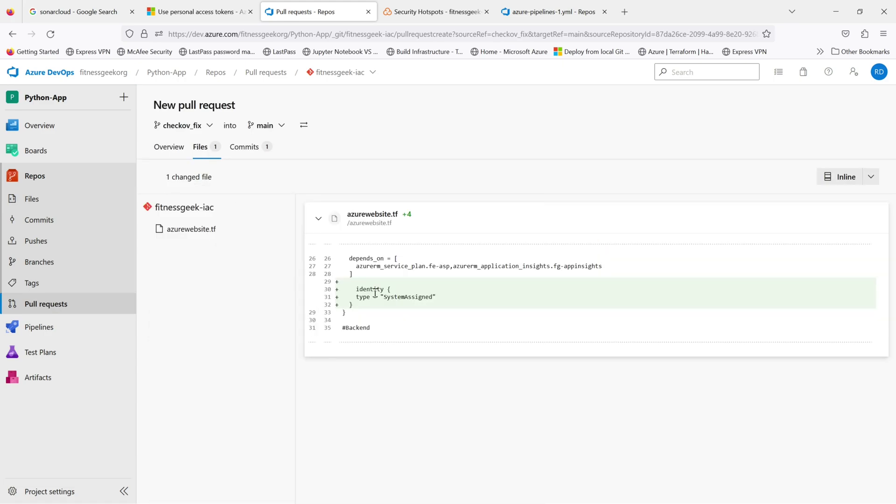
{"action": "left_click", "coordinate": [244, 148]}
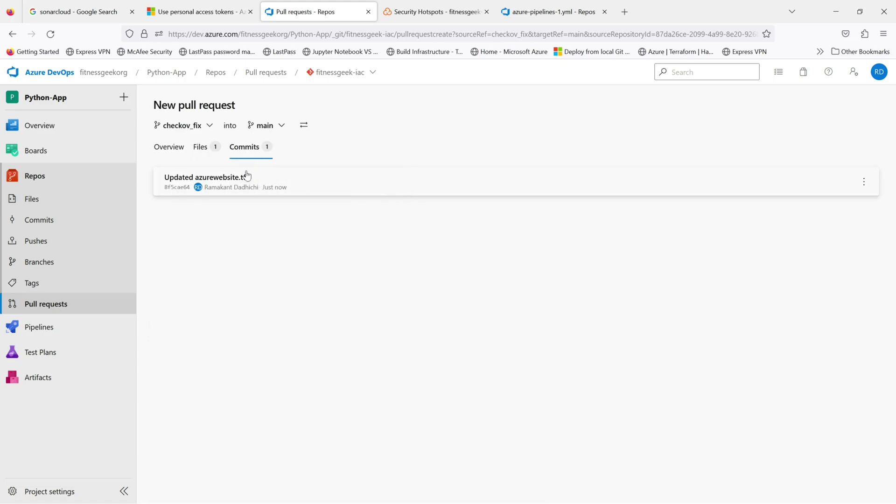
{"action": "left_click", "coordinate": [173, 149]}
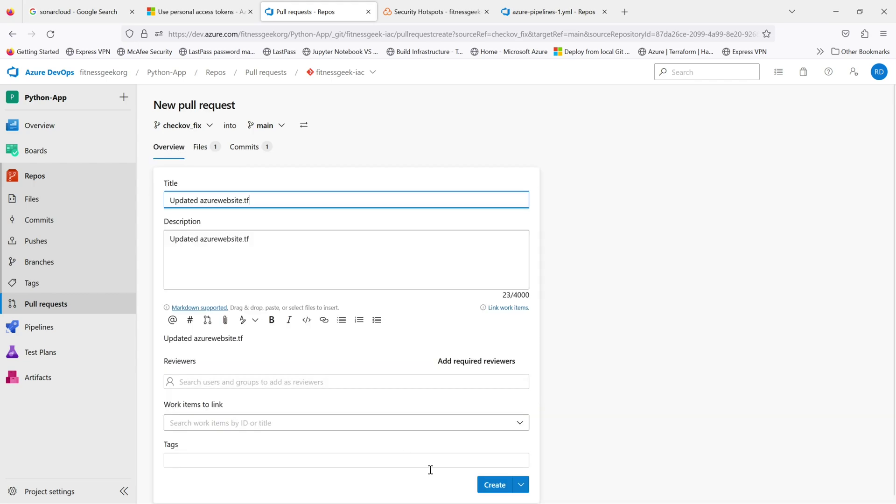
Step: Create PR 14 'Updated azurewebsite.tf' and view job logs of the queued CodeAnalysis run #20230510.4
{"action": "left_click", "coordinate": [497, 485]}
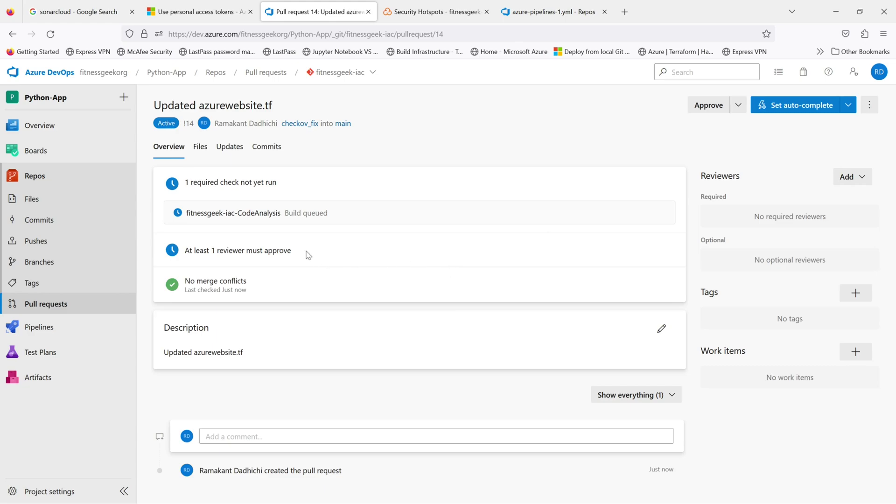
{"action": "left_click", "coordinate": [272, 215]}
{"action": "left_click", "coordinate": [234, 315]}
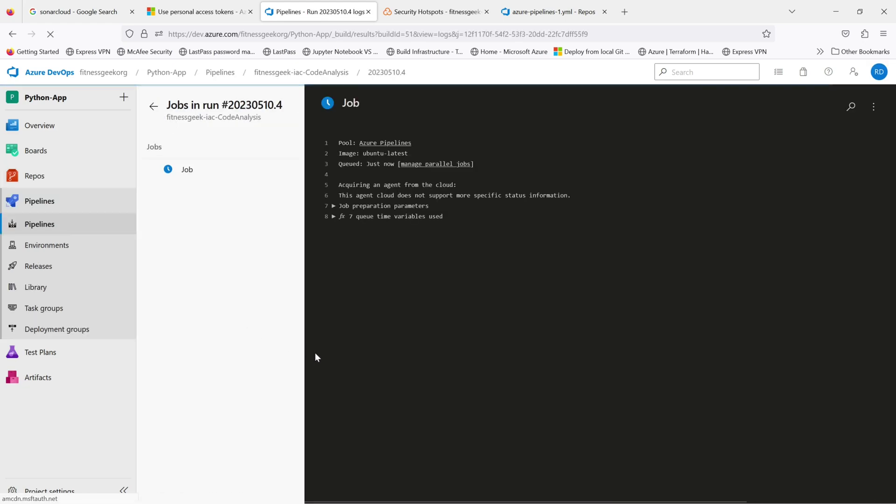
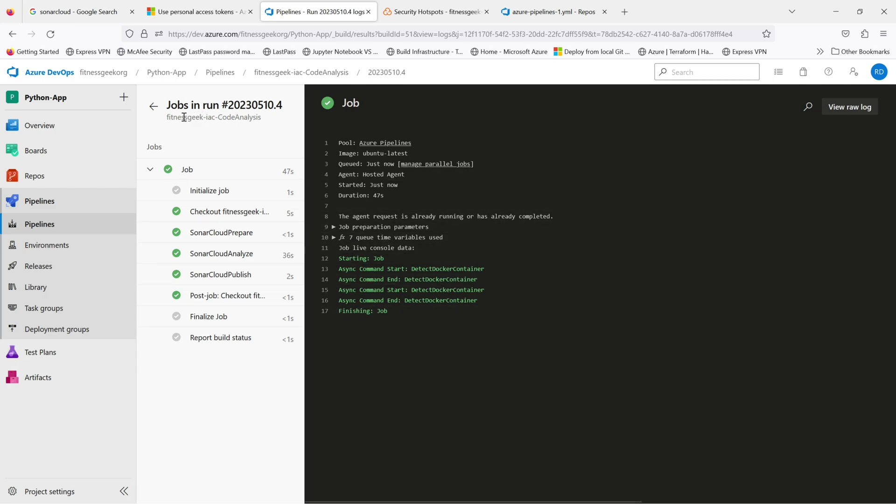
Step: Return from the job log to run #20230510.4's summary, then bring back SonarCloud's Security Hotspots page
{"action": "left_click", "coordinate": [154, 108]}
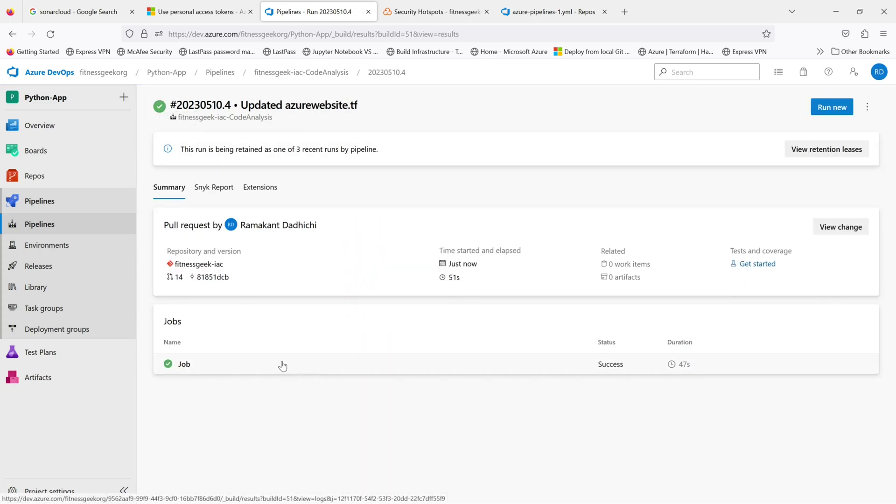
{"action": "left_click", "coordinate": [427, 10]}
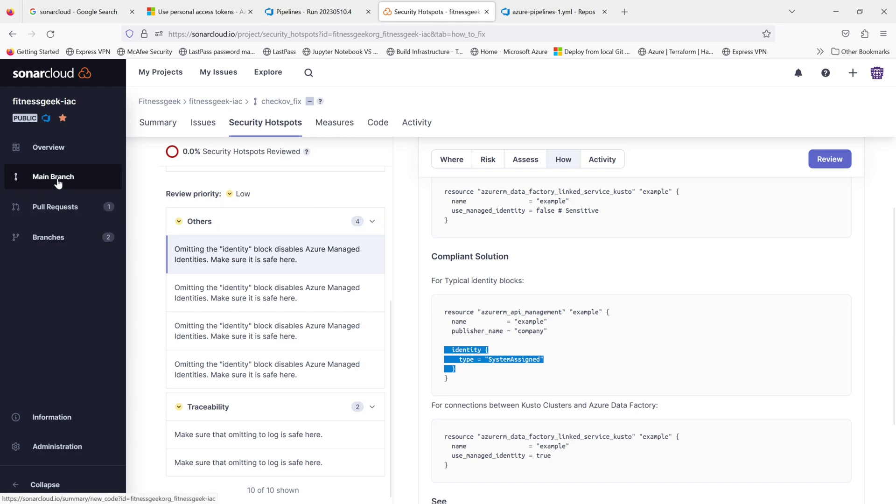
Step: Check fitnessgeek-iac's Latest Activity showing the checkov_fix analysis passed, then go back to run #20230510.4
{"action": "left_click", "coordinate": [212, 102]}
{"action": "scroll", "coordinate": [577, 278], "scroll_direction": "down", "scroll_amount": 5}
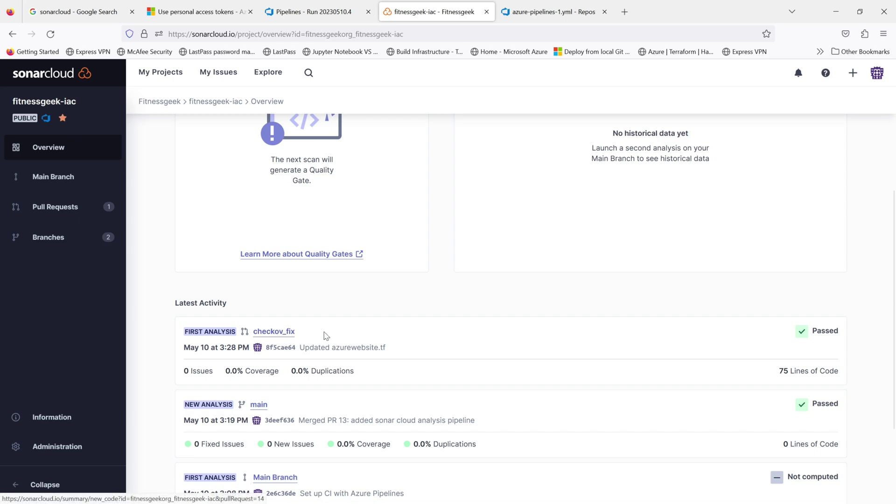
{"action": "left_click", "coordinate": [335, 16]}
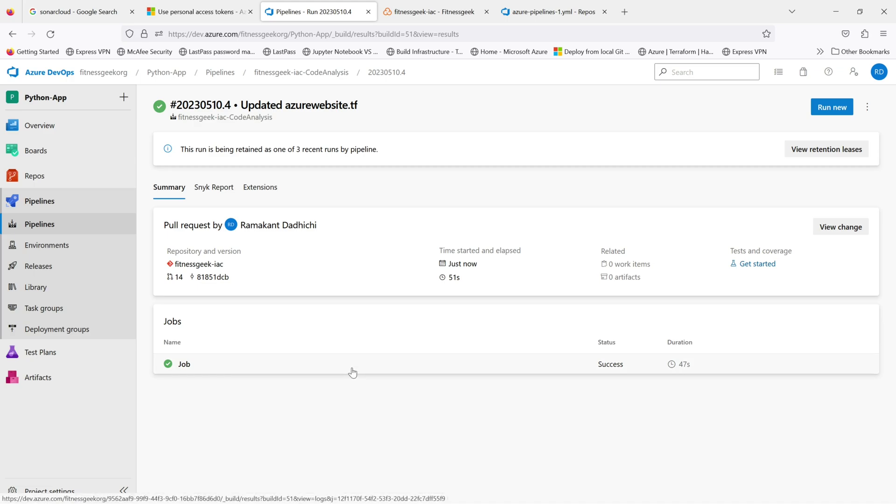
Step: Confirm PR 14 'Updated azurewebsite.tf' passed the SonarCloud quality gate with 0 bugs and vulnerabilities
{"action": "left_click", "coordinate": [227, 73]}
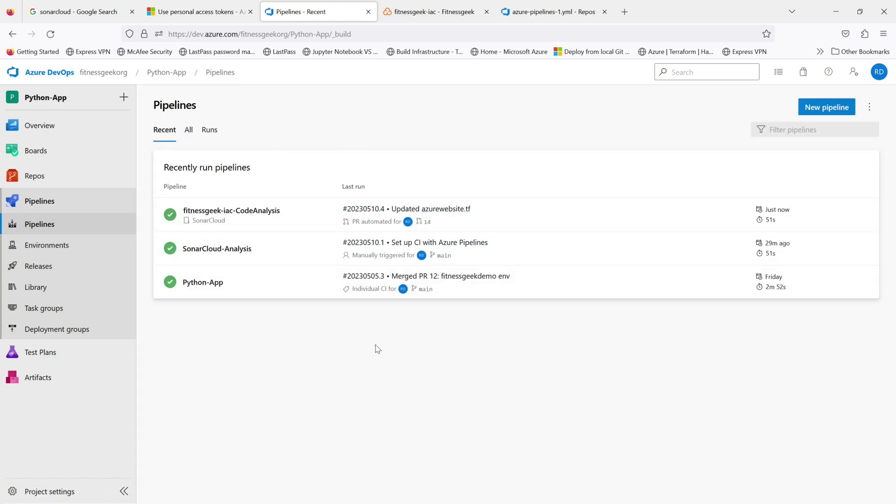
{"action": "left_click", "coordinate": [303, 215]}
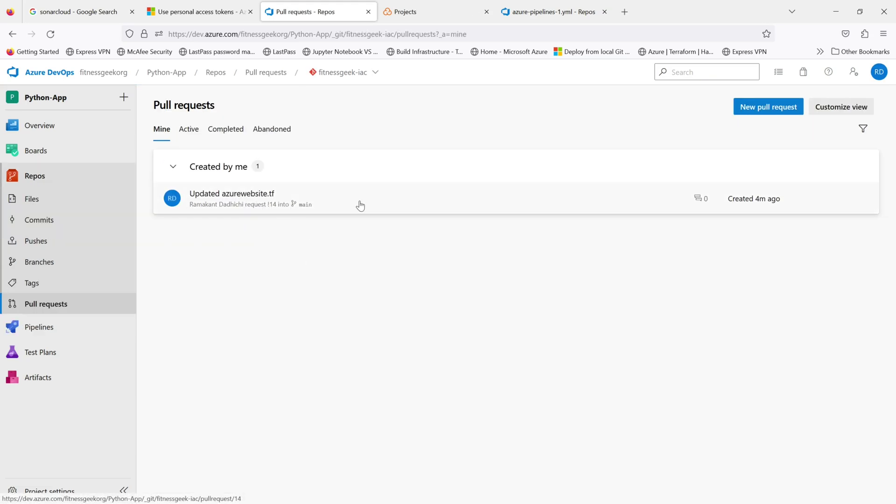
{"action": "left_click", "coordinate": [360, 206]}
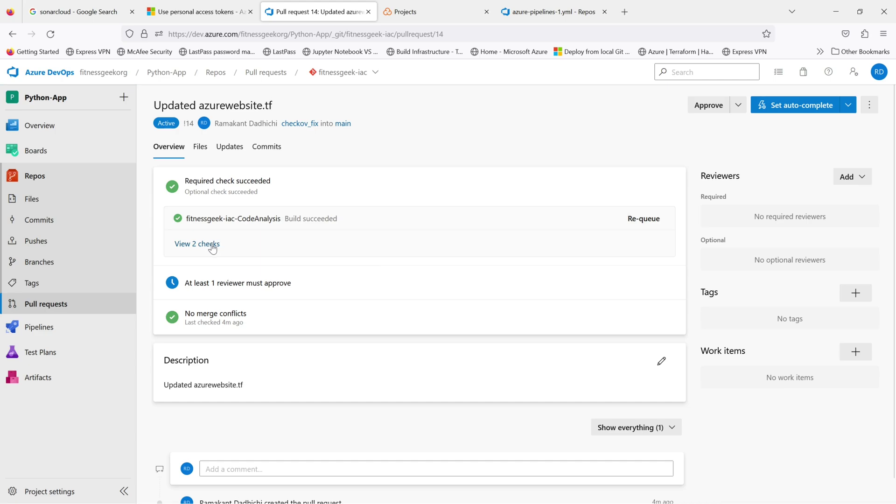
{"action": "left_click", "coordinate": [211, 245]}
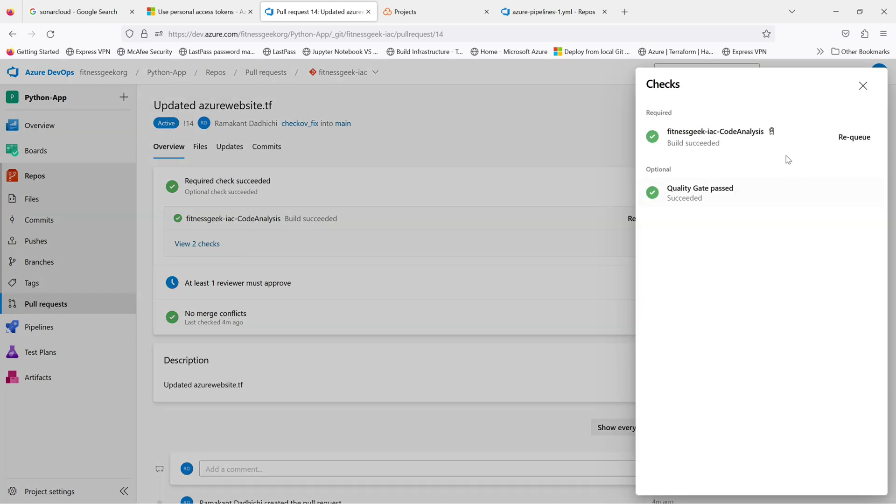
{"action": "left_click", "coordinate": [730, 197]}
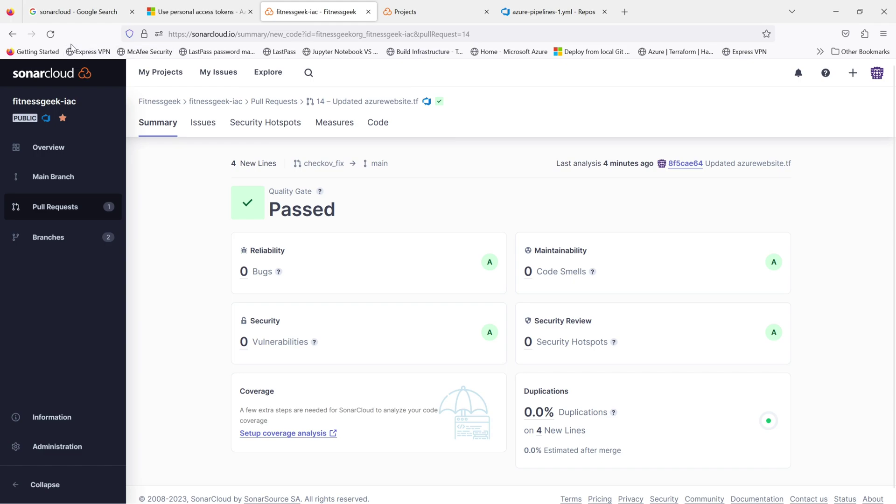
{"action": "left_click", "coordinate": [13, 34]}
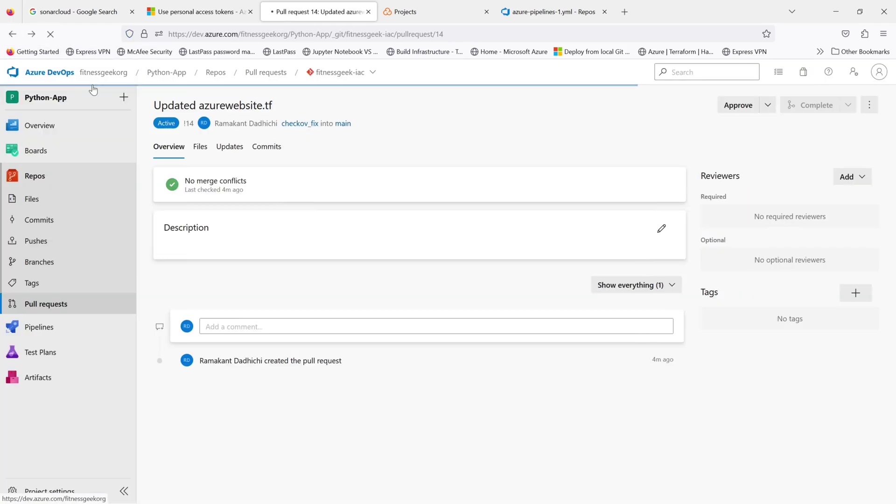
Step: Approve and merge PR 14 into main, deleting checkov_fix, then check run #20230510.5 and SonarCloud projects
{"action": "left_click", "coordinate": [708, 106]}
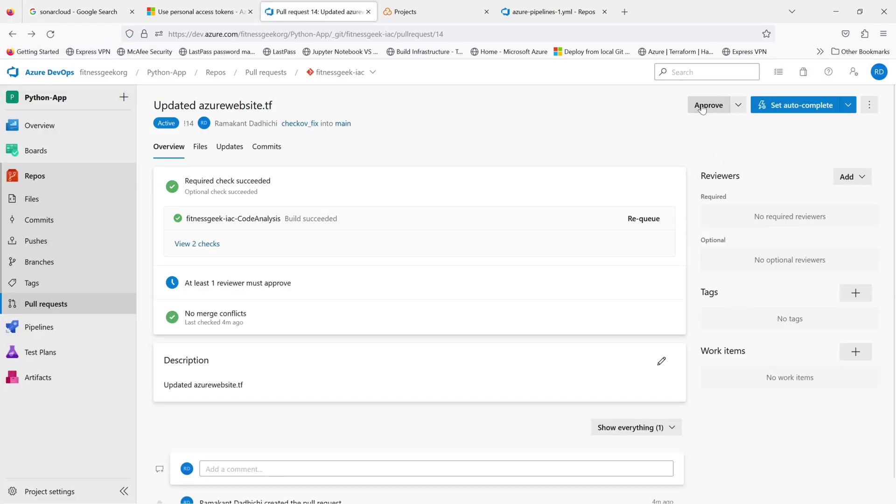
{"action": "left_click", "coordinate": [815, 109]}
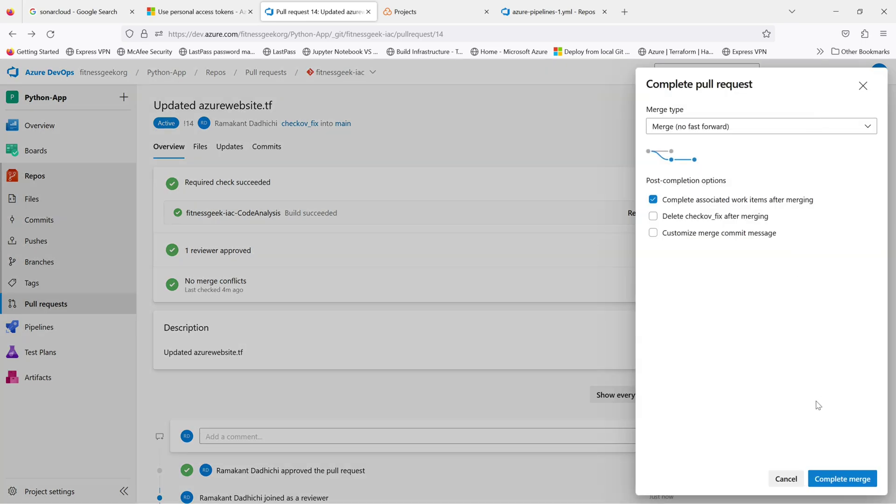
{"action": "left_click", "coordinate": [652, 217]}
{"action": "left_click", "coordinate": [842, 479]}
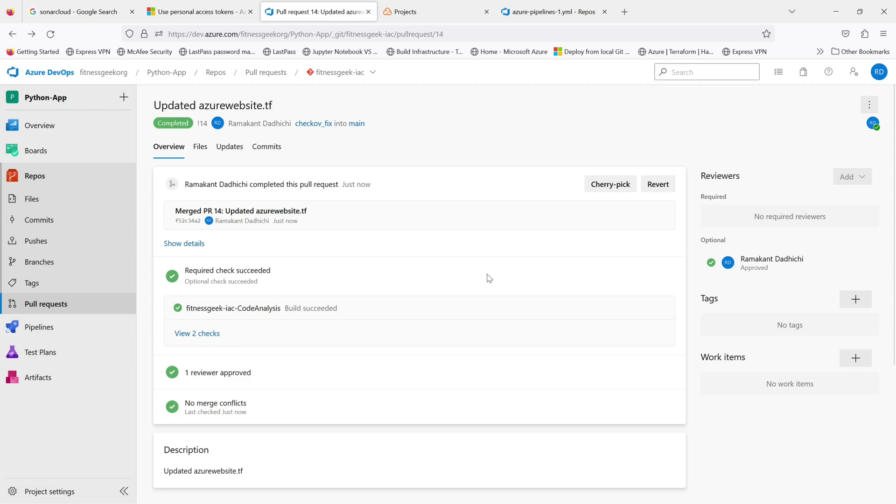
{"action": "left_click", "coordinate": [58, 327]}
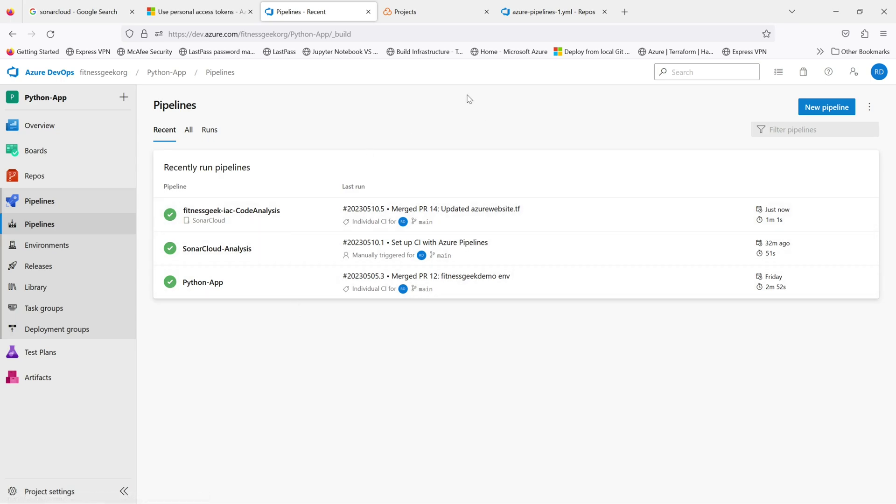
{"action": "left_click", "coordinate": [418, 14]}
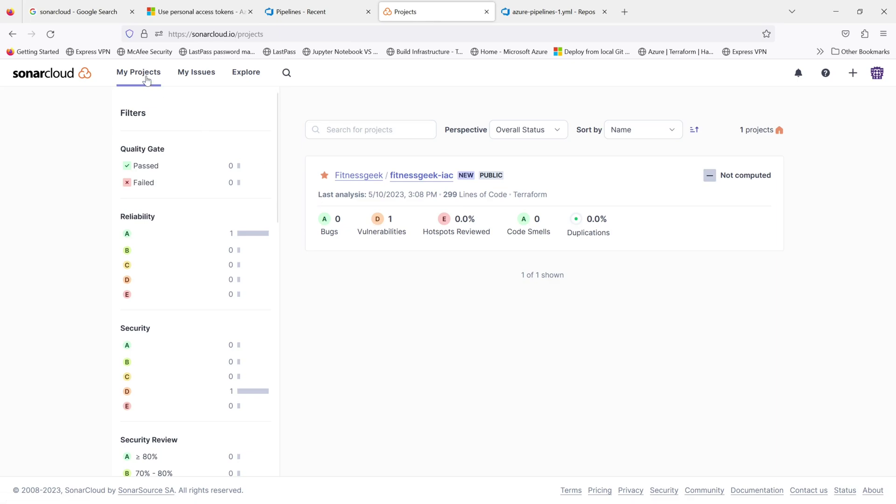
Step: Open fitnessgeek-iac's overview, noting the passed main branch gate, and review the remaining security hotspots
{"action": "left_click", "coordinate": [421, 176]}
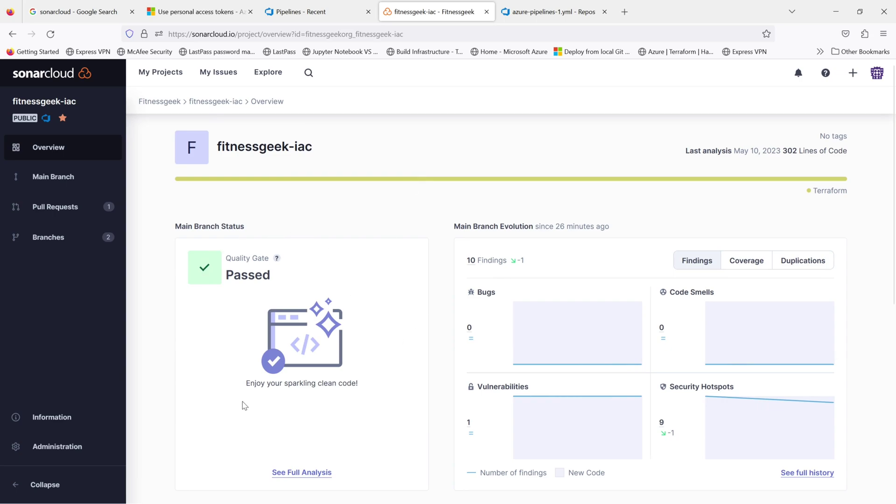
{"action": "left_click_drag", "start_coordinate": [363, 386], "coordinate": [240, 385]}
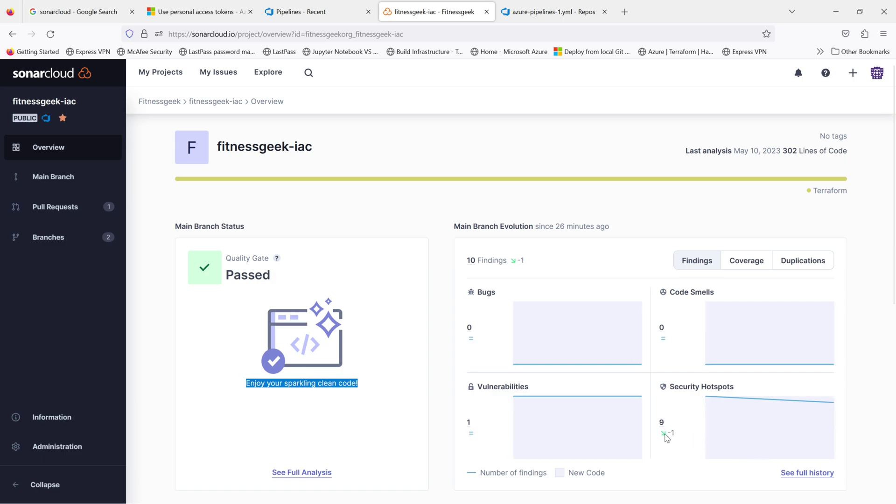
{"action": "left_click", "coordinate": [662, 422]}
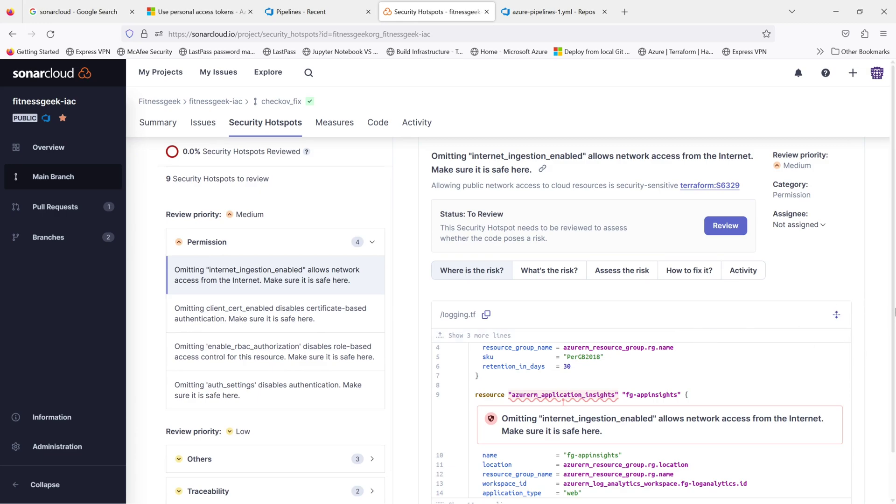
{"action": "scroll", "coordinate": [894, 308], "scroll_direction": "down", "scroll_amount": 2}
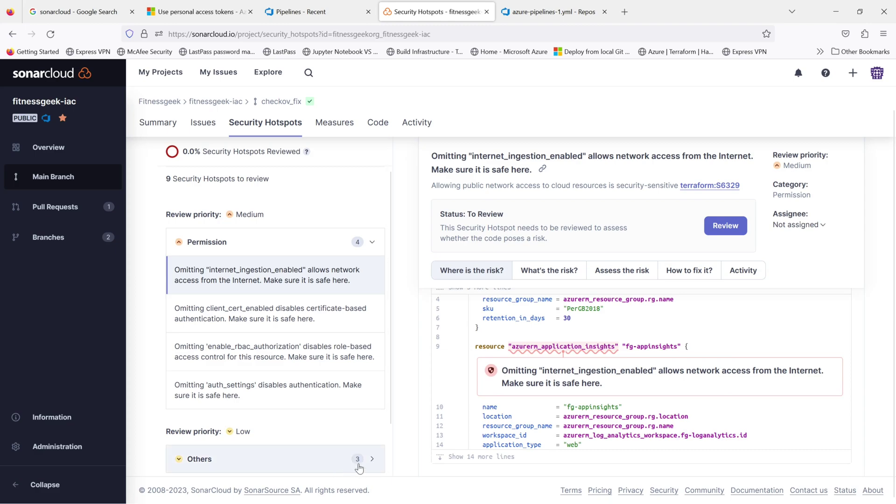
{"action": "scroll", "coordinate": [365, 400], "scroll_direction": "down", "scroll_amount": 2}
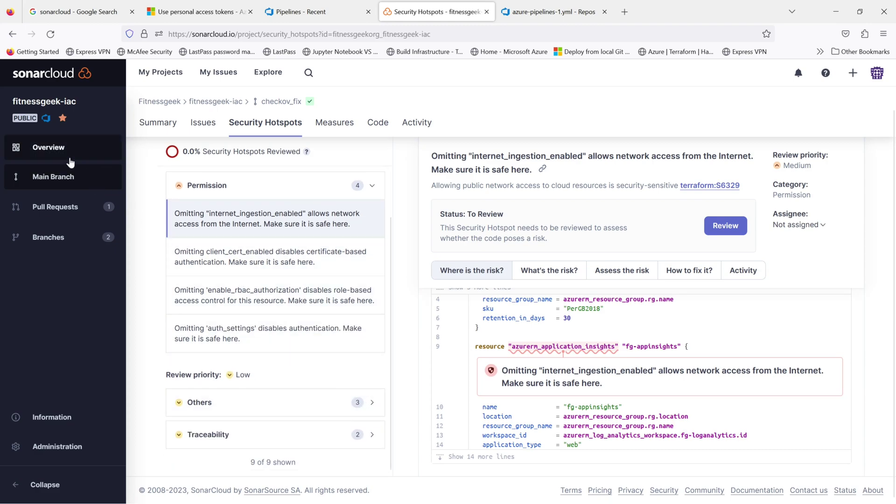
Step: Return to the overview and open the full activity history listing the May 10, 2023 analyses
{"action": "left_click", "coordinate": [55, 156]}
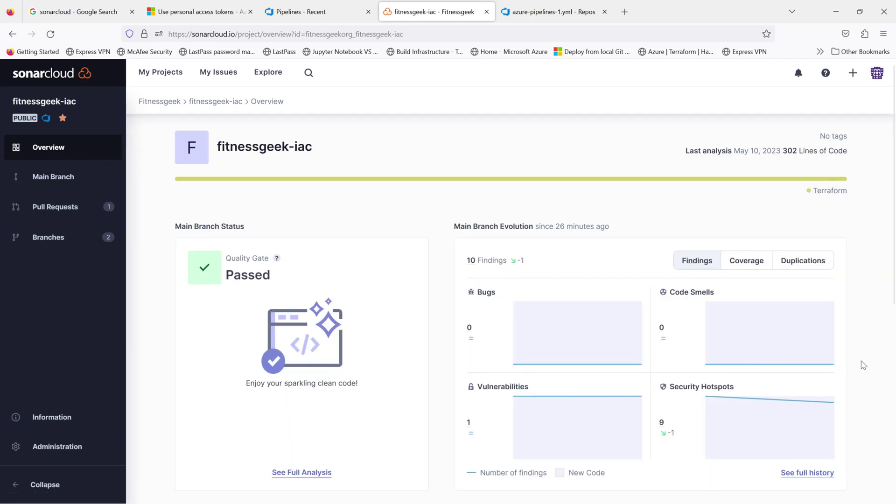
{"action": "scroll", "coordinate": [864, 363], "scroll_direction": "down", "scroll_amount": 5}
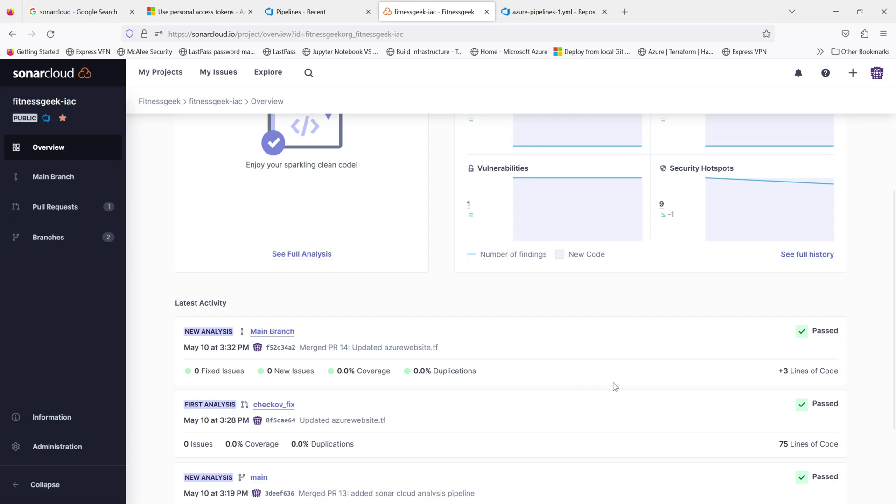
{"action": "scroll", "coordinate": [889, 340], "scroll_direction": "up", "scroll_amount": 3}
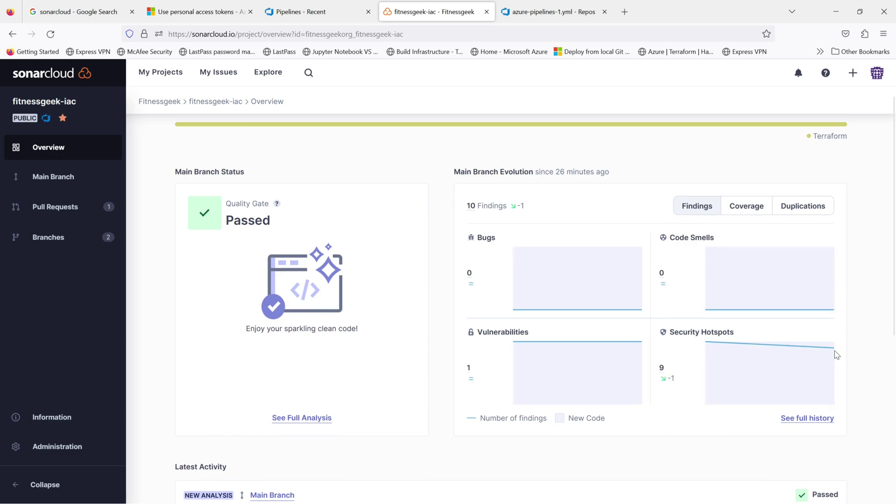
{"action": "scroll", "coordinate": [383, 385], "scroll_direction": "up", "scroll_amount": 2}
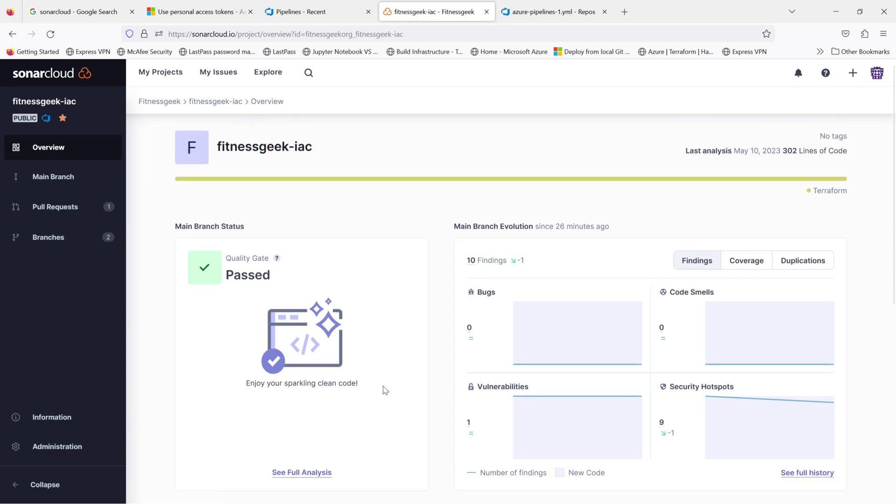
{"action": "left_click", "coordinate": [787, 473]}
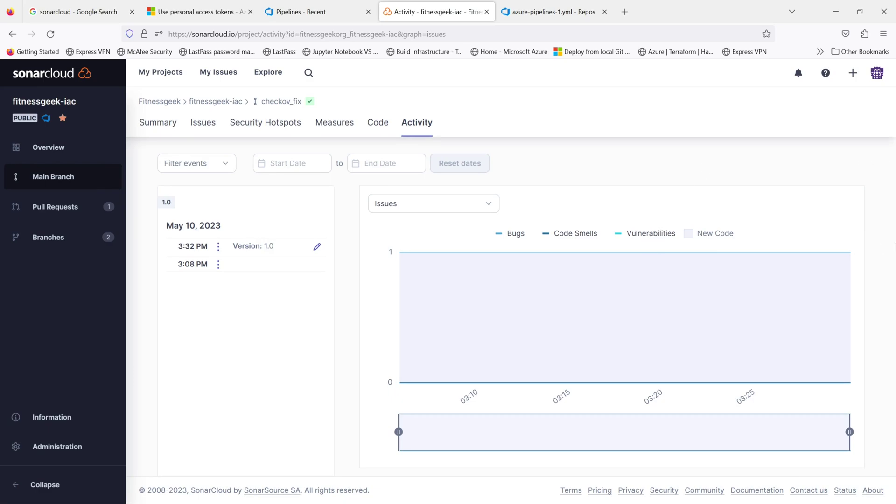
Step: Open the critical 'Set min_tls_version' issue and inspect the flagged storage account code in azurewebsite.tf
{"action": "key", "text": "alt+Left"}
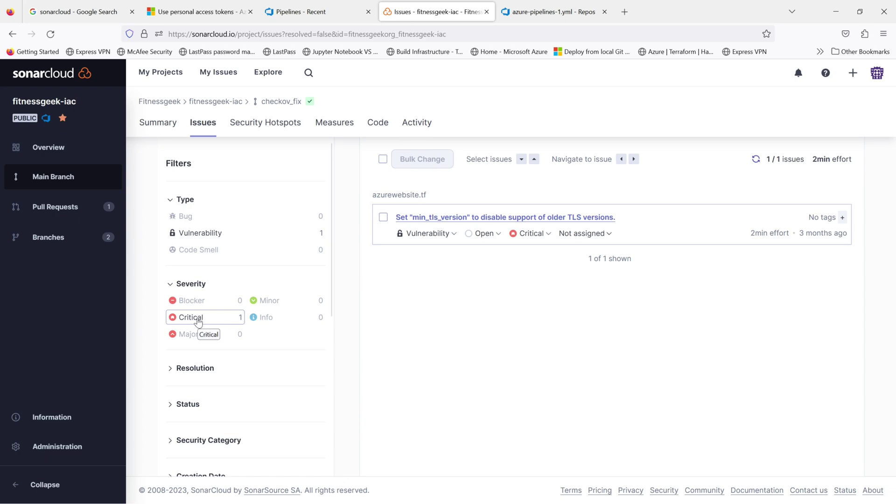
{"action": "left_click", "coordinate": [495, 219]}
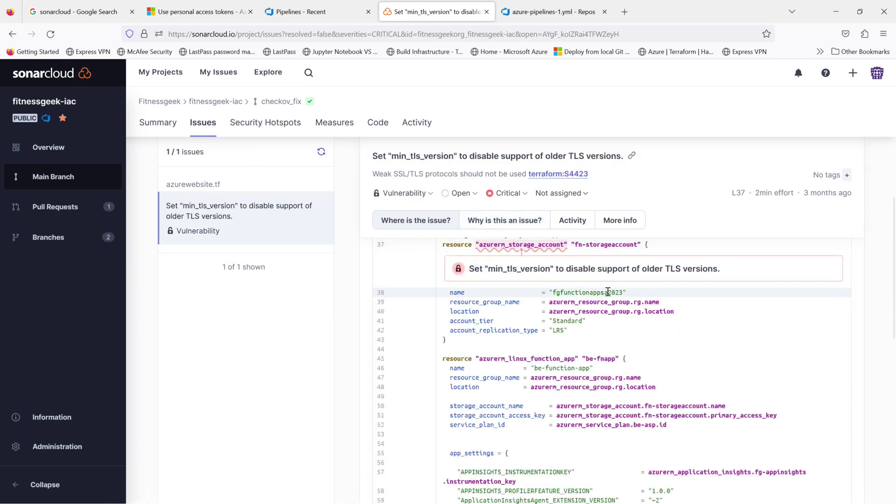
{"action": "left_click_drag", "start_coordinate": [641, 244], "coordinate": [476, 244]}
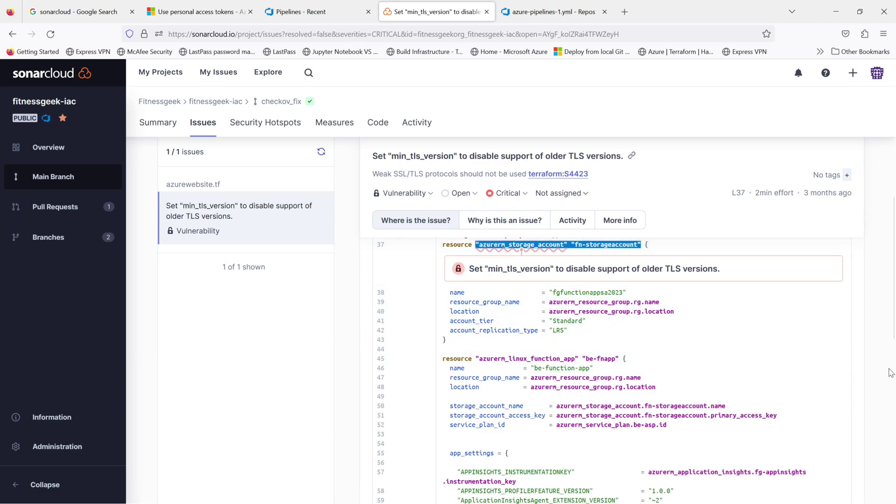
{"action": "scroll", "coordinate": [894, 371], "scroll_direction": "down", "scroll_amount": 3}
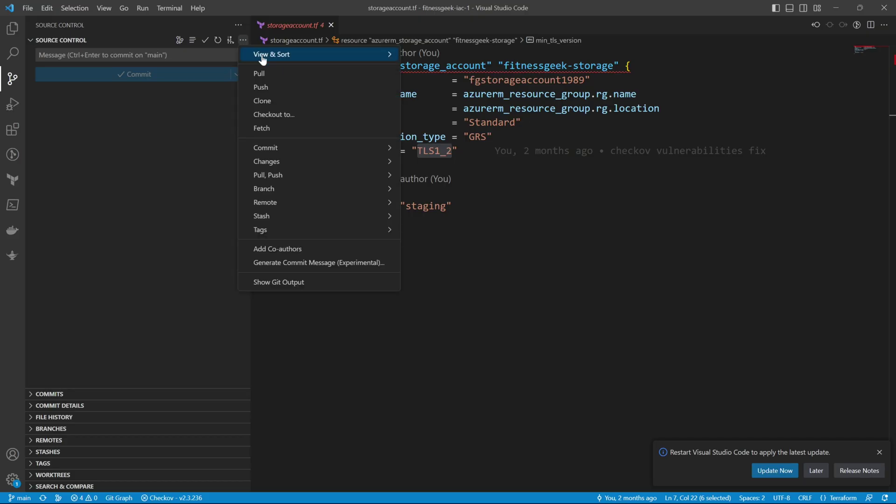
Step: Create and check out a new branch named fix_sonarcloud_issue
{"action": "mouse_move", "coordinate": [311, 152]}
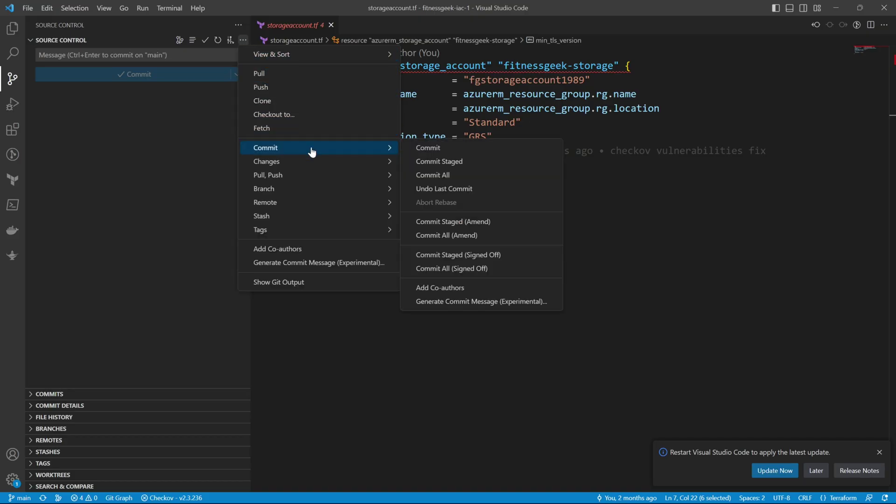
{"action": "left_click", "coordinate": [284, 116]}
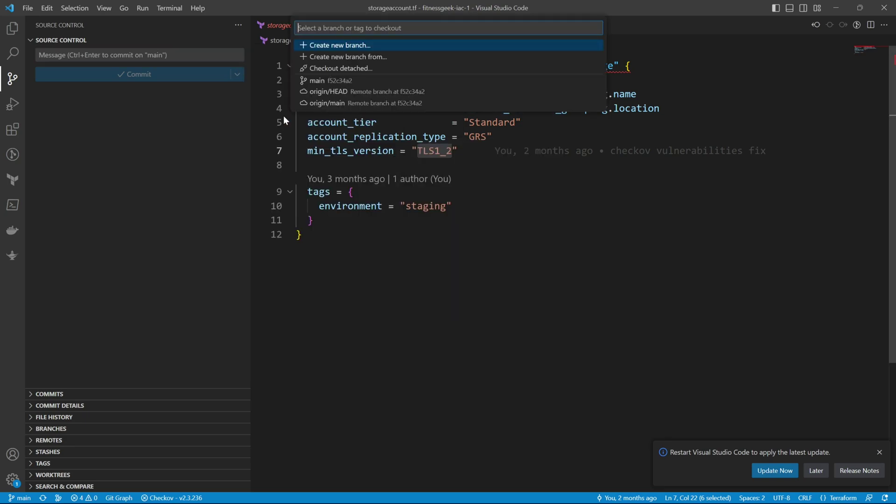
{"action": "left_click", "coordinate": [327, 47]}
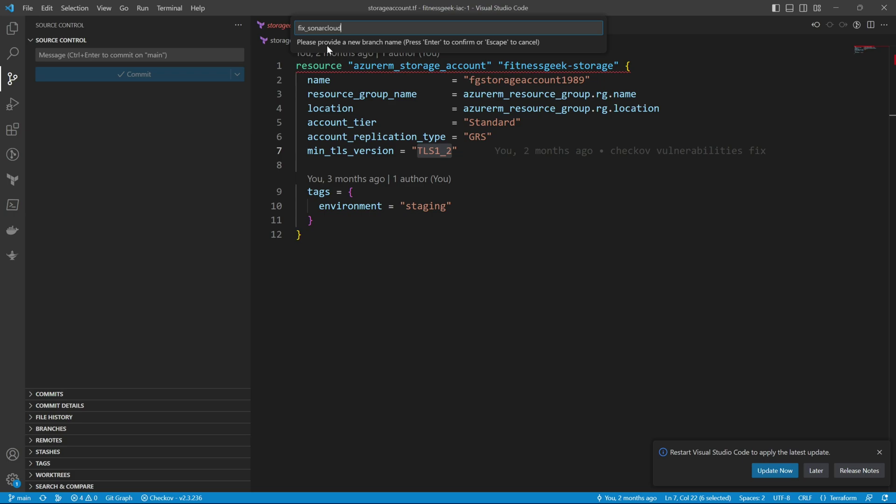
{"action": "type", "text": "ssue"}
{"action": "key", "text": "Return"}
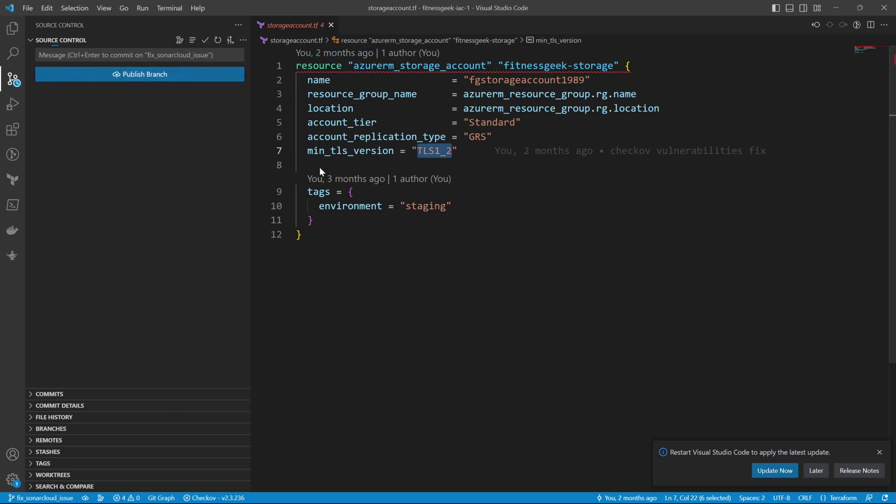
Step: Add min_tls_version = "TLS1_2" below account_replication_type in azurewebsite.tf and save
{"action": "left_click", "coordinate": [13, 27]}
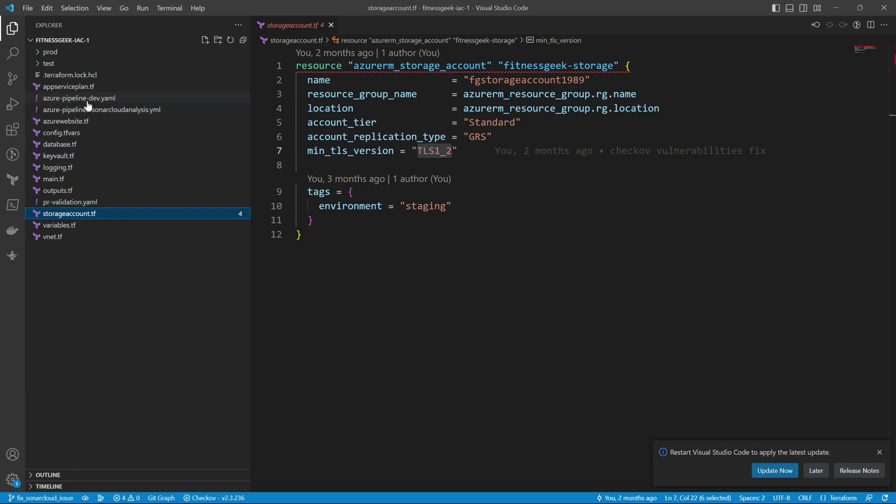
{"action": "left_click", "coordinate": [67, 123]}
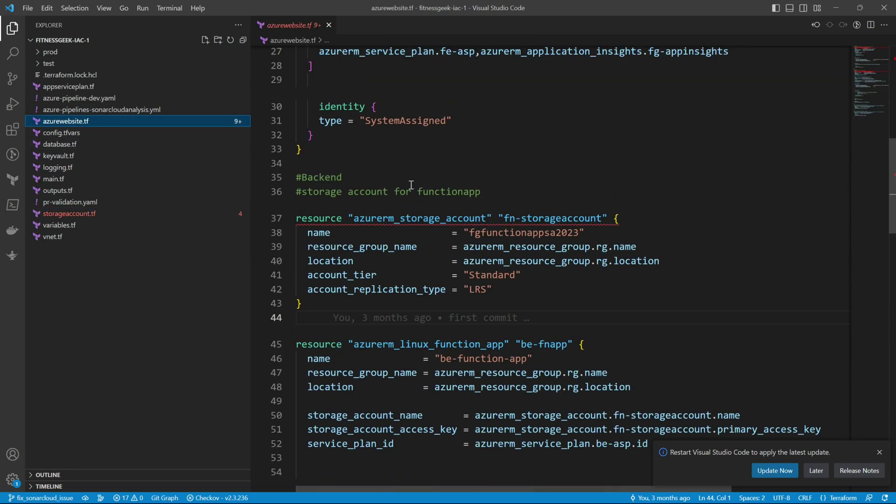
{"action": "left_click", "coordinate": [505, 290]}
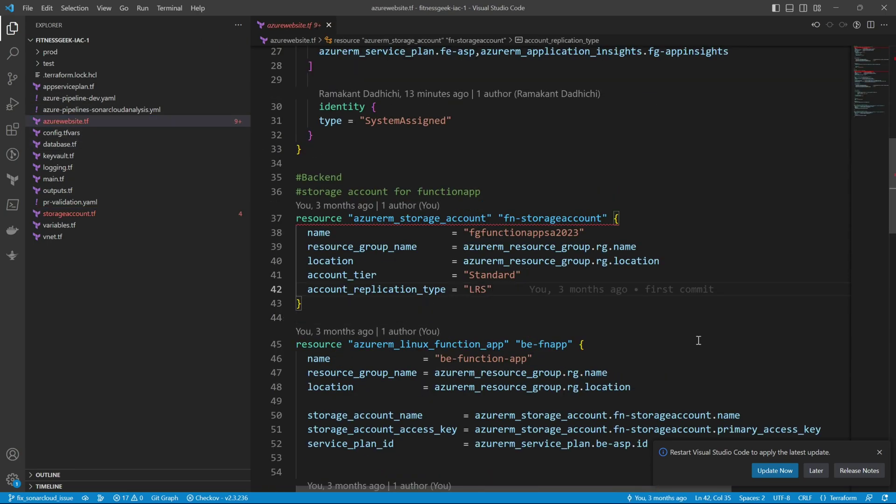
{"action": "key", "text": "Return"}
{"action": "type", "text": "min_tls_version = \"TLS1_2\""}
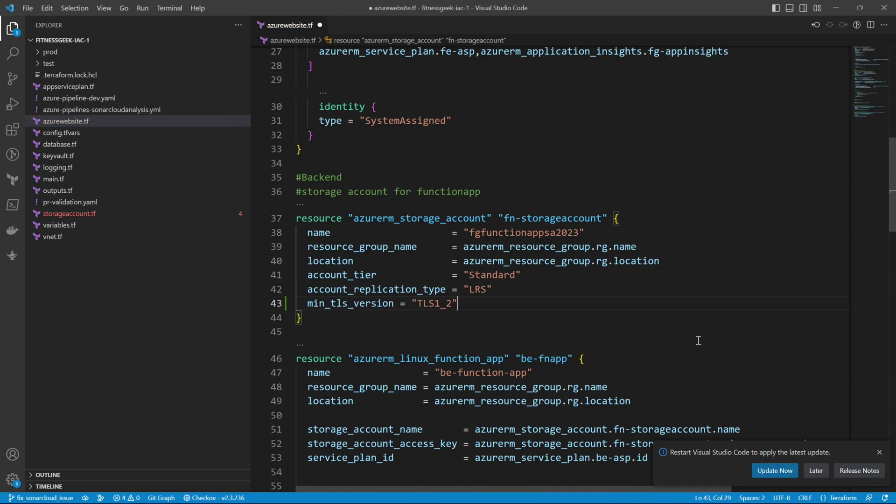
{"action": "key", "text": "ctrl+s"}
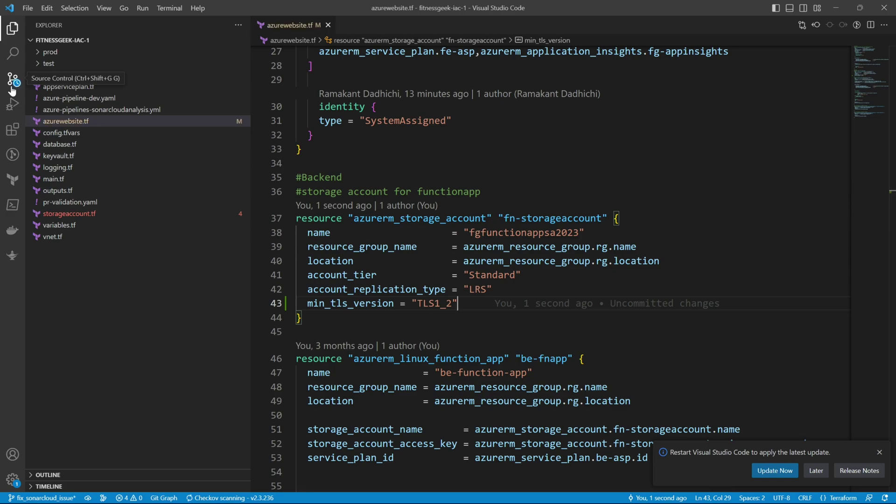
Step: Commit the TLS fix and publish the fix_sonarcloud_issue branch to the remote
{"action": "left_click", "coordinate": [12, 78]}
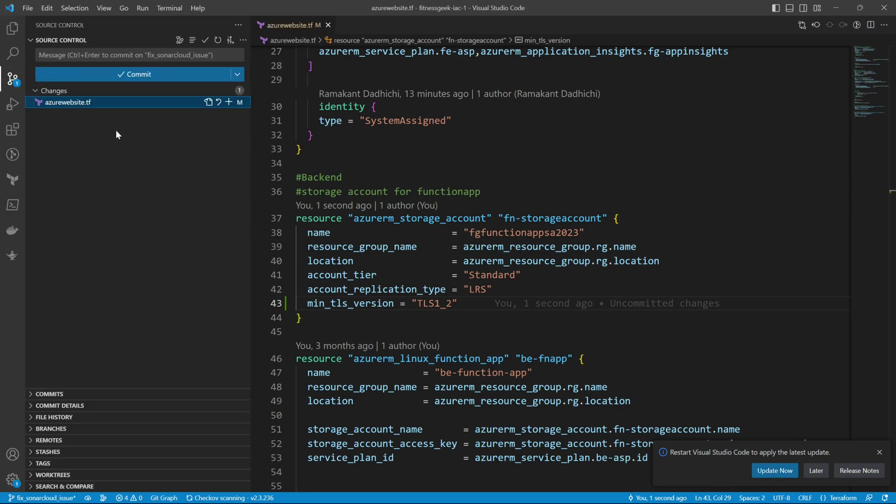
{"action": "left_click", "coordinate": [228, 101]}
{"action": "left_click", "coordinate": [160, 56]}
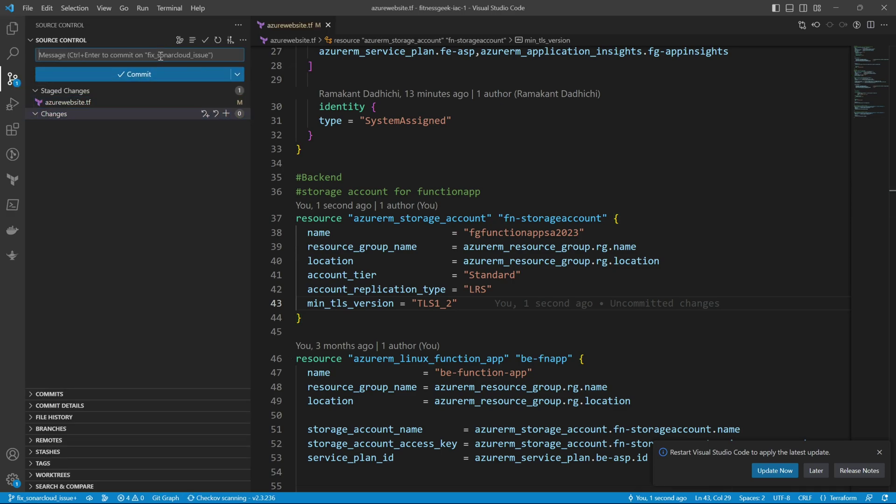
{"action": "left_click", "coordinate": [155, 74]}
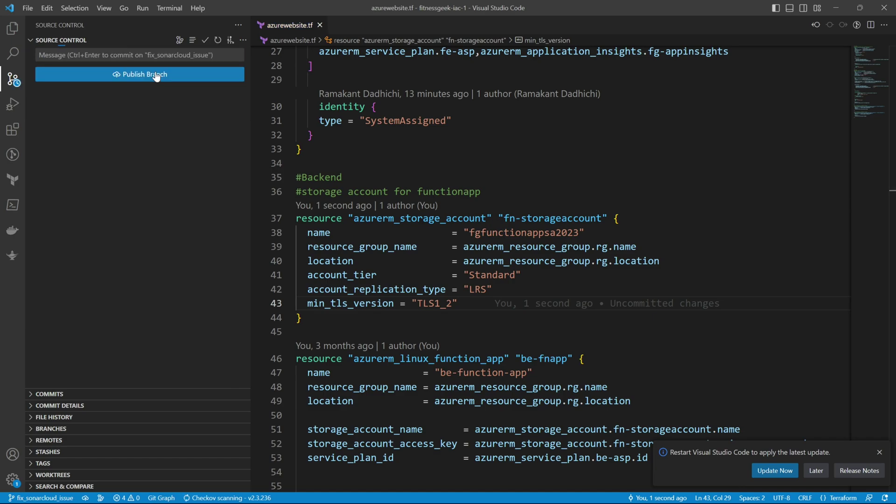
{"action": "left_click", "coordinate": [156, 74]}
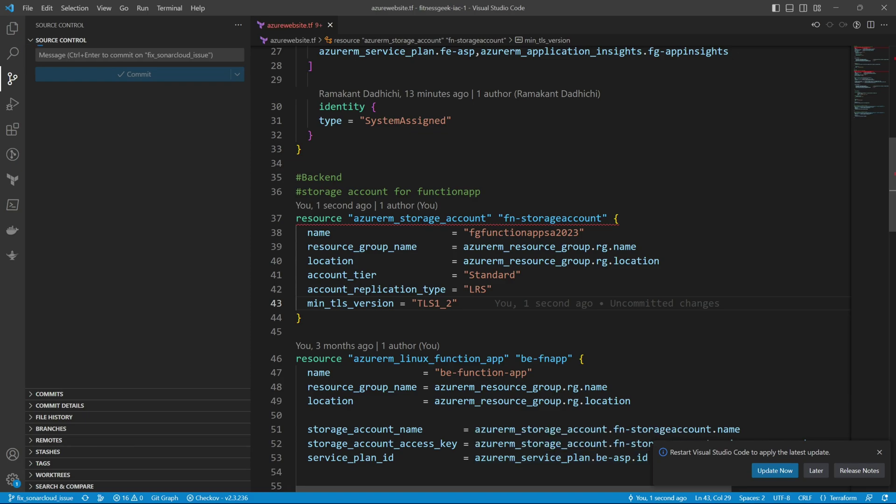
{"action": "key", "text": "alt+Tab"}
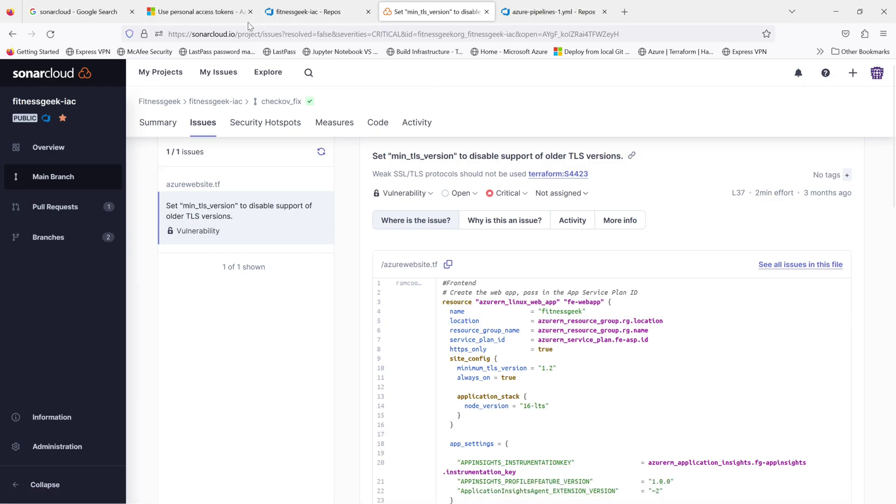
Step: Back in Azure DevOps, glance at the recent pipelines and return to the repository files
{"action": "left_click", "coordinate": [318, 14]}
{"action": "mouse_move", "coordinate": [40, 328]}
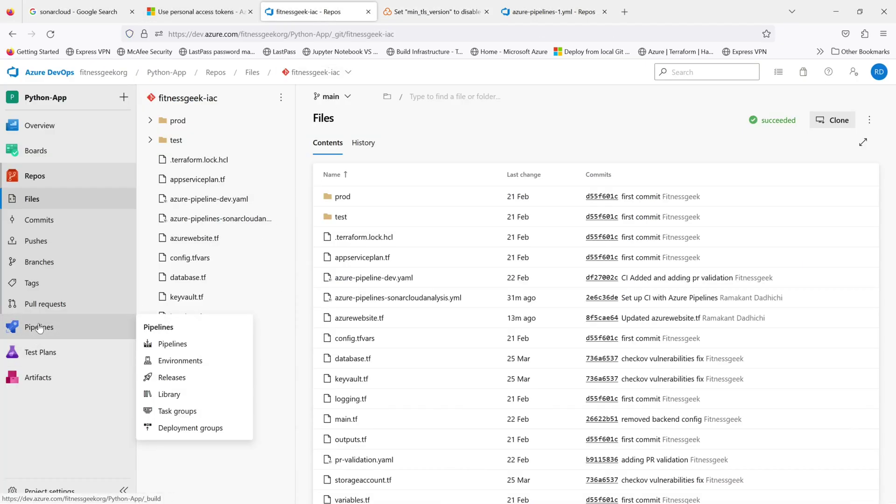
{"action": "left_click", "coordinate": [45, 328]}
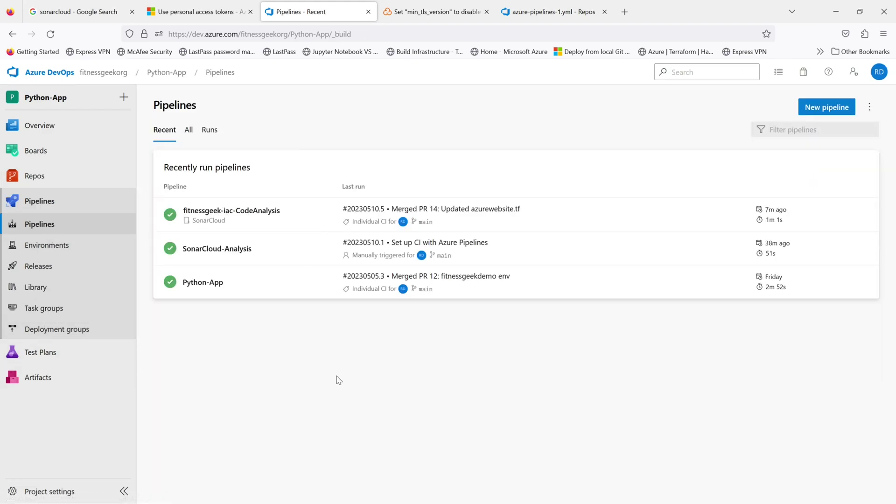
{"action": "left_click", "coordinate": [45, 180]}
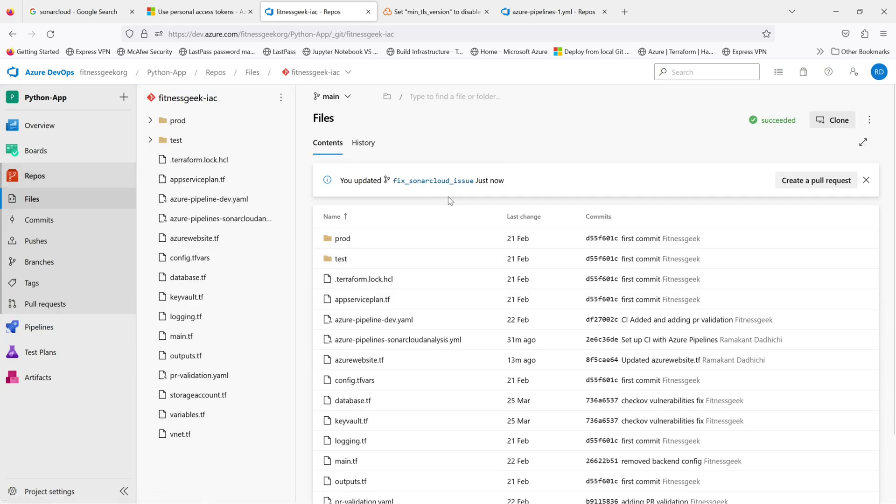
Step: Create PR 15 from fix_sonarcloud_issue into main after reviewing its min_tls_version diff and commits
{"action": "left_click", "coordinate": [793, 181]}
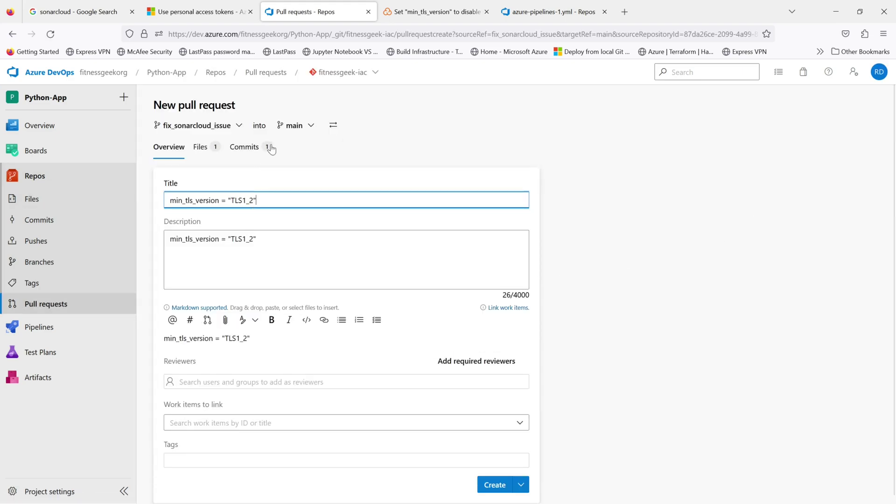
{"action": "left_click", "coordinate": [201, 147]}
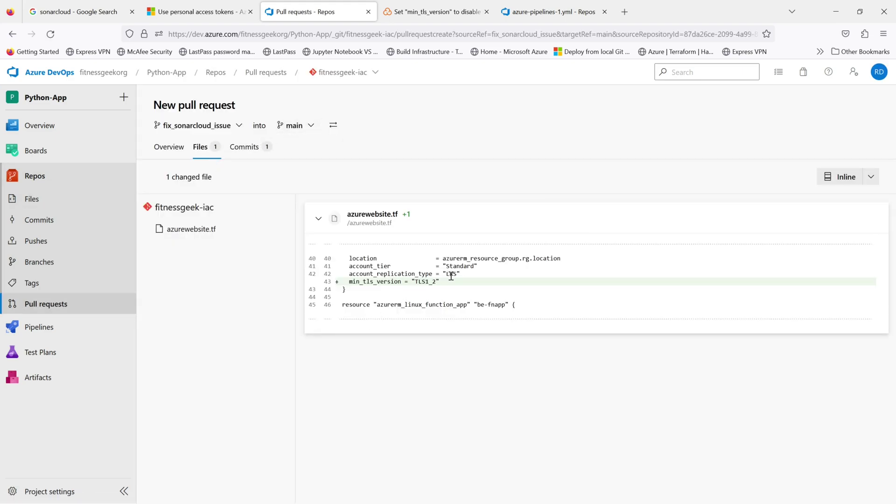
{"action": "left_click_drag", "start_coordinate": [446, 281], "coordinate": [349, 282]}
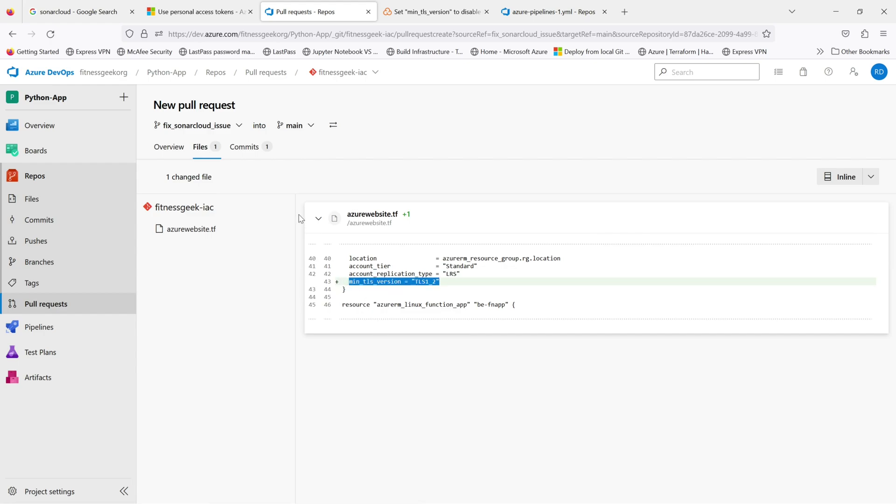
{"action": "left_click", "coordinate": [246, 151]}
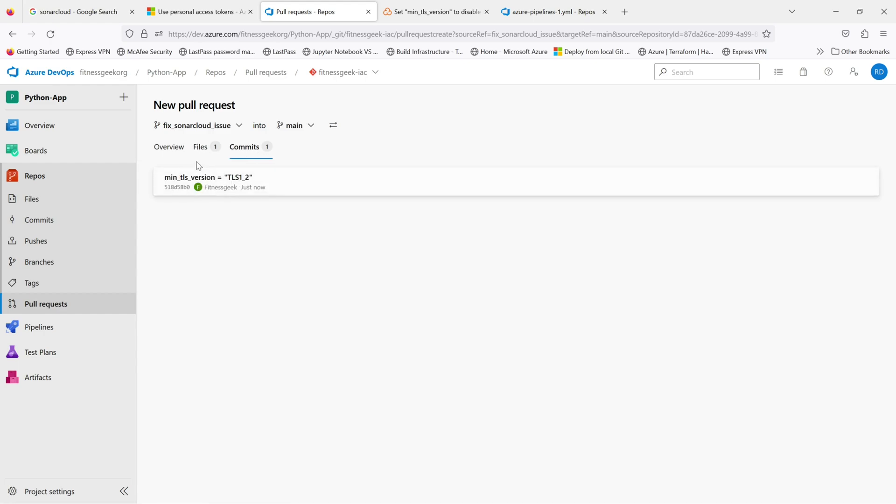
{"action": "left_click", "coordinate": [169, 149]}
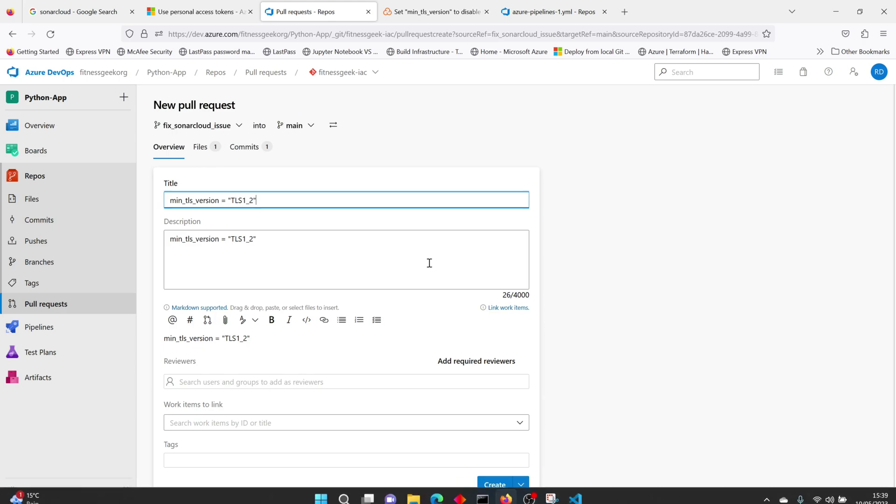
{"action": "left_click", "coordinate": [491, 483]}
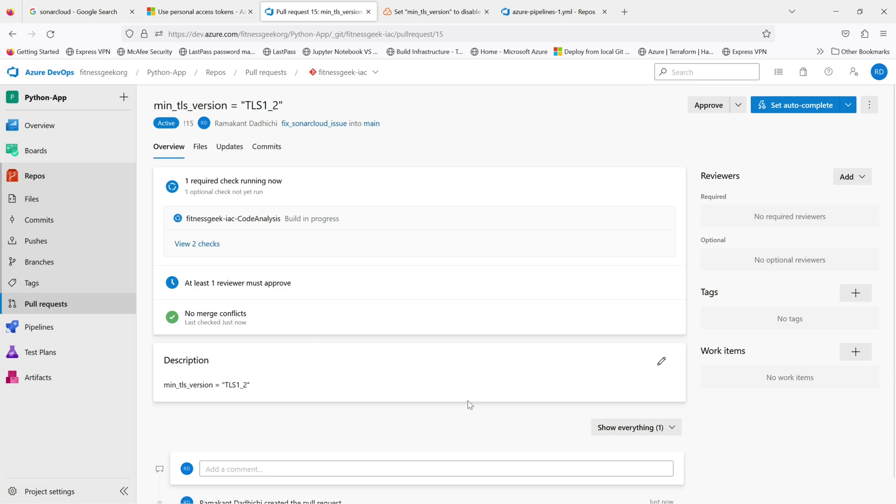
{"action": "left_click", "coordinate": [206, 246]}
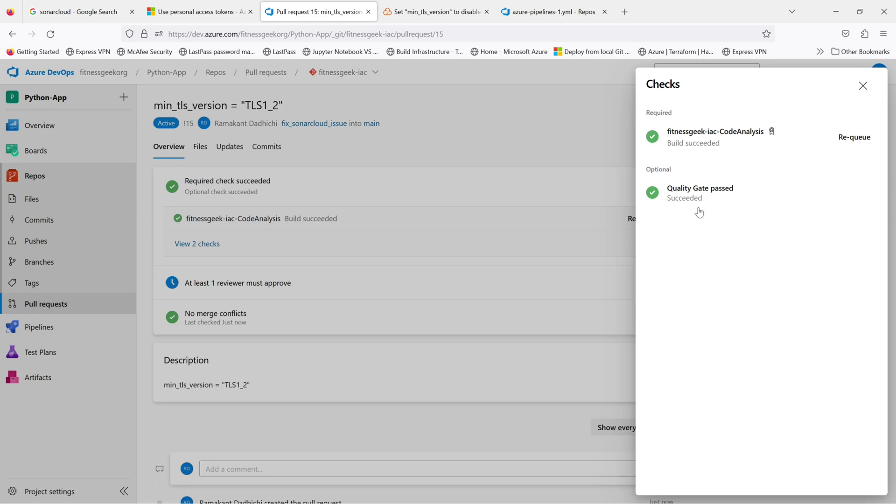
{"action": "left_click", "coordinate": [697, 194]}
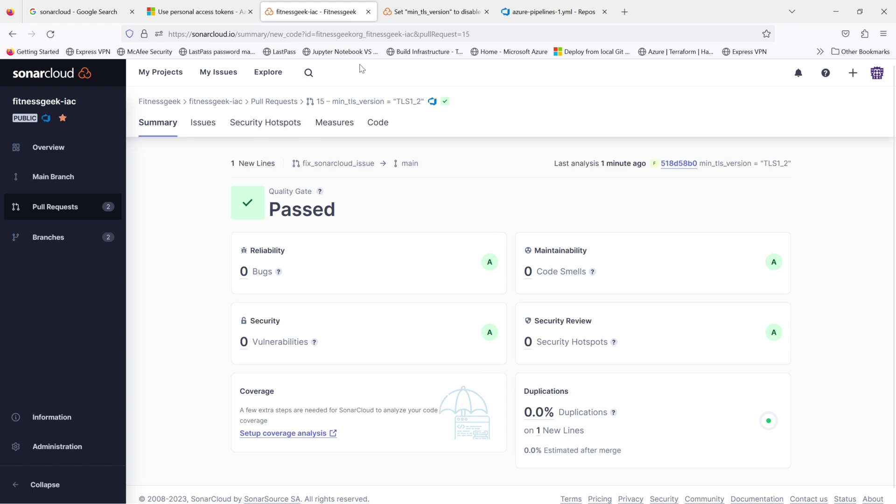
{"action": "left_click", "coordinate": [13, 34]}
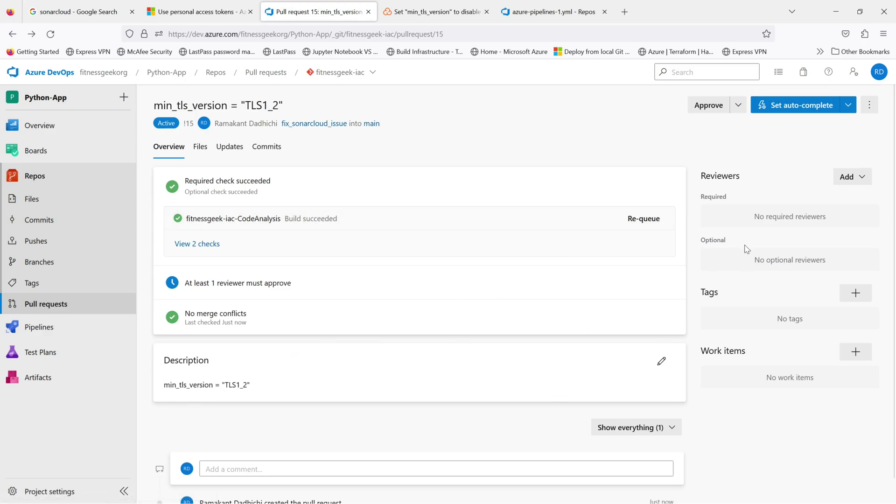
Step: Approve PR 15, then check fitnessgeek-iac in SonarCloud's My Projects, showing passed with 1 vulnerability
{"action": "left_click", "coordinate": [698, 111]}
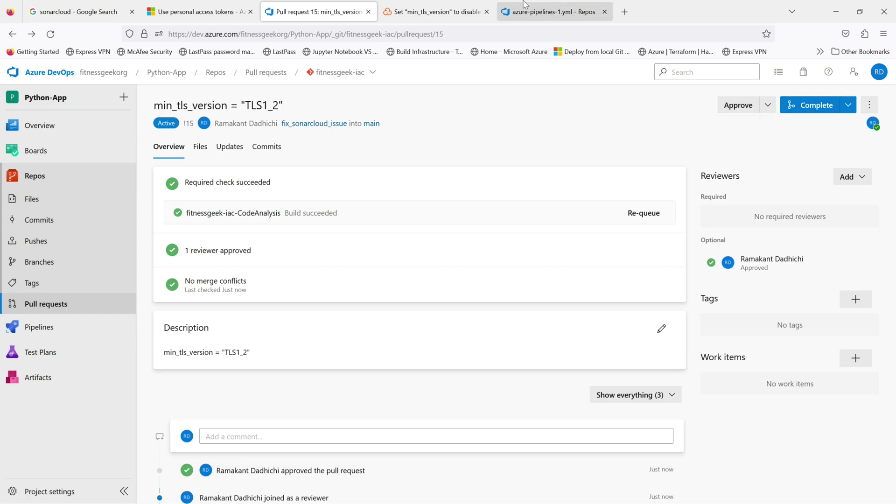
{"action": "left_click", "coordinate": [445, 12]}
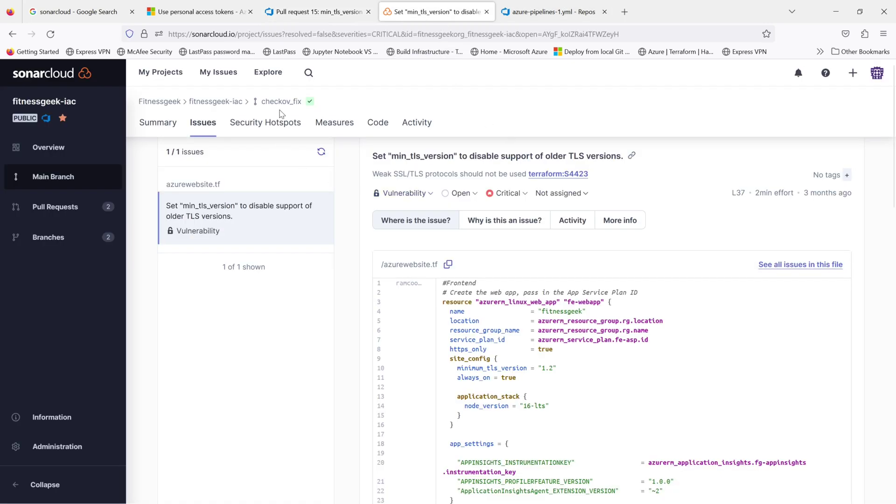
{"action": "left_click", "coordinate": [178, 76]}
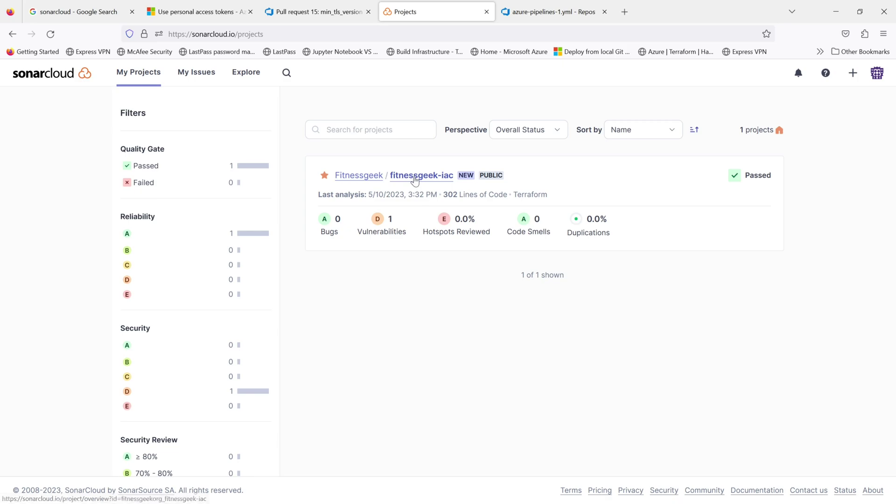
{"action": "left_click", "coordinate": [416, 177]}
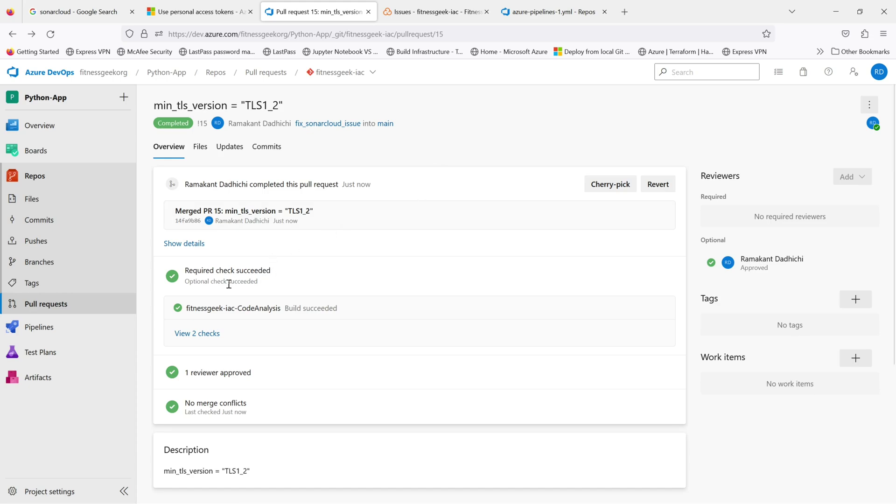
Step: View fitnessgeek-iac-CodeAnalysis runs showing #20230510.7 on main, then return to the SonarCloud issues page
{"action": "left_click", "coordinate": [52, 328]}
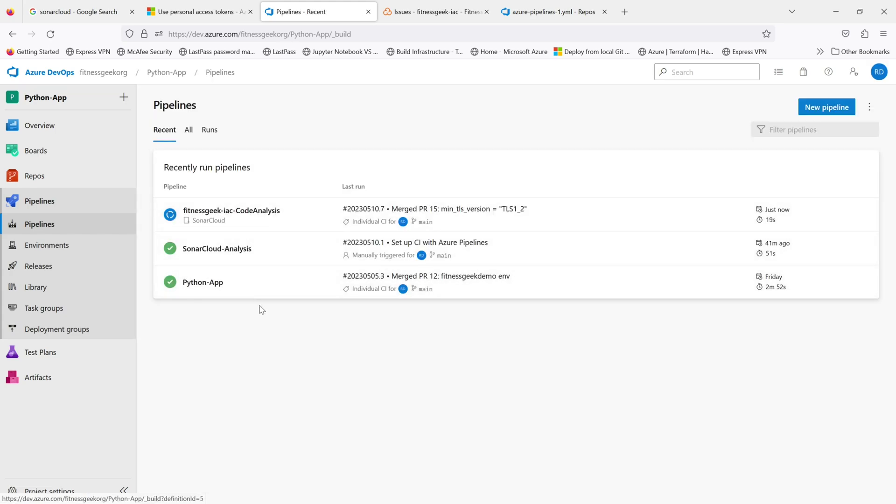
{"action": "left_click", "coordinate": [309, 217]}
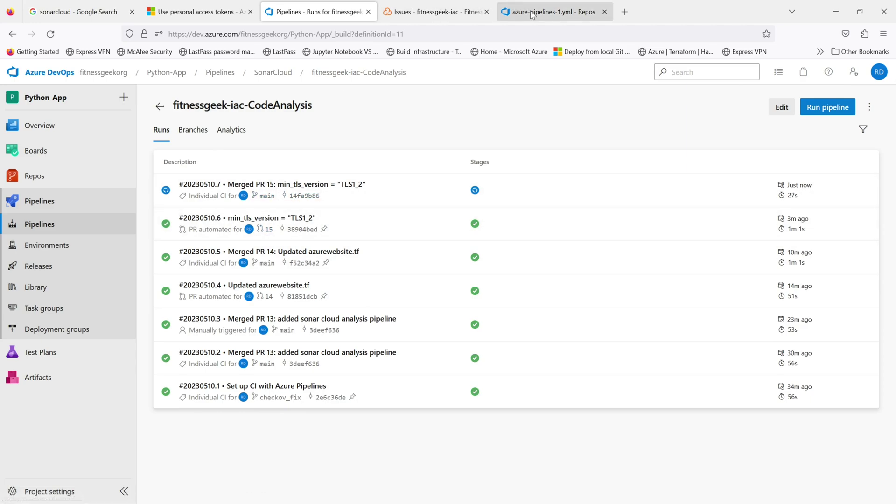
{"action": "left_click", "coordinate": [435, 14]}
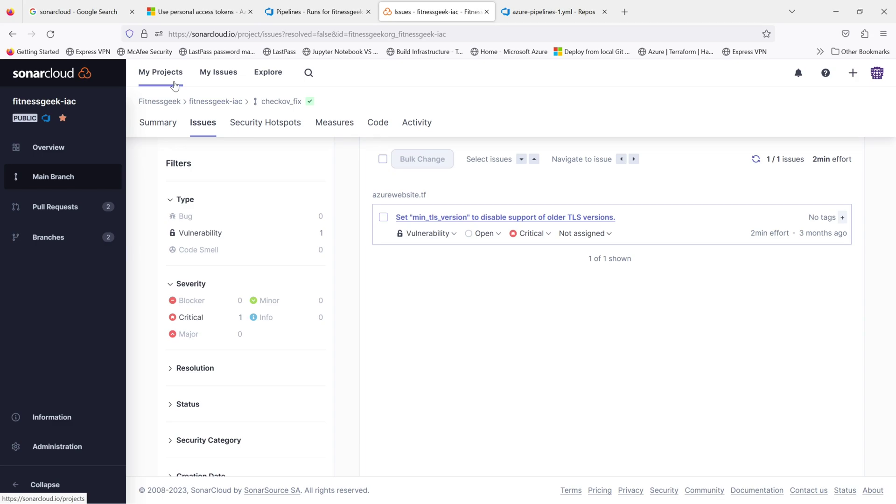
Step: Open the fitnessgeek-iac project overview from My Projects in SonarCloud
{"action": "left_click", "coordinate": [174, 86]}
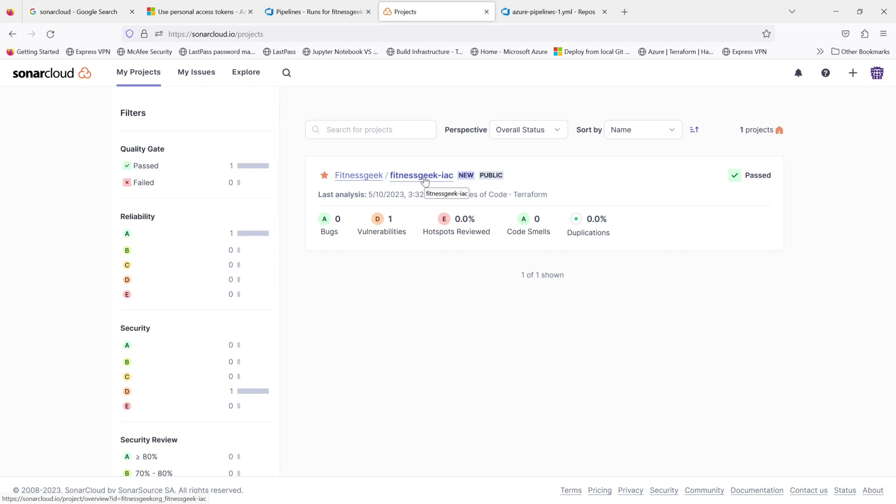
{"action": "left_click", "coordinate": [424, 180]}
{"action": "scroll", "coordinate": [733, 351], "scroll_direction": "down", "scroll_amount": 4}
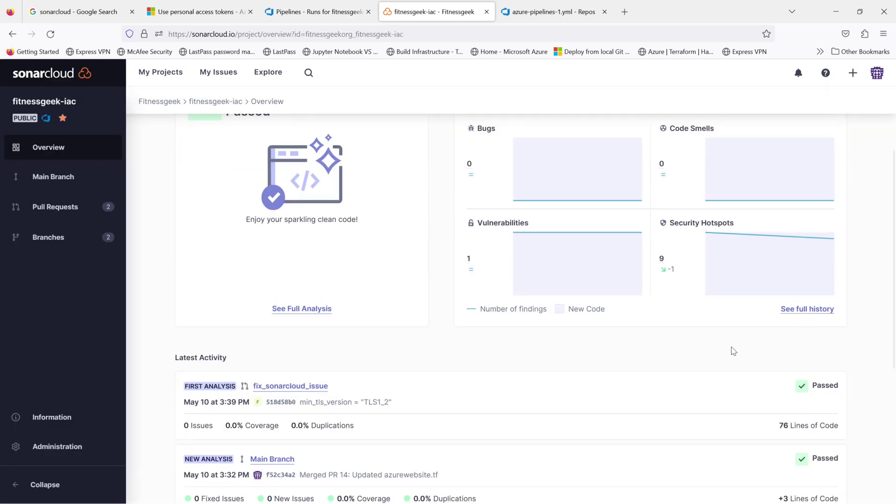
{"action": "scroll", "coordinate": [733, 351], "scroll_direction": "down", "scroll_amount": 3}
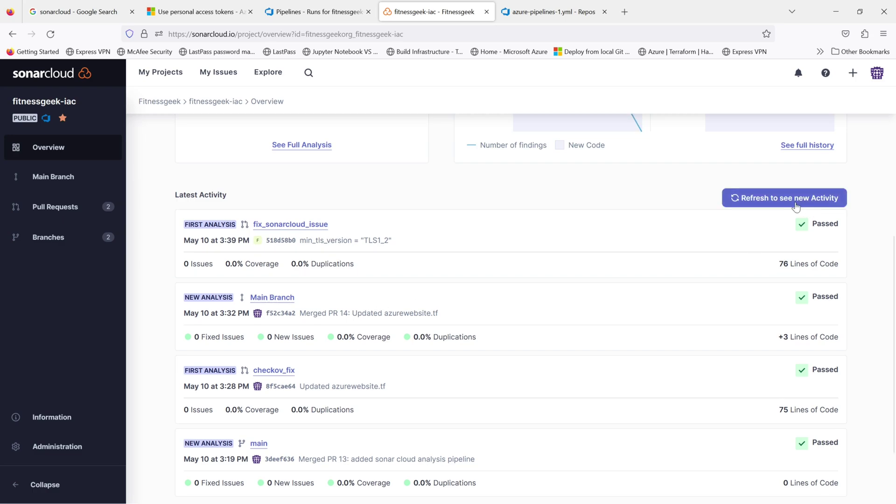
Step: Refresh Latest Activity to show the merged PR 15 main branch analysis: 1 fixed issue, 0 vulnerabilities
{"action": "left_click", "coordinate": [782, 198]}
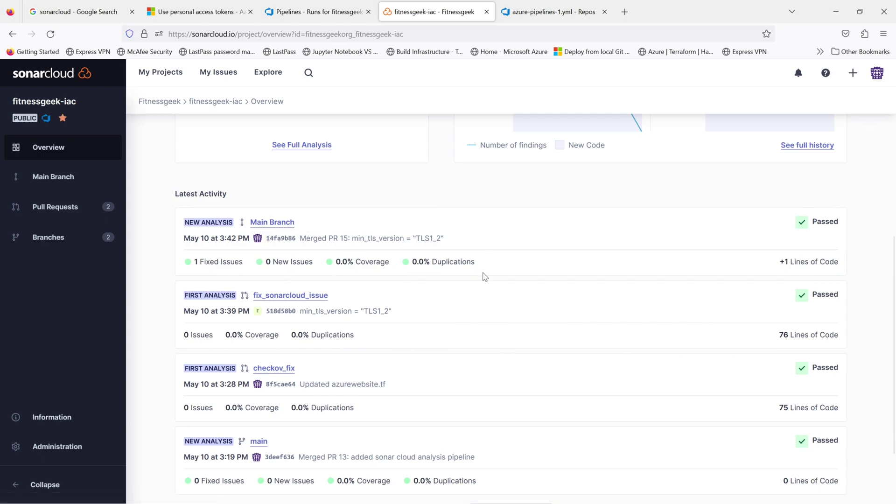
{"action": "left_click_drag", "start_coordinate": [456, 239], "coordinate": [354, 238]}
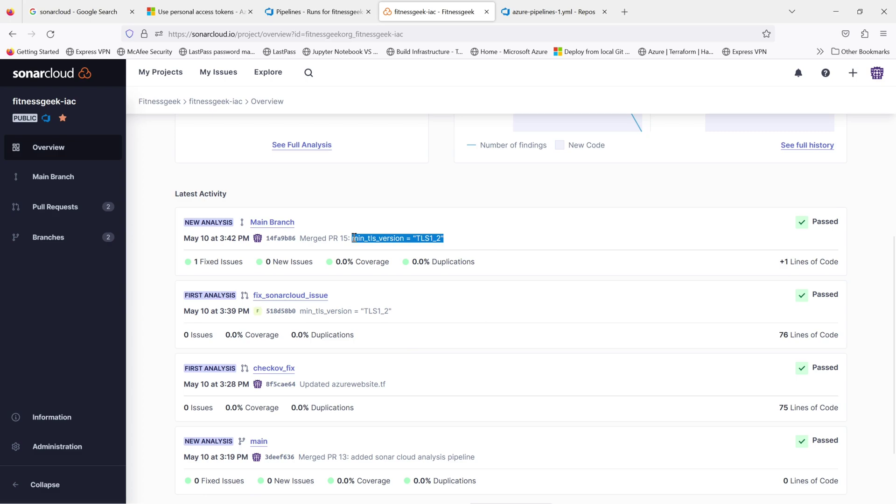
{"action": "scroll", "coordinate": [579, 291], "scroll_direction": "up", "scroll_amount": 5}
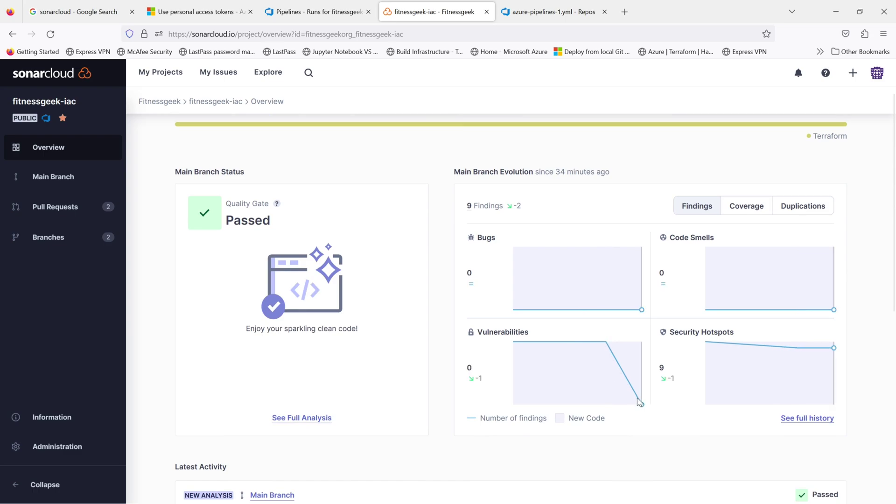
{"action": "scroll", "coordinate": [466, 399], "scroll_direction": "up", "scroll_amount": 1}
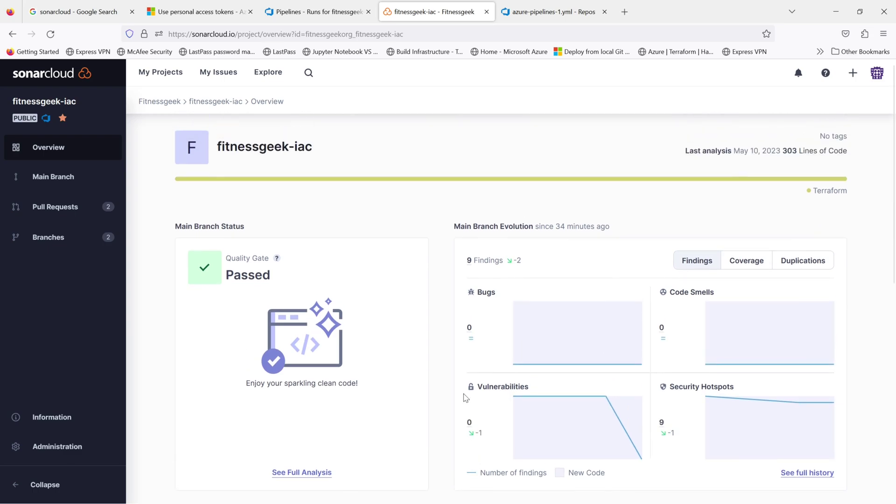
{"action": "left_click", "coordinate": [786, 480]}
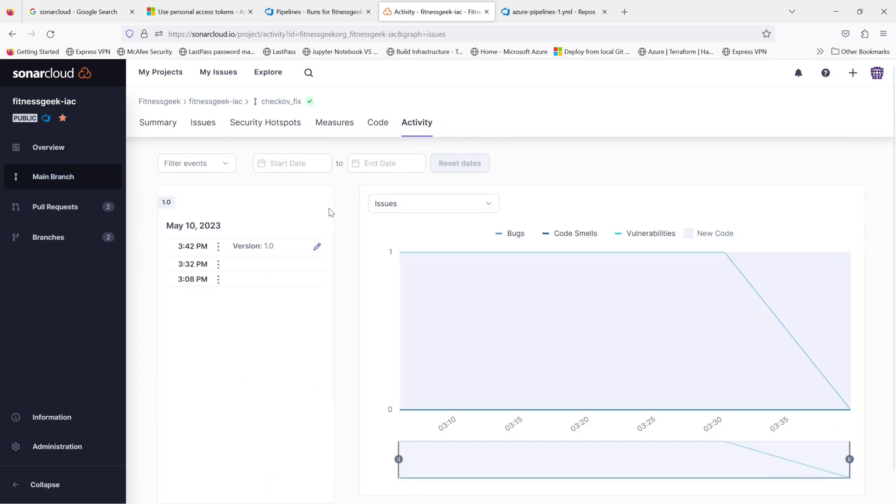
{"action": "left_click", "coordinate": [169, 129]}
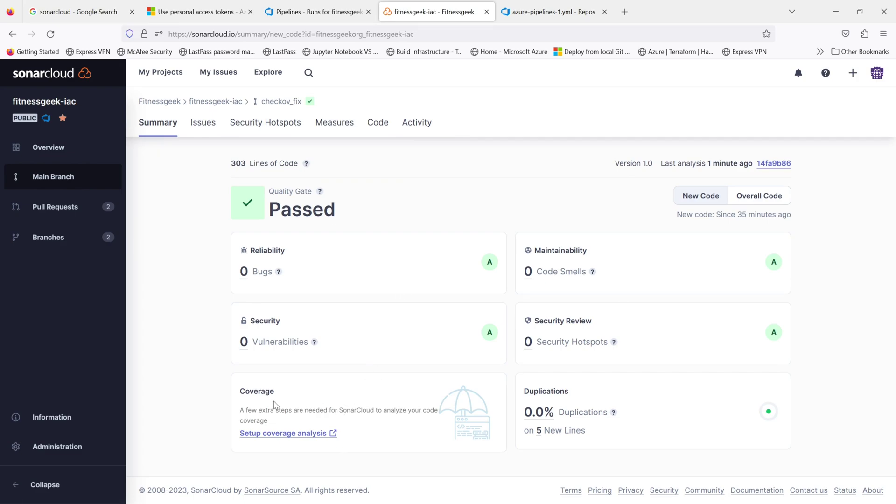
{"action": "left_click", "coordinate": [202, 133]}
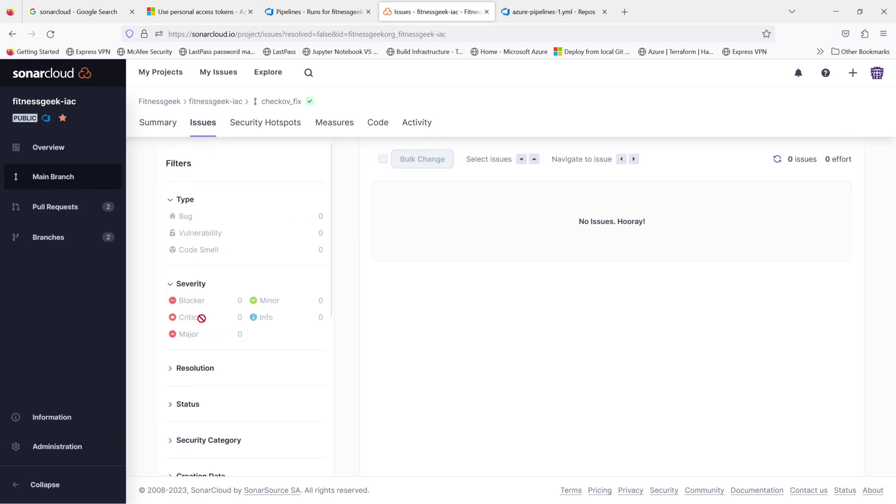
{"action": "key", "text": "alt+Left"}
{"action": "scroll", "coordinate": [210, 419], "scroll_direction": "down", "scroll_amount": 3}
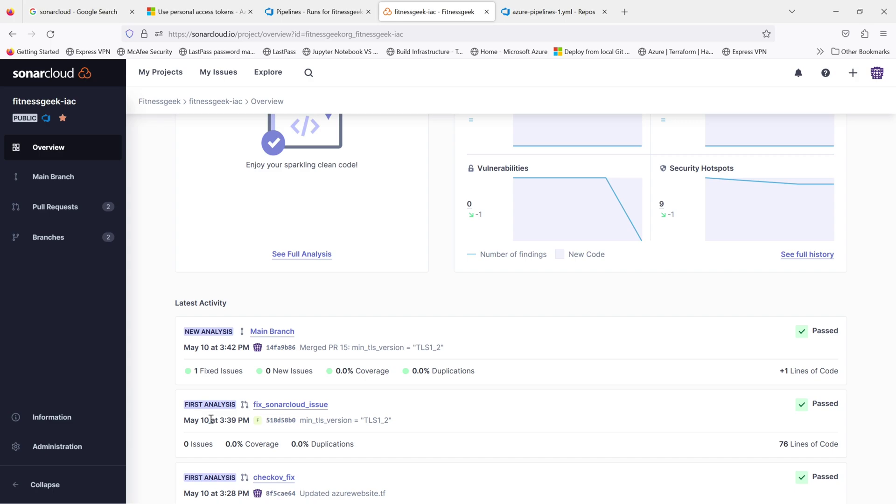
{"action": "scroll", "coordinate": [636, 322], "scroll_direction": "up", "scroll_amount": 1}
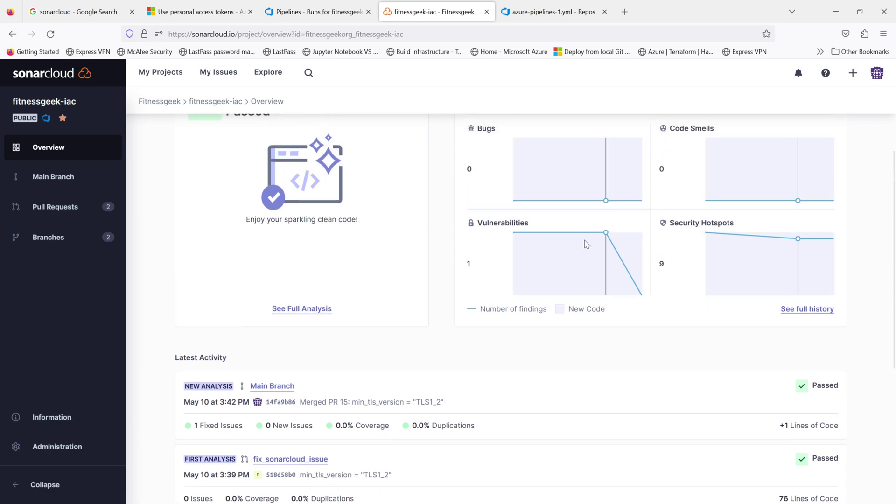
{"action": "scroll", "coordinate": [668, 387], "scroll_direction": "up", "scroll_amount": 1}
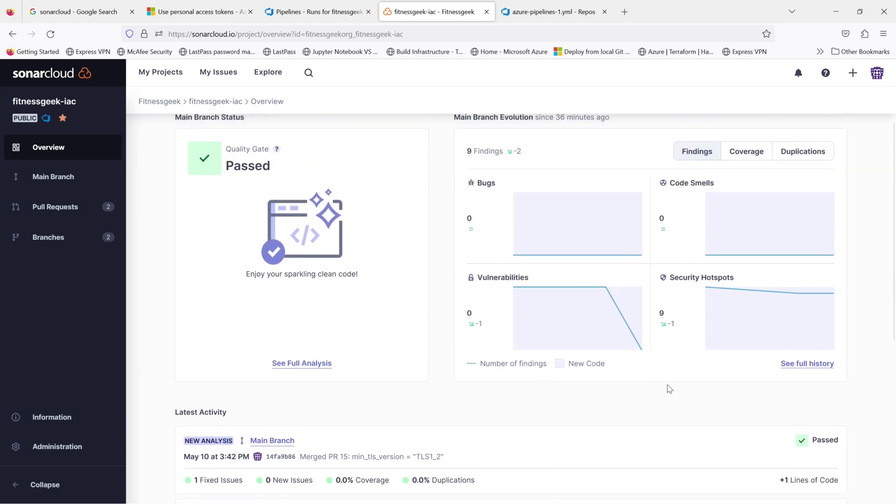